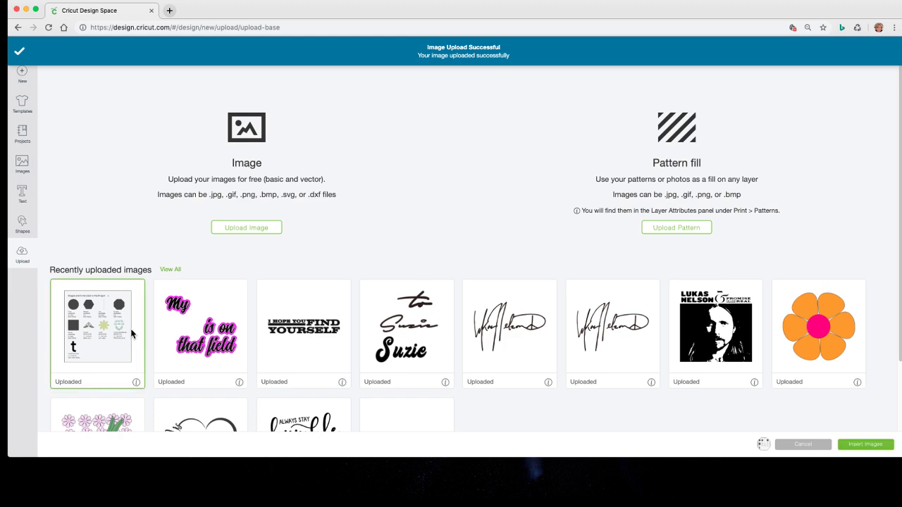
Insert the uploaded images-and-fonts screenshot on the canvas and place it near X 17.4, scaled to about 5.3 inches wide.
click(861, 444)
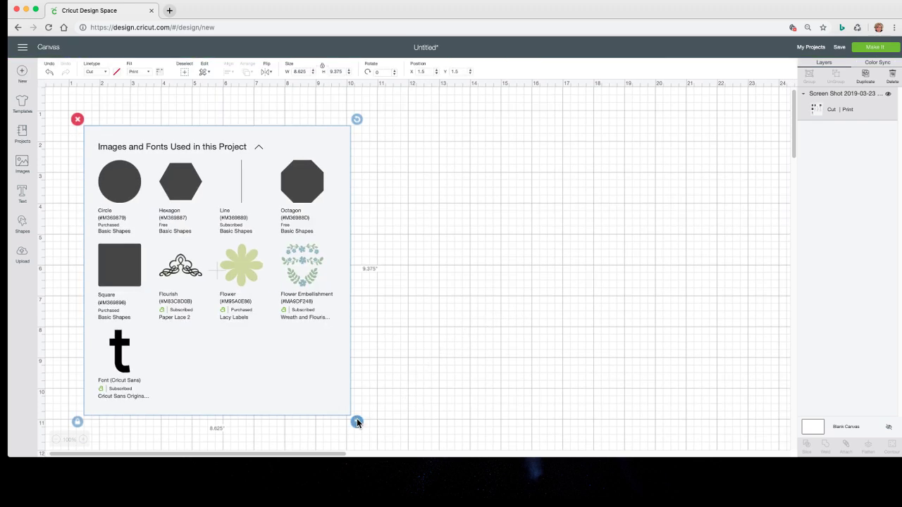
drag(357, 422, 296, 315)
drag(196, 225, 684, 186)
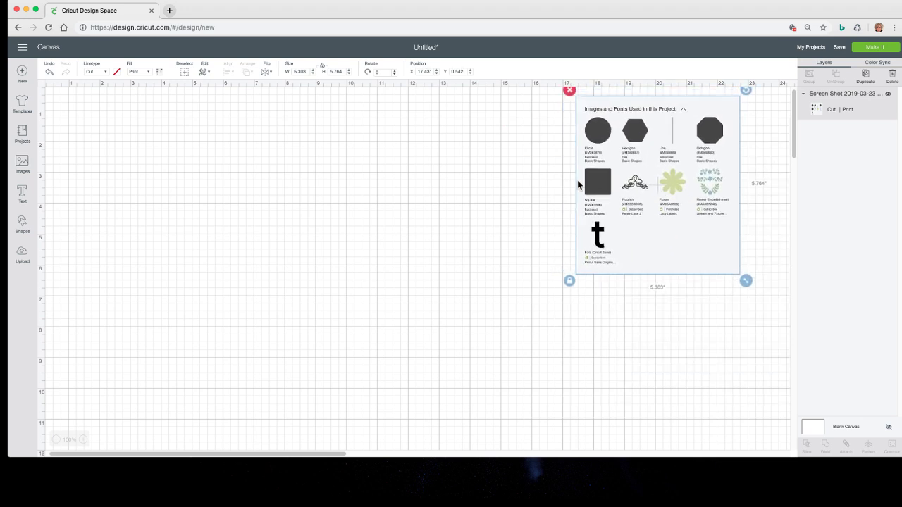
Upload the second desktop screenshot, the one showing the Spellbinders arched card, as a new image.
click(23, 255)
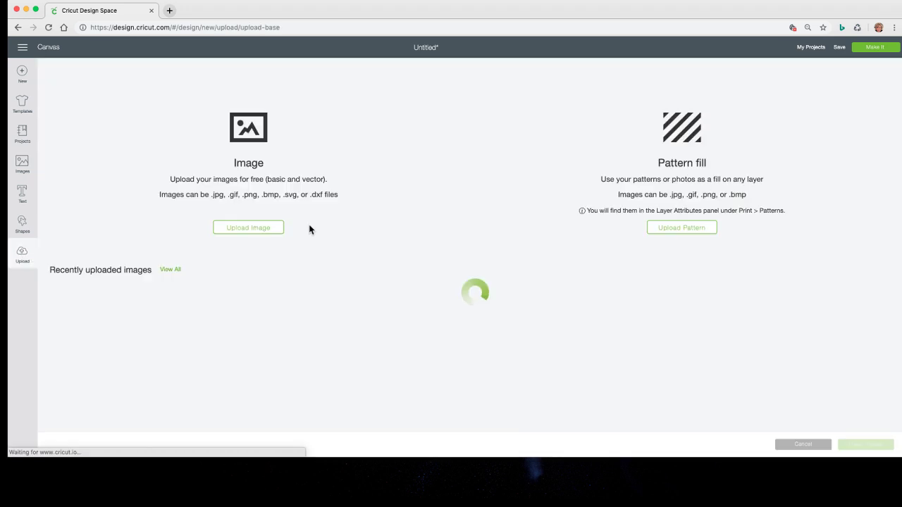
click(247, 227)
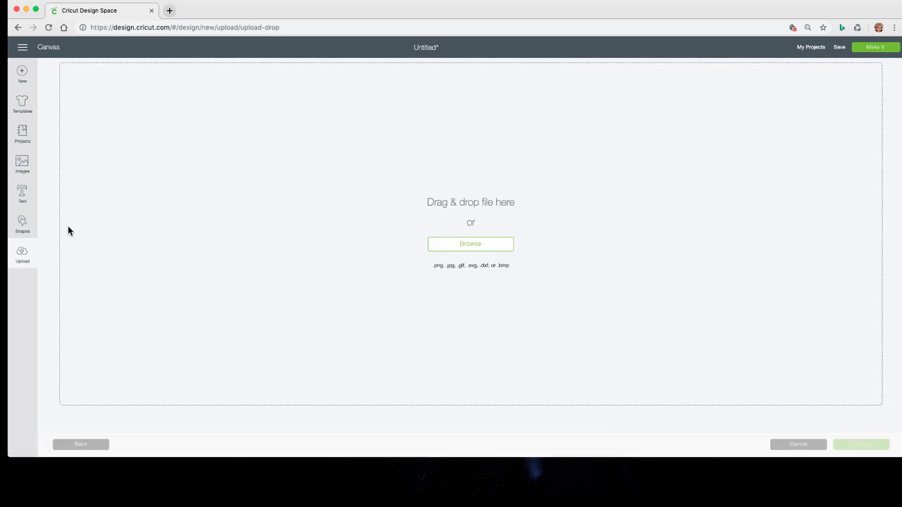
click(438, 245)
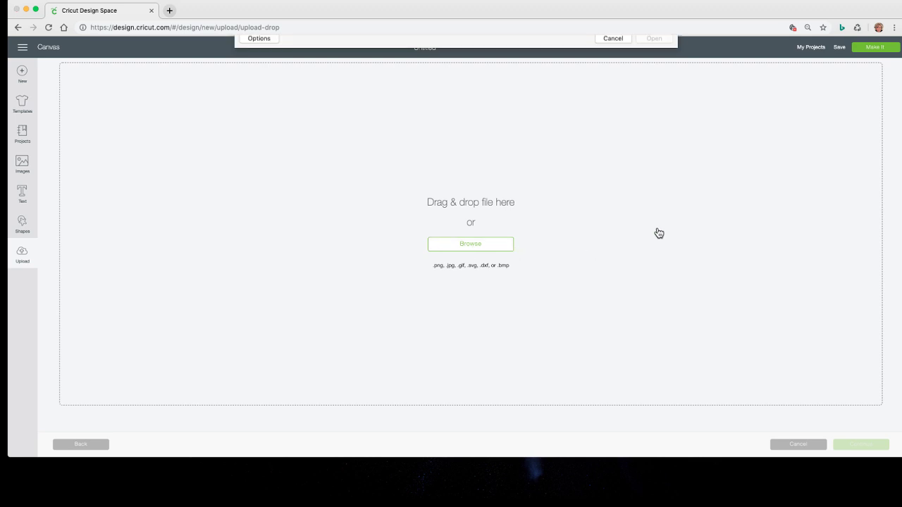
click(389, 74)
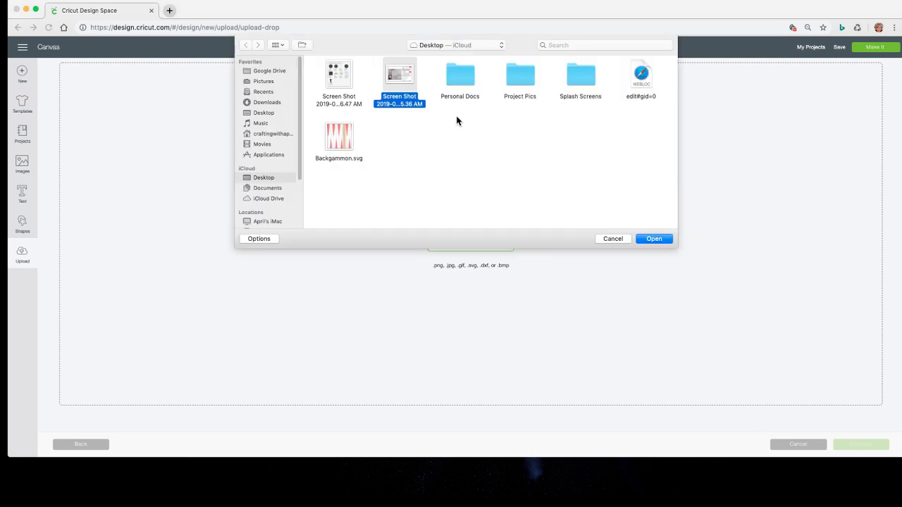
click(653, 239)
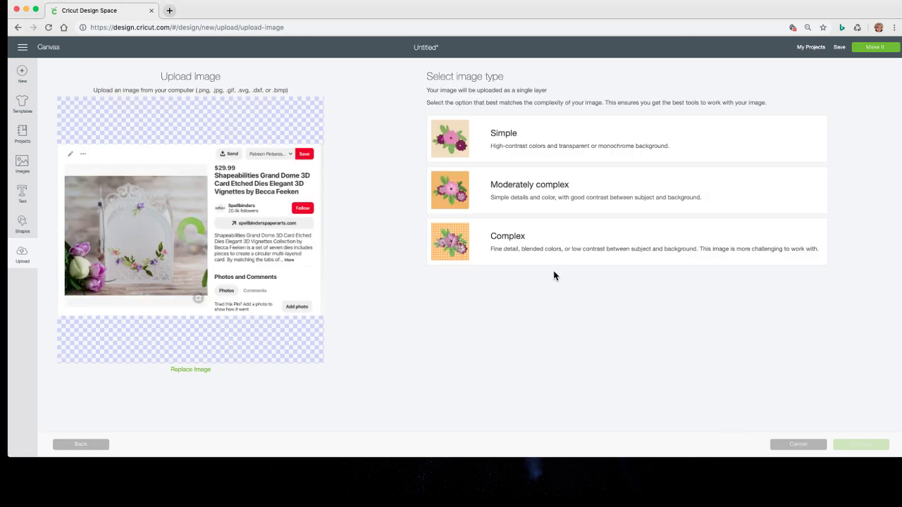
Save the card screenshot as a Complex, Print Then Cut image without erasing anything, and insert it on the canvas.
click(534, 244)
click(859, 445)
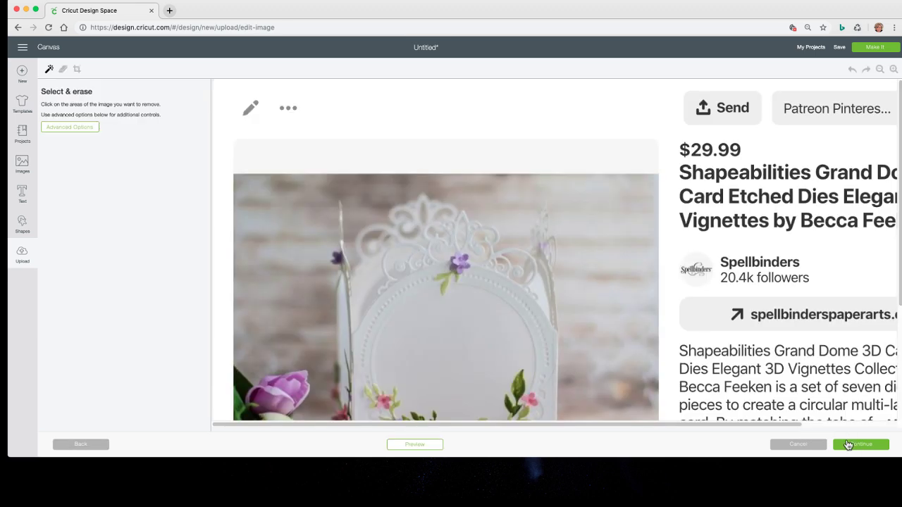
click(851, 446)
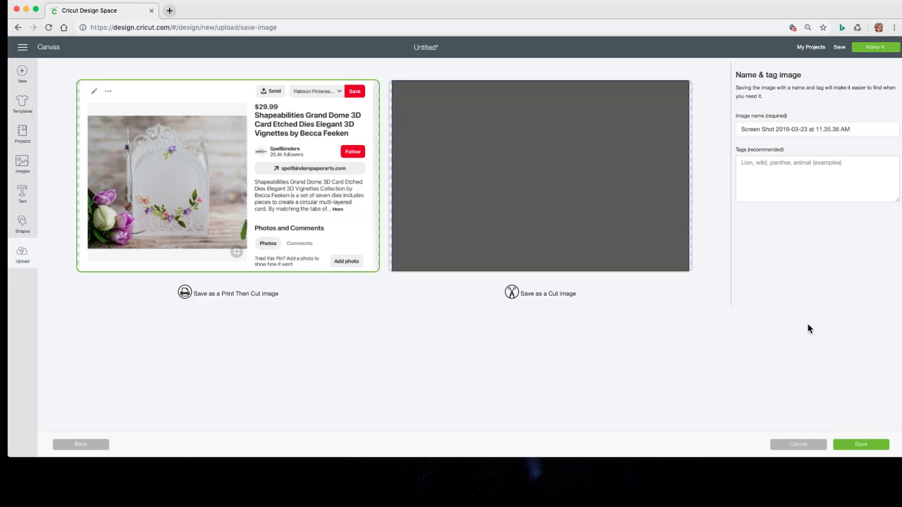
click(860, 445)
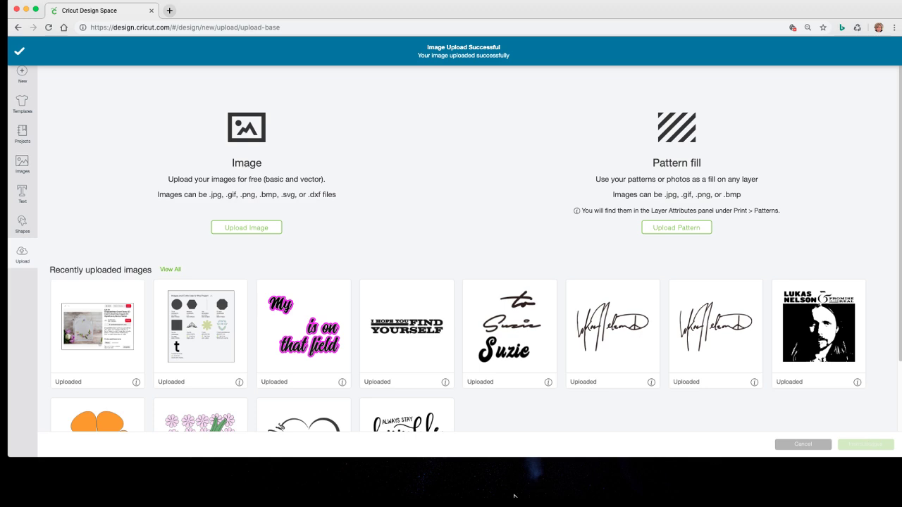
click(105, 336)
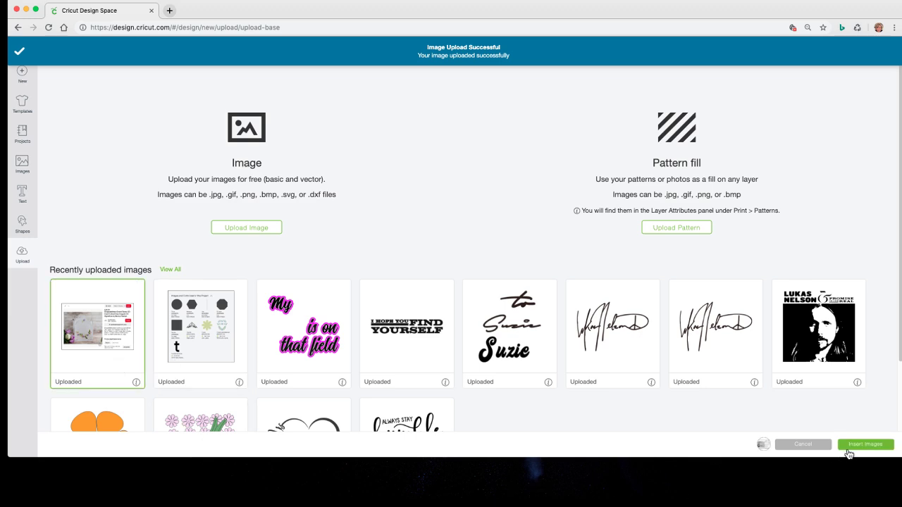
click(849, 451)
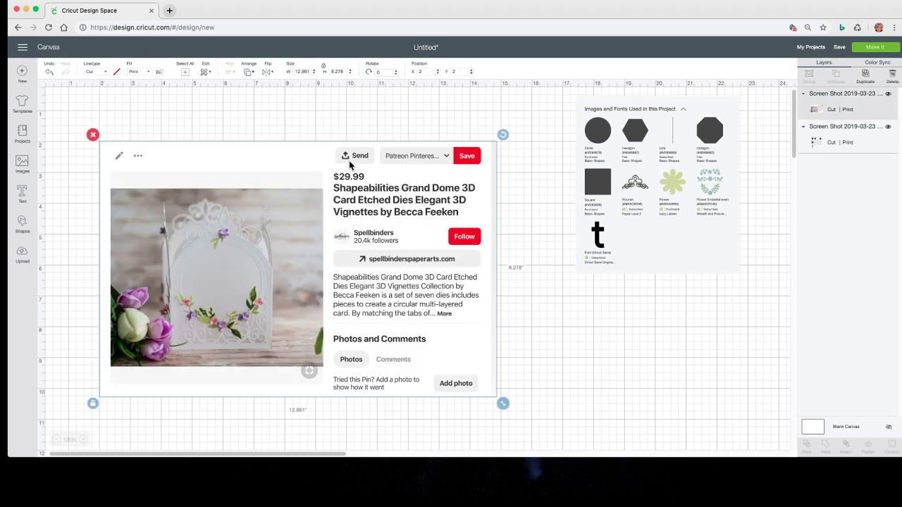
Shrink the card screenshot and stack it above the images-and-fonts screenshot, beyond the 17-inch mark of the canvas.
drag(503, 403, 350, 299)
drag(284, 220, 444, 265)
drag(513, 352, 693, 356)
drag(626, 331, 651, 132)
click(613, 260)
drag(623, 175, 633, 314)
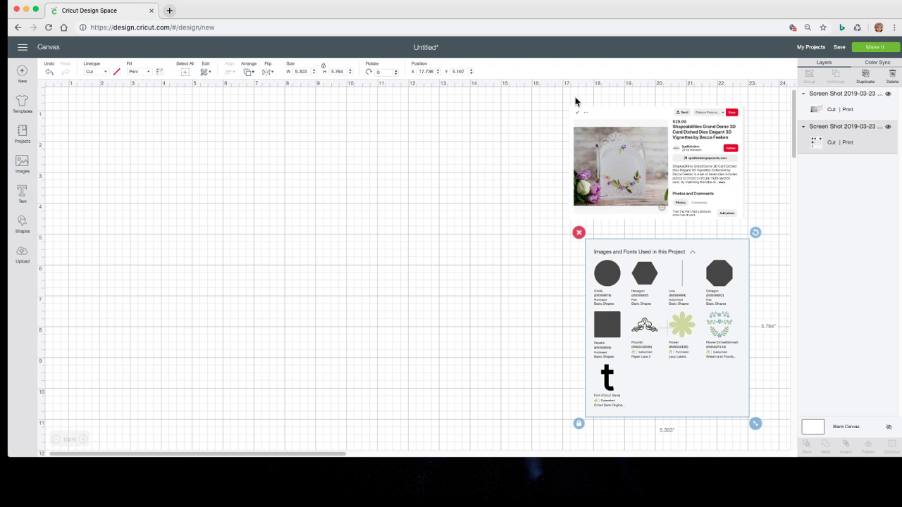
Save the project under the name Tutorial.
click(839, 46)
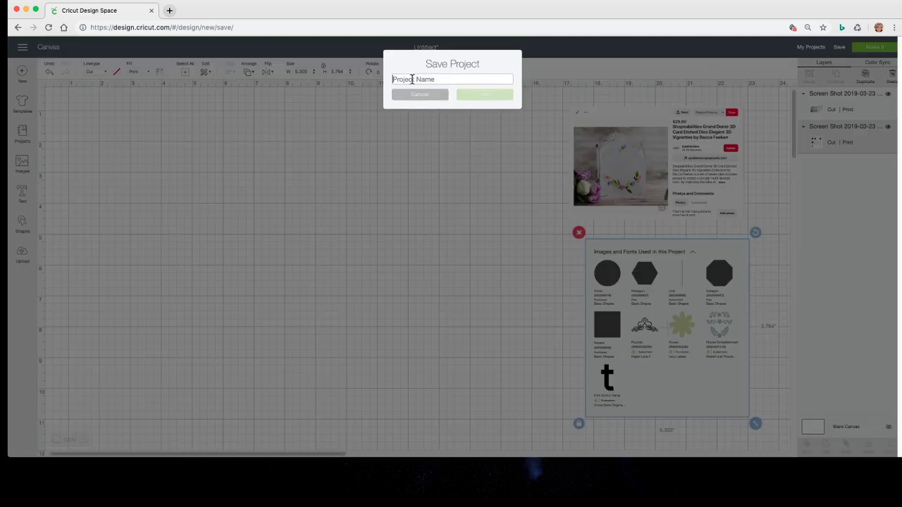
text(Tutorial)
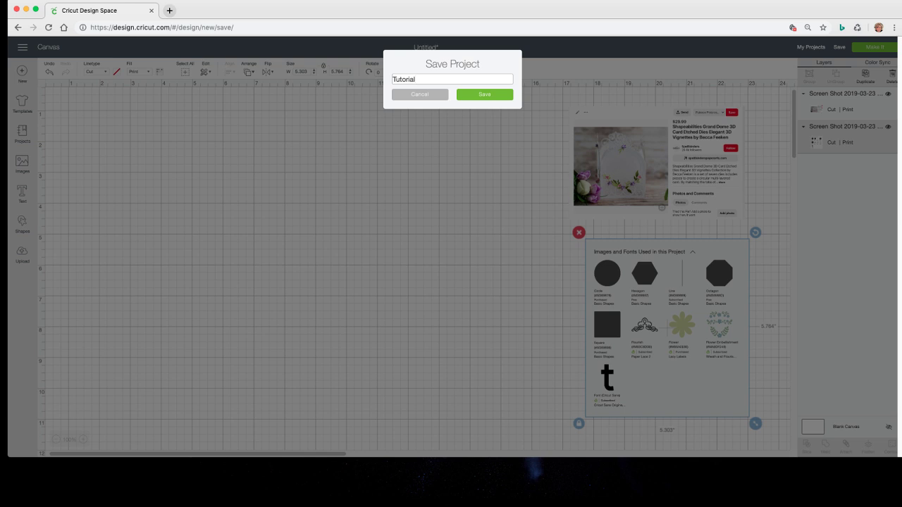
click(475, 94)
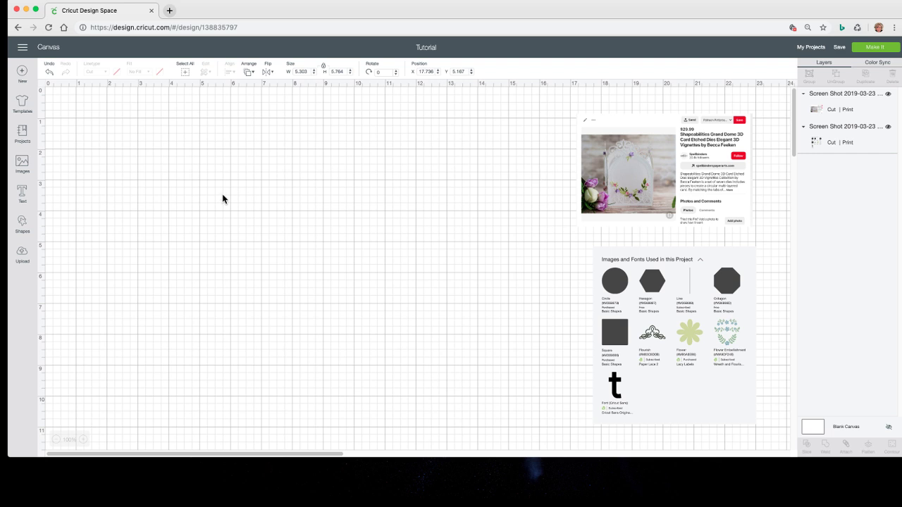
Enlarge the card screenshot to about 11.1 inches wide and position it near X 12.1, Y 0.6 as the reference.
scroll(424, 189, right, 1)
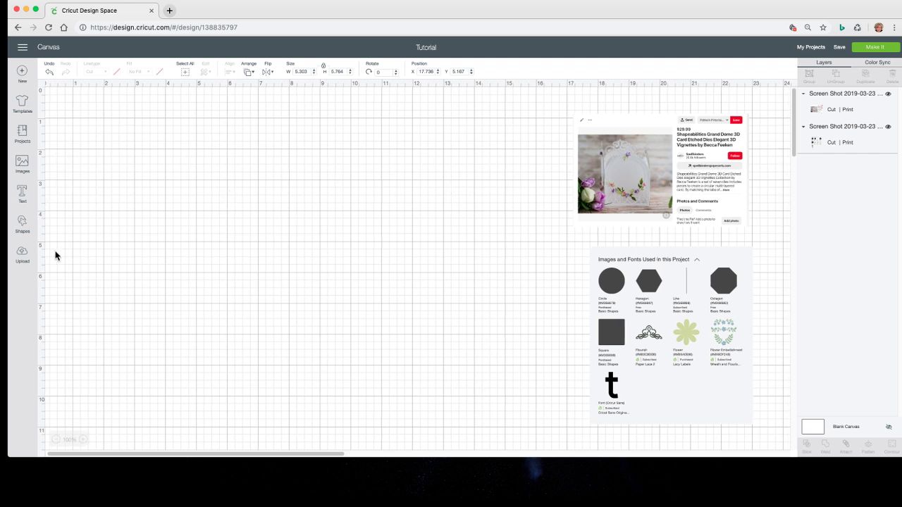
drag(702, 162, 416, 167)
drag(475, 233, 595, 412)
drag(543, 322, 672, 306)
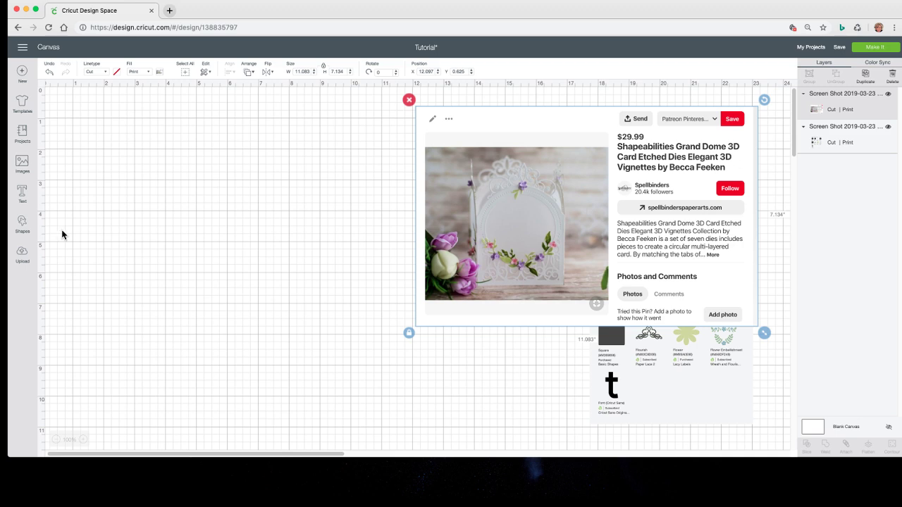
Add a basic square and a basic circle to the canvas.
click(22, 224)
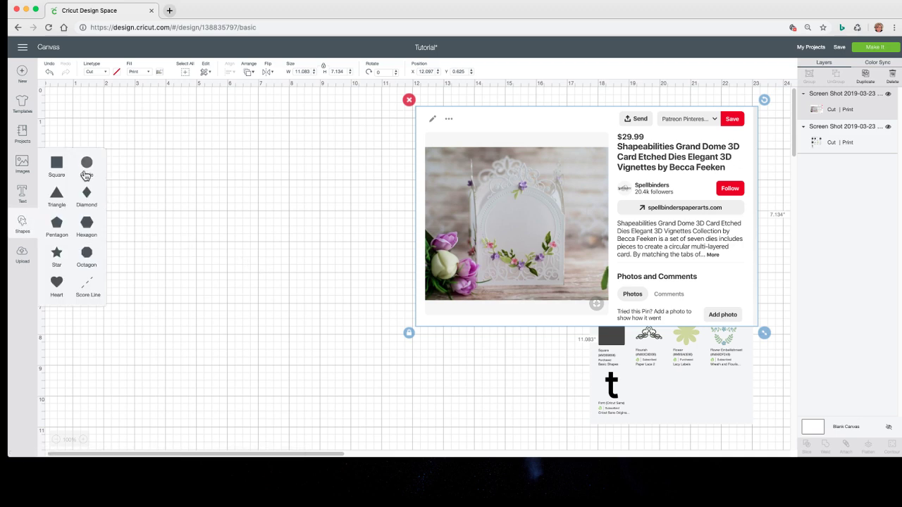
click(56, 163)
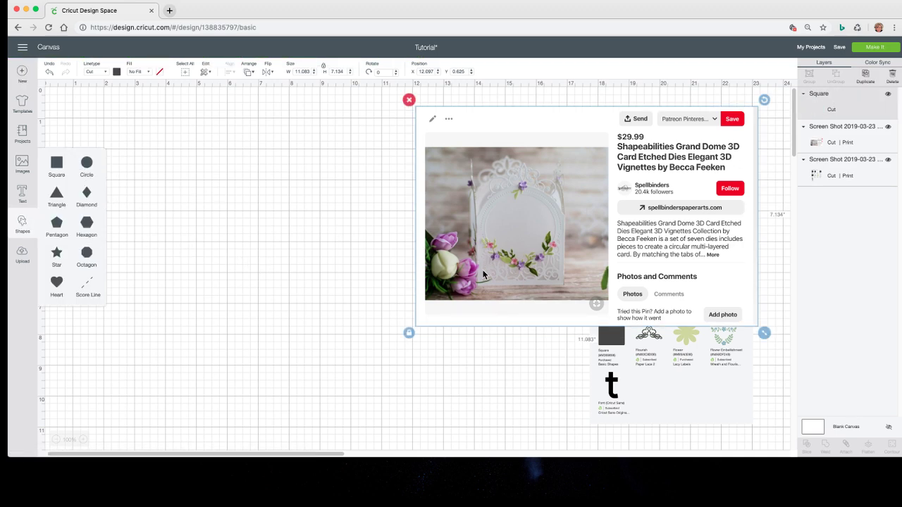
click(87, 167)
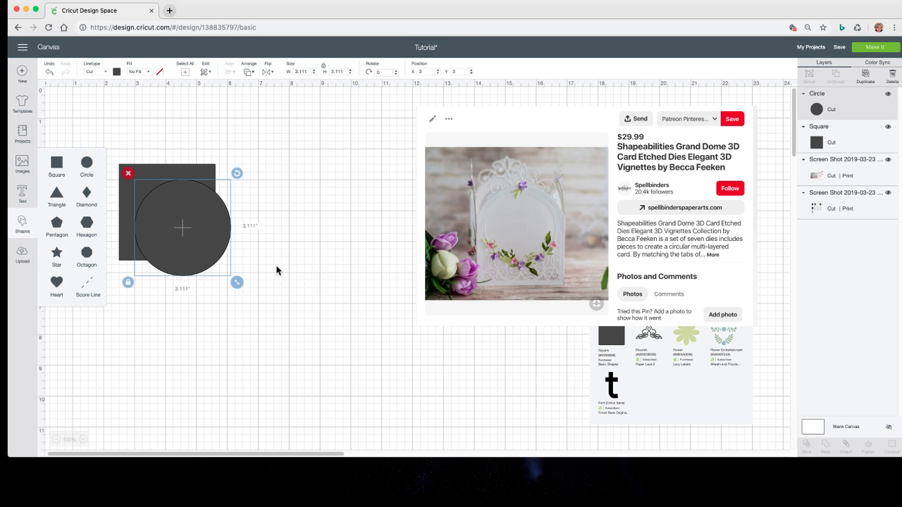
Align the circle over the upper part of the square so their sides match and together form an arch about 4.7 inches tall.
click(287, 270)
drag(169, 211, 265, 213)
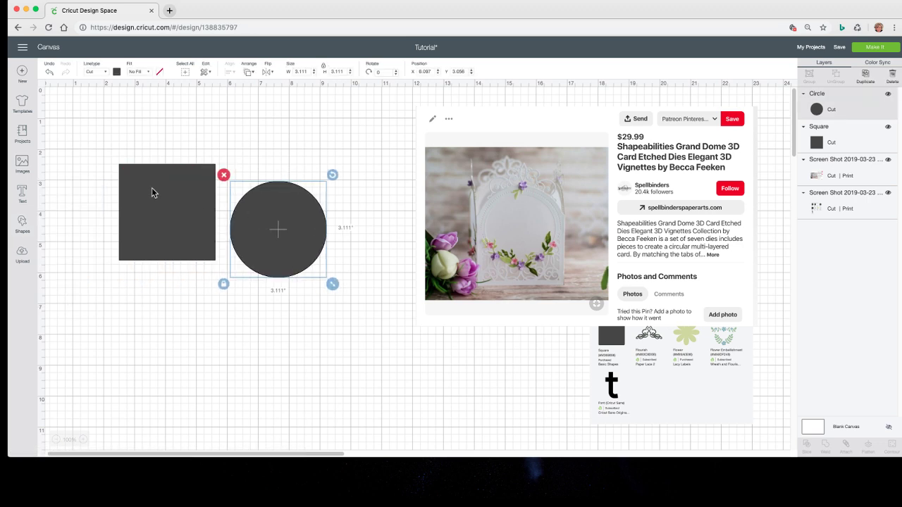
drag(152, 187, 153, 201)
drag(269, 239, 189, 205)
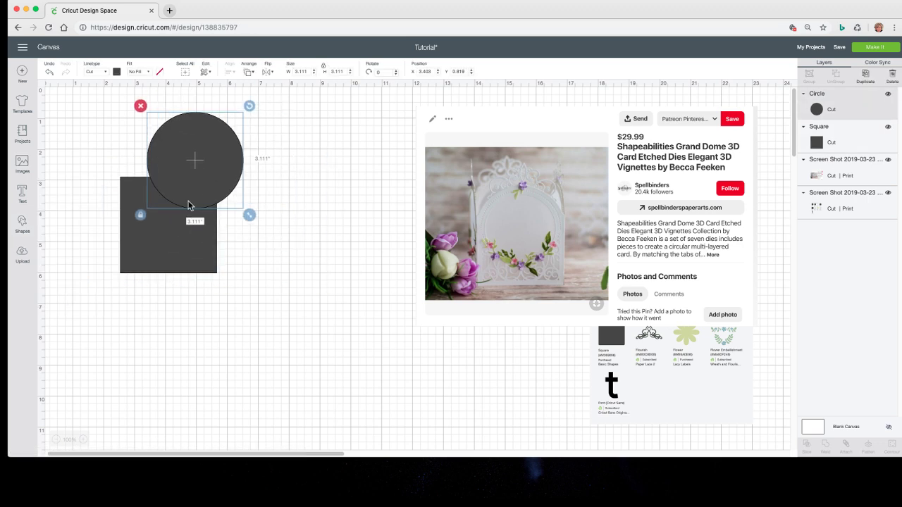
drag(177, 251, 221, 301)
drag(203, 158, 235, 229)
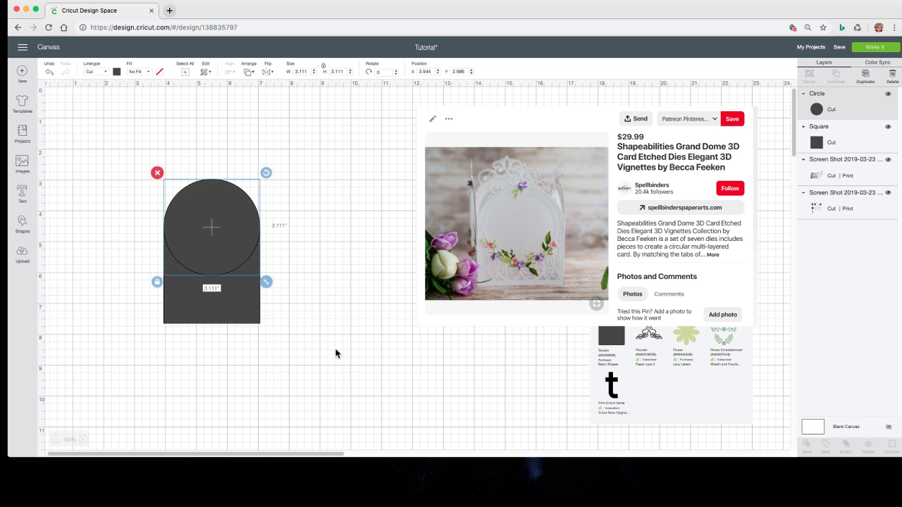
Weld the circle and the square into a single arch shape.
drag(319, 333, 159, 177)
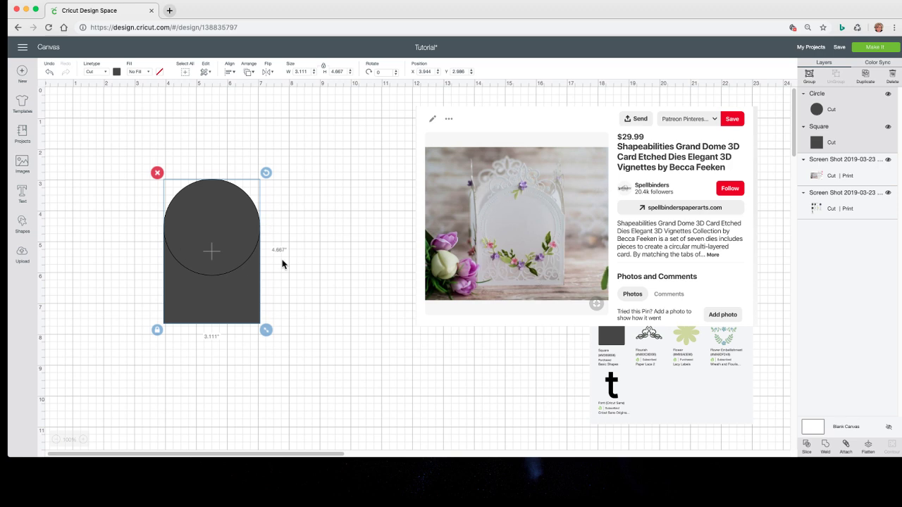
drag(309, 278, 177, 220)
click(162, 150)
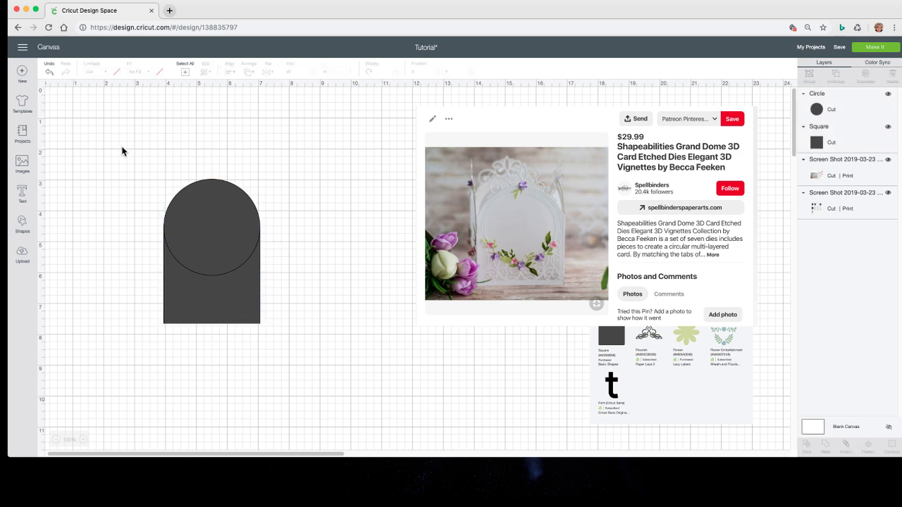
drag(120, 147, 318, 337)
click(232, 110)
click(187, 254)
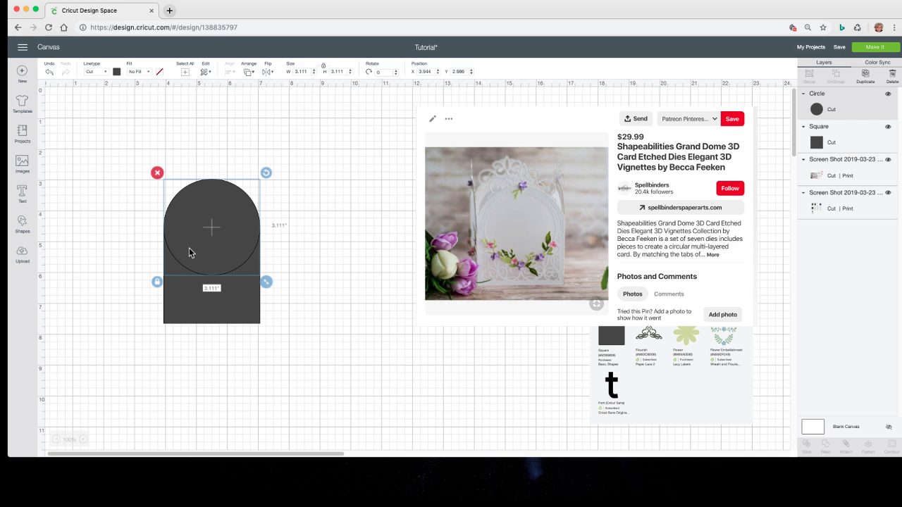
shift+click(213, 317)
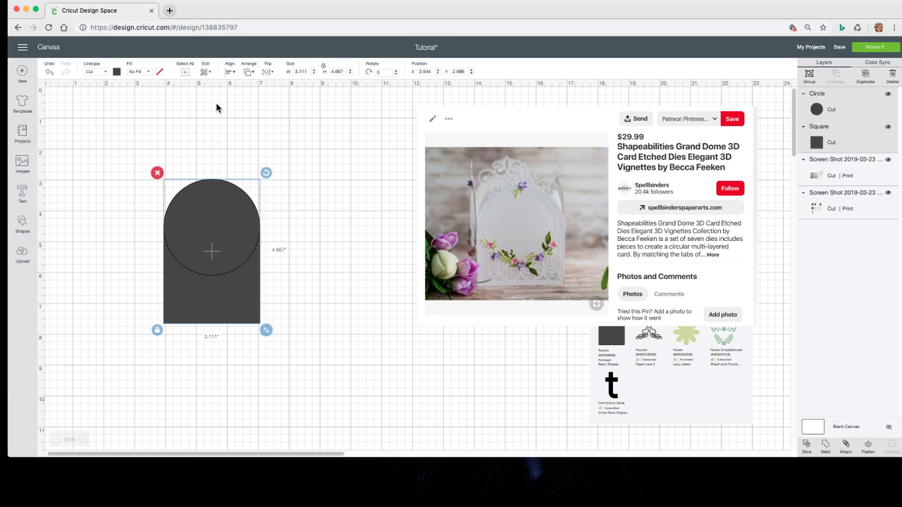
click(827, 450)
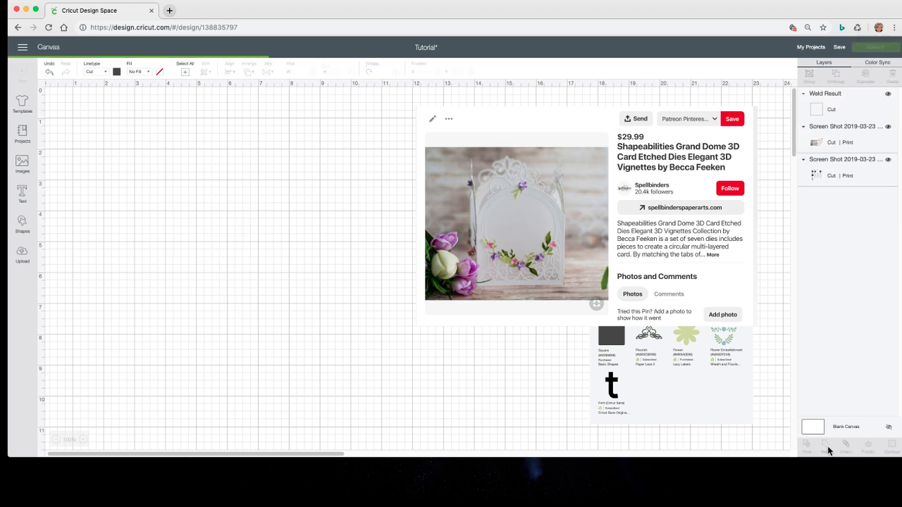
click(218, 225)
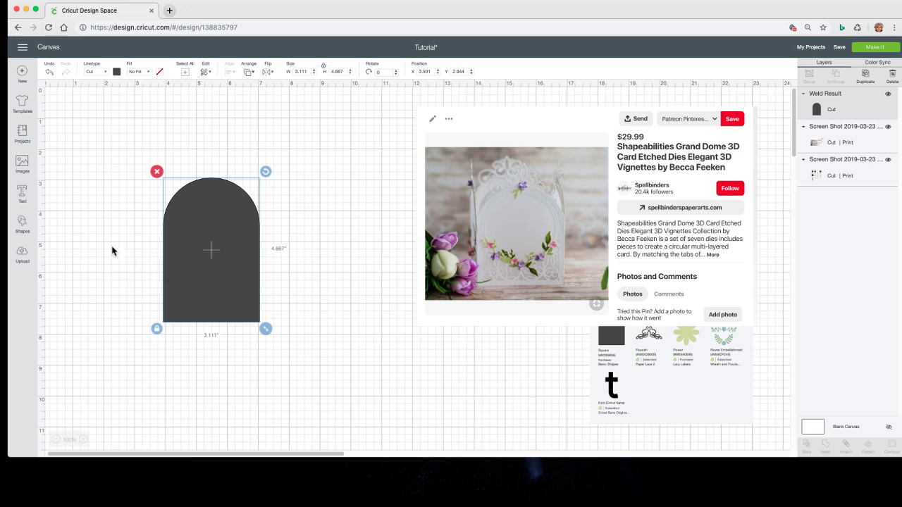
Add a basic square over the arch, unlock its proportions and widen it to about 3.5 inches.
click(23, 256)
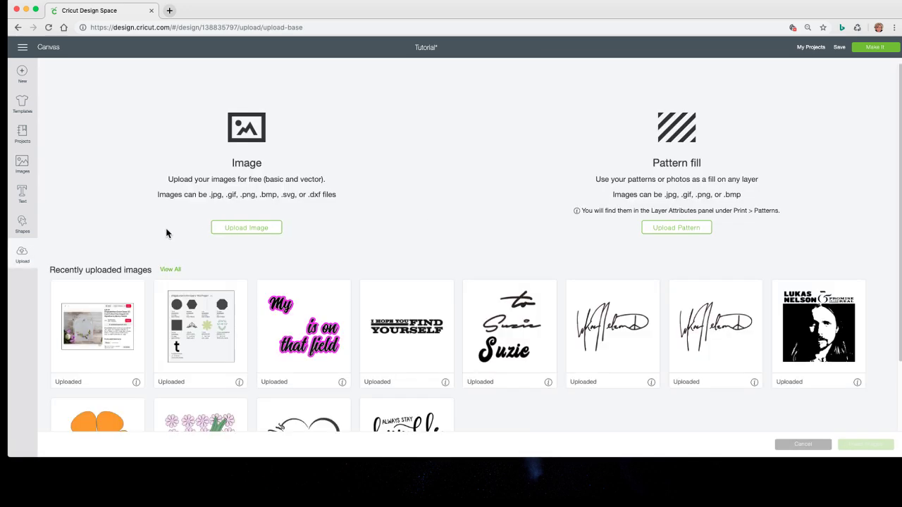
click(810, 448)
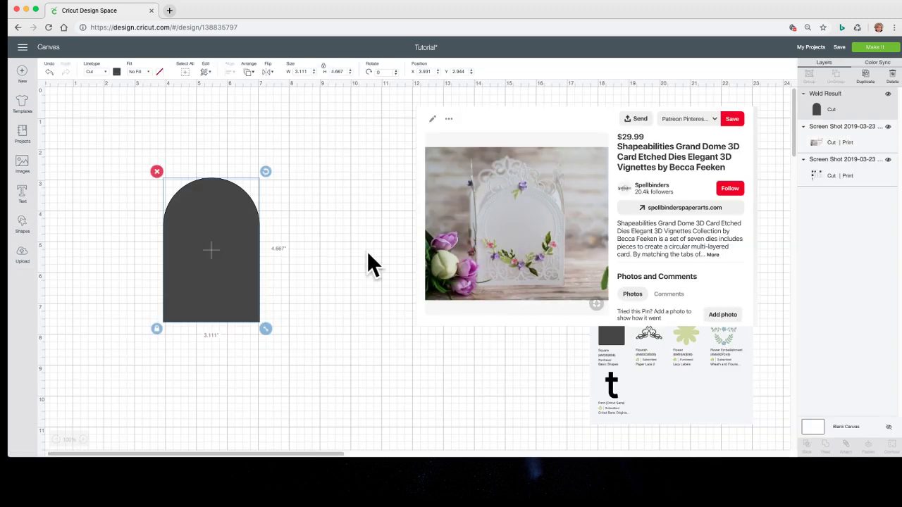
click(21, 225)
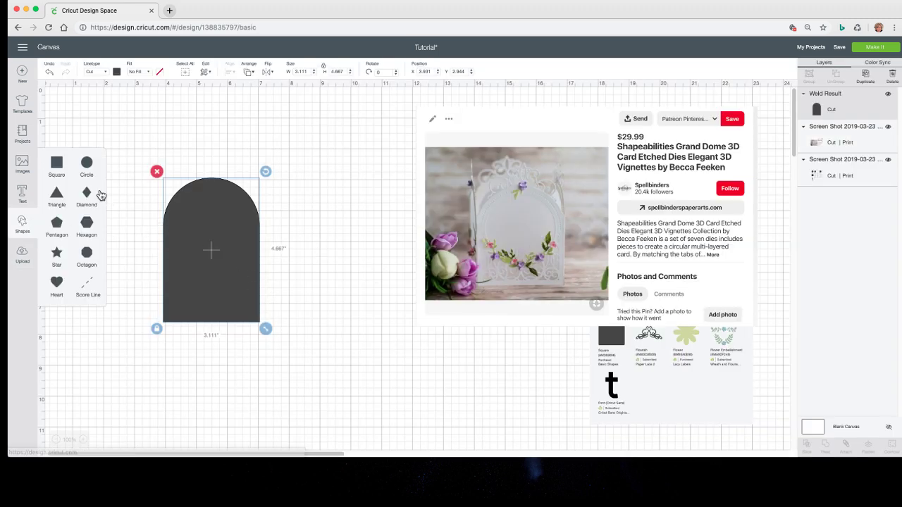
click(58, 168)
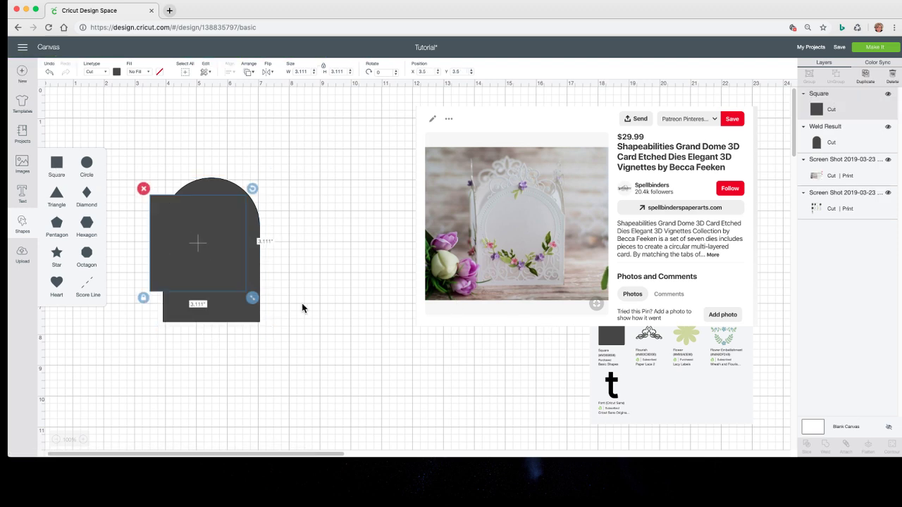
click(143, 298)
drag(252, 298, 264, 299)
Duplicate the arch and set the copy over the reference photo, and place the square across the original arch's lower part.
click(208, 177)
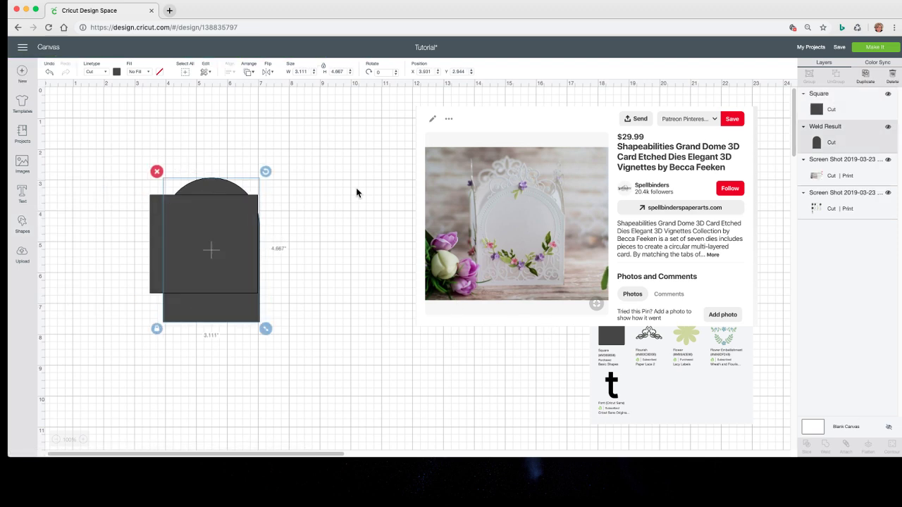
click(867, 75)
drag(225, 229, 488, 177)
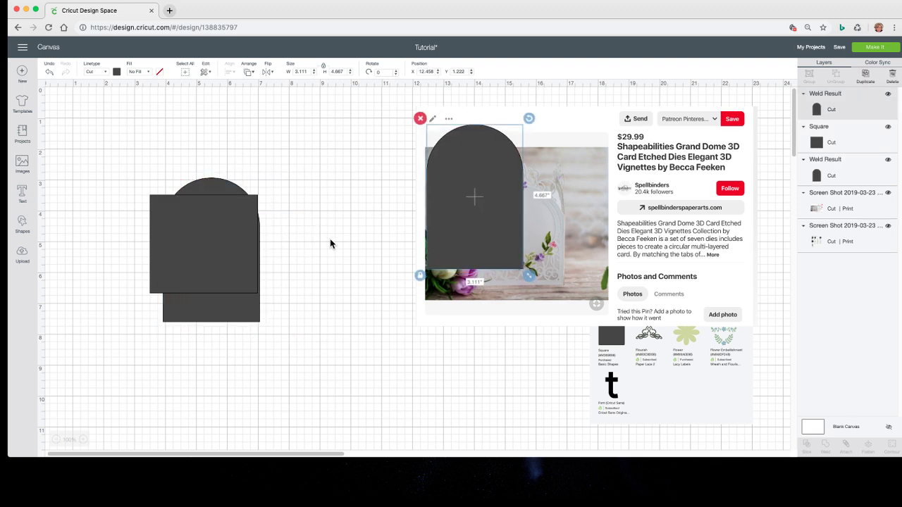
drag(160, 263, 191, 334)
drag(342, 329, 172, 246)
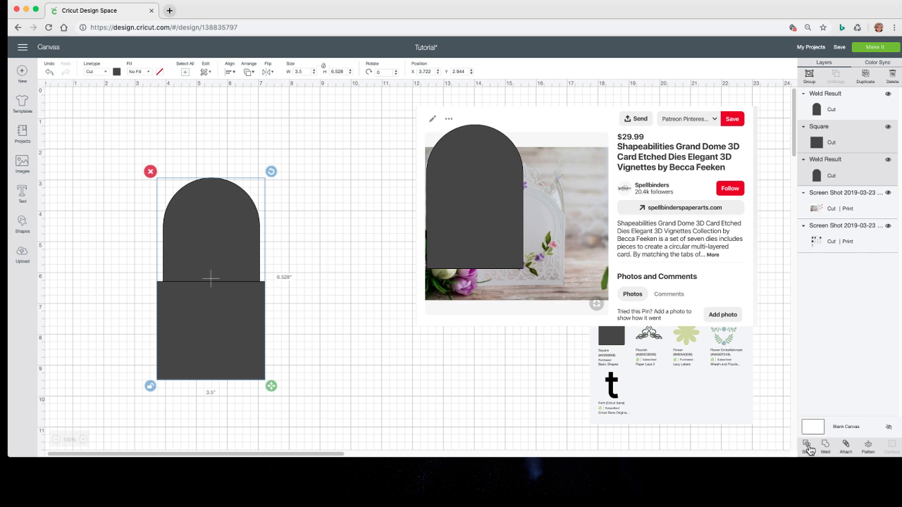
Overlap the copied arch with the original and select all three shapes together, and return the copy to the reference photo.
drag(475, 204, 239, 197)
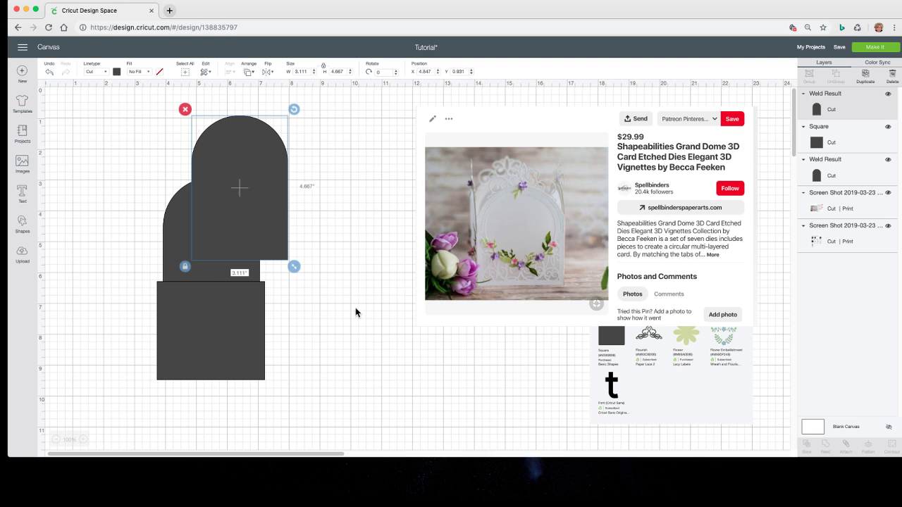
drag(327, 308, 175, 220)
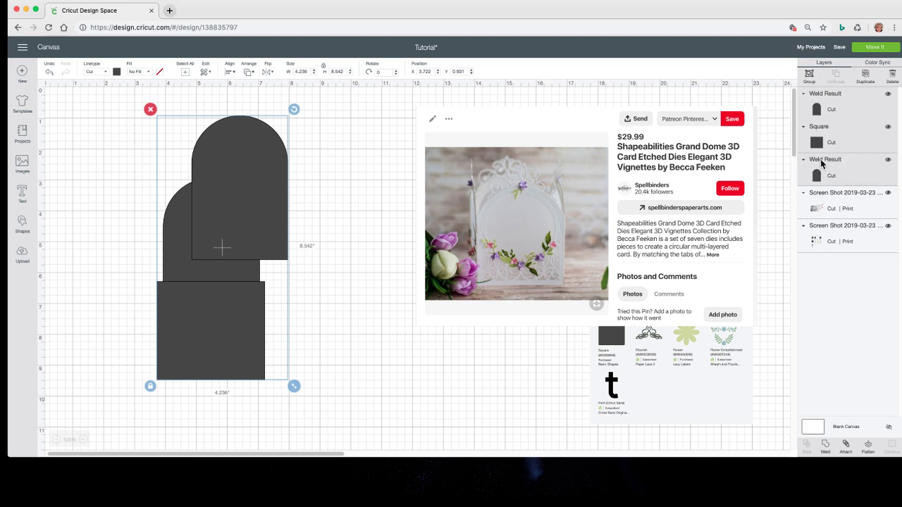
click(329, 224)
drag(256, 161, 315, 163)
drag(393, 167, 465, 171)
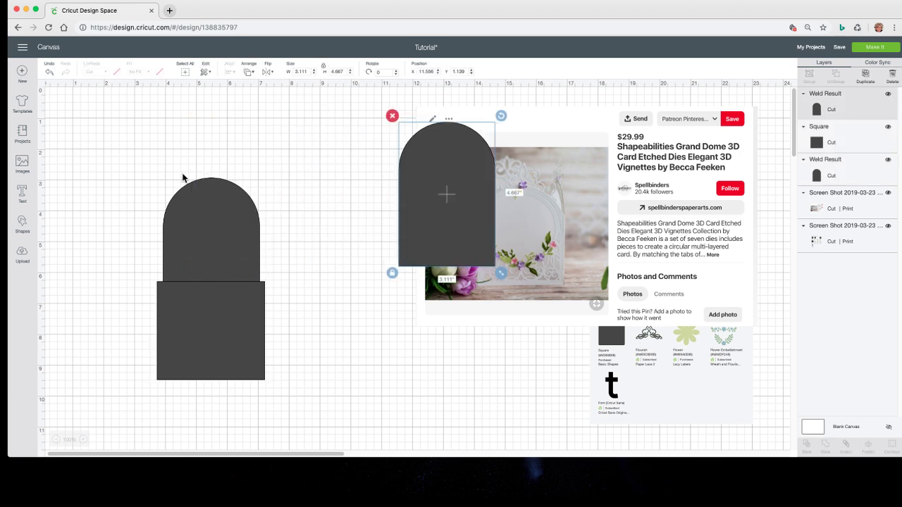
Slice the original arch with the square overlapping its lower end.
drag(175, 155, 235, 310)
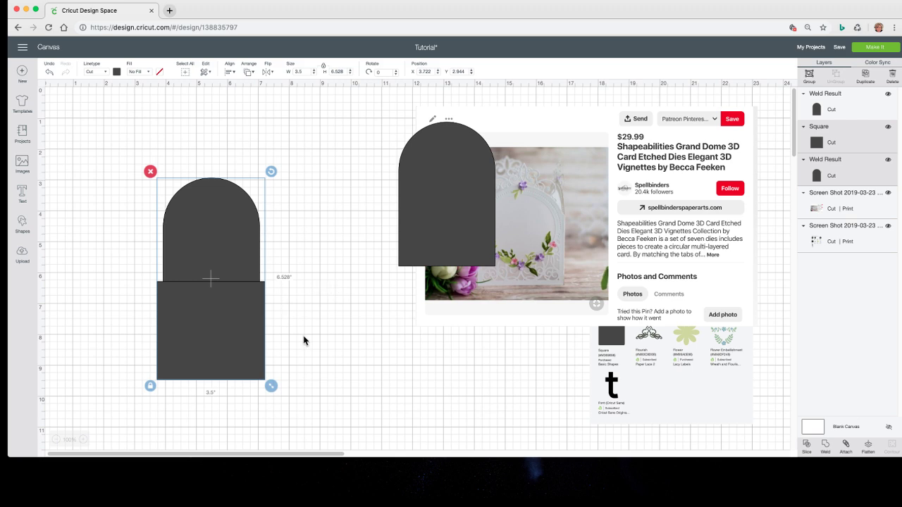
drag(321, 364, 284, 307)
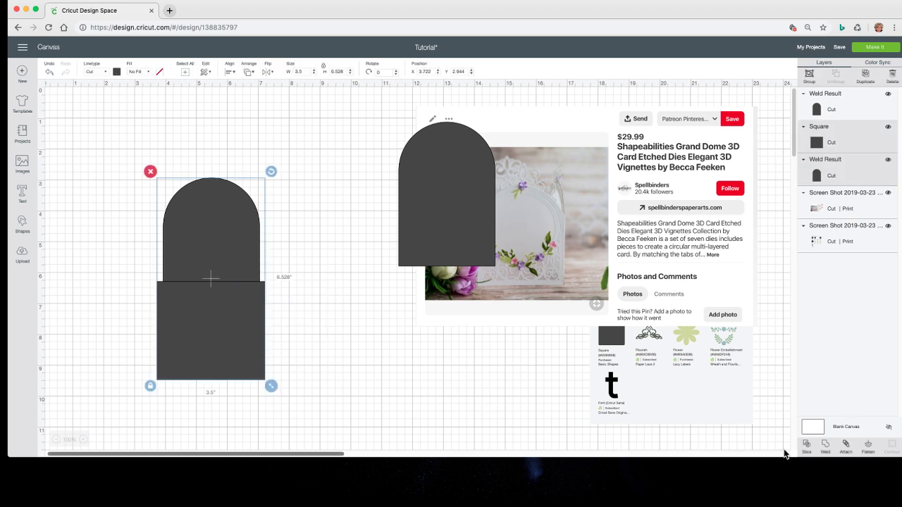
click(806, 446)
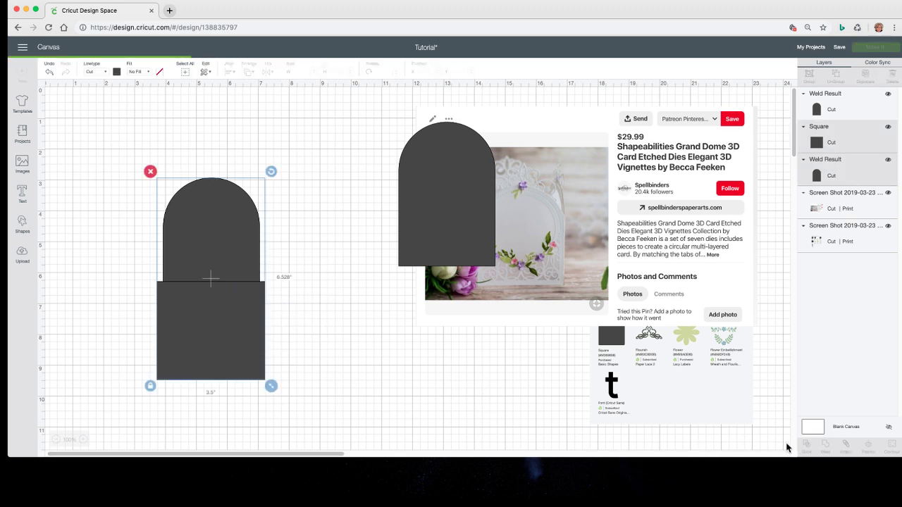
Delete the overlap pieces and the leftover square from the slice, keeping only the shortened arch.
click(188, 307)
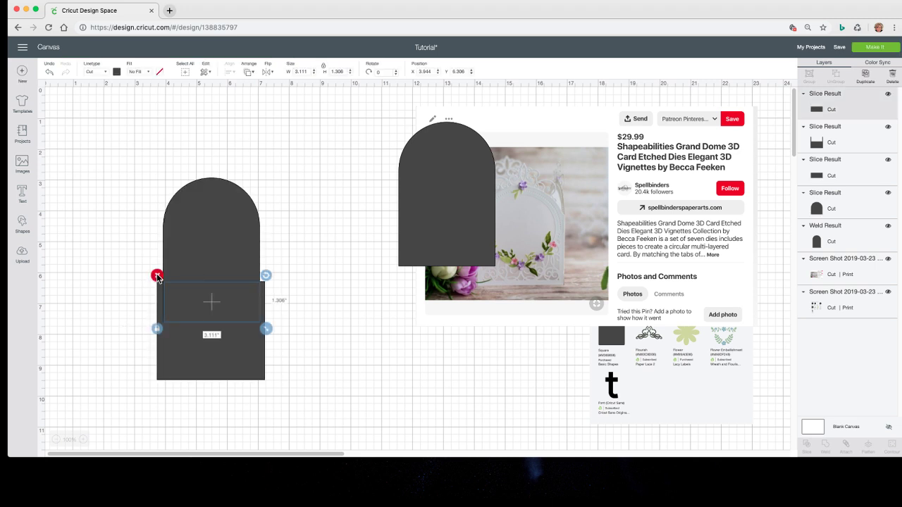
click(156, 276)
click(187, 314)
click(150, 276)
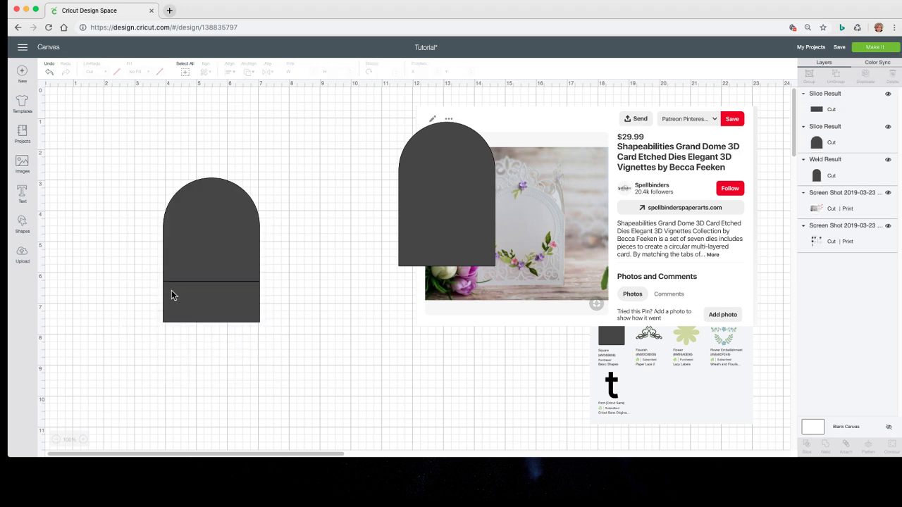
click(167, 290)
click(160, 275)
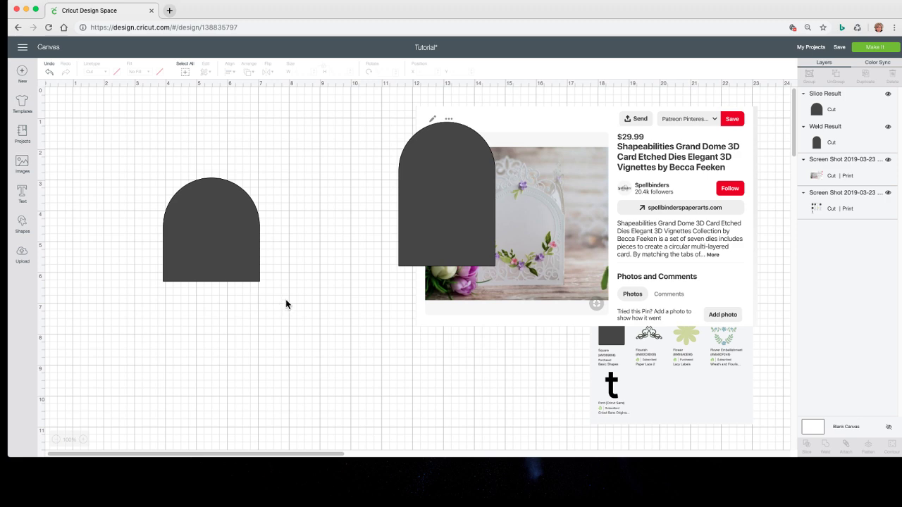
Place the full-height arch beside the shortened one for comparison and delete the shortened arch.
drag(478, 221, 341, 229)
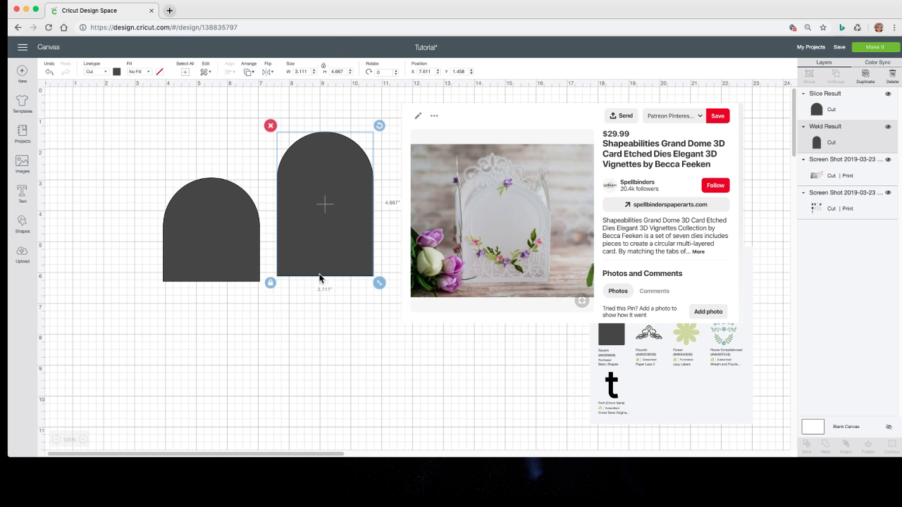
click(239, 258)
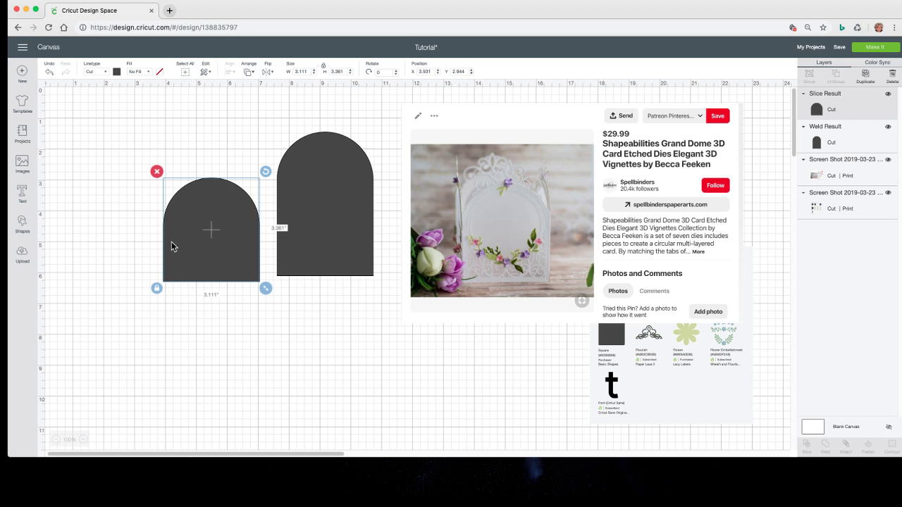
click(157, 172)
Move the full-height arch to about X 3.4, Y 1.9, duplicate it and place the copy at about X 7.8, Y 2.7.
drag(327, 199, 199, 213)
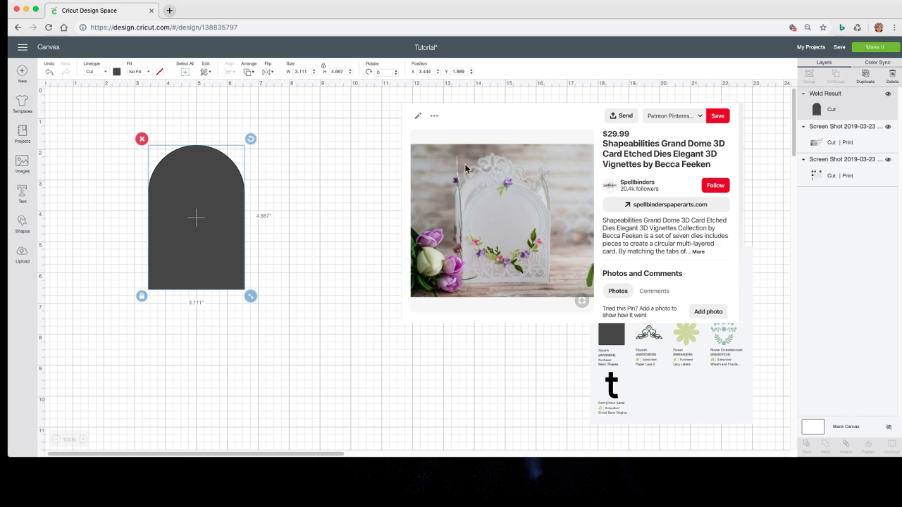
click(865, 74)
drag(199, 210, 346, 207)
Change the original arch's material color to light gray.
click(193, 201)
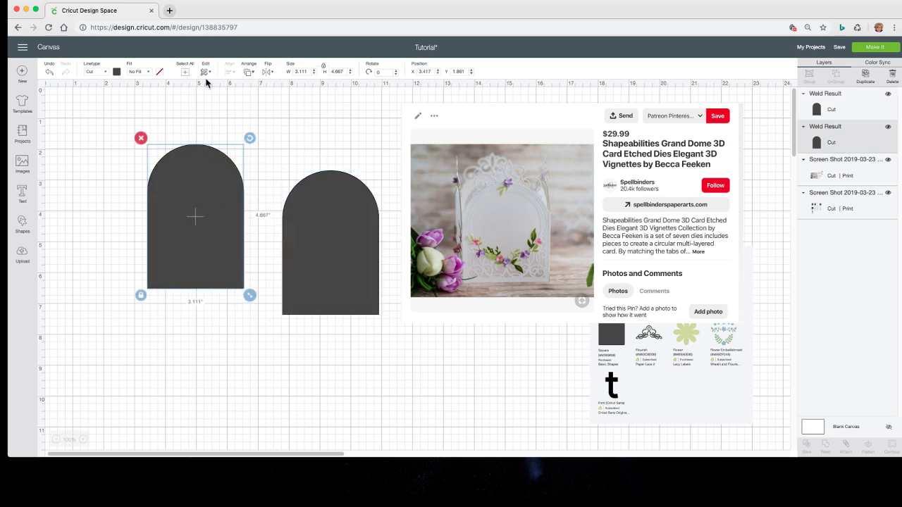
click(117, 71)
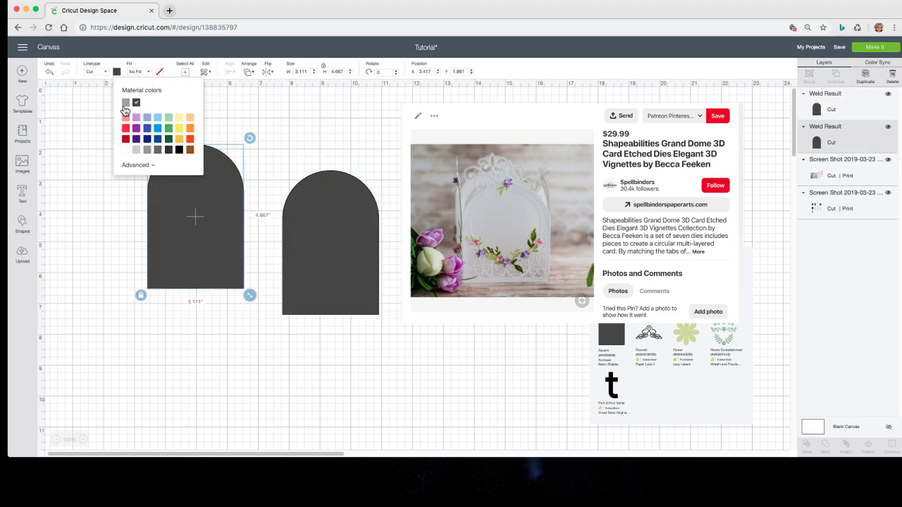
click(136, 155)
Lay the dark arch over the light gray one at about X 3.7, Y 2.2 and send it to the back.
click(310, 225)
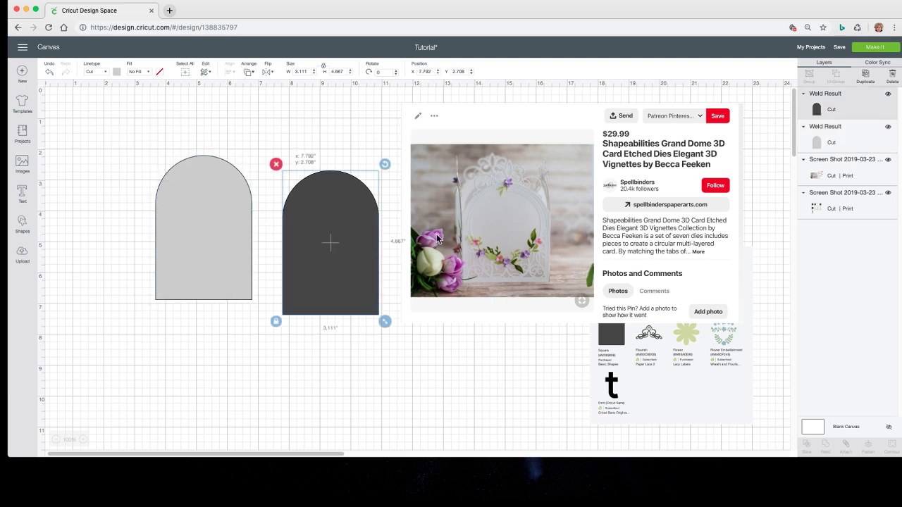
drag(333, 255, 214, 233)
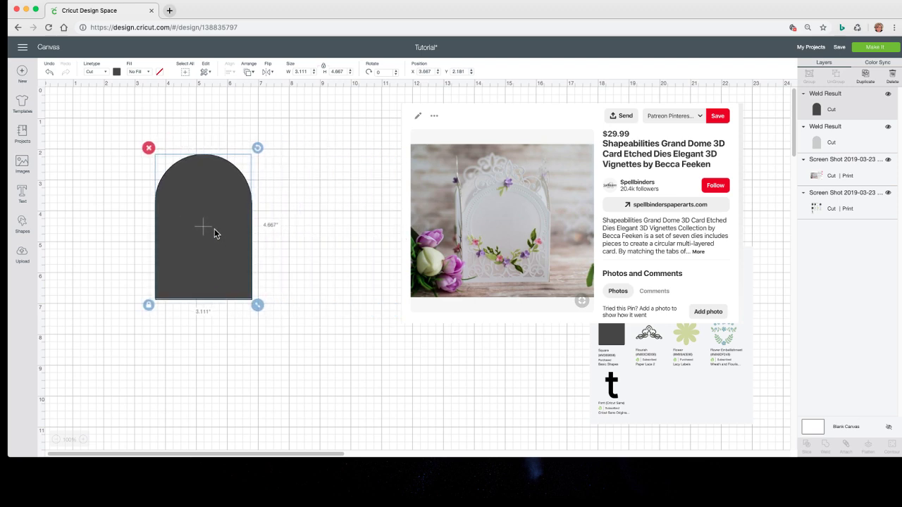
click(248, 72)
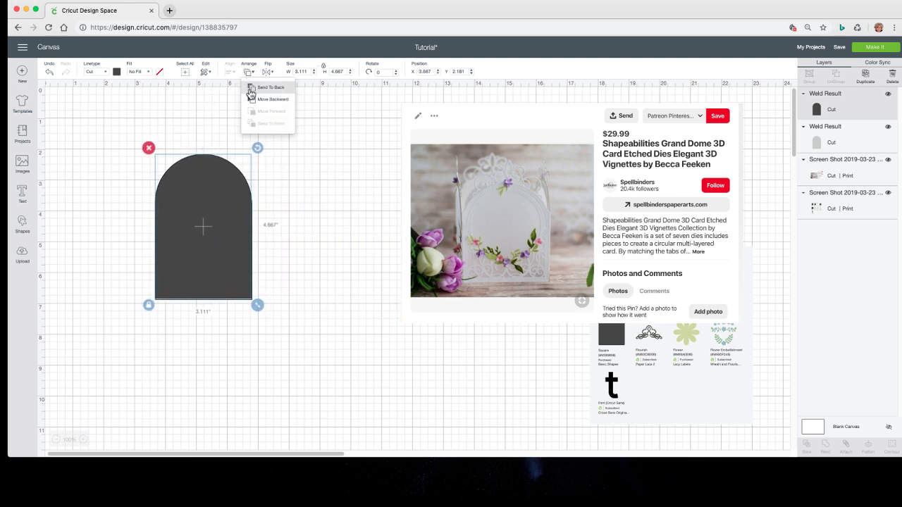
click(251, 88)
drag(228, 185, 227, 184)
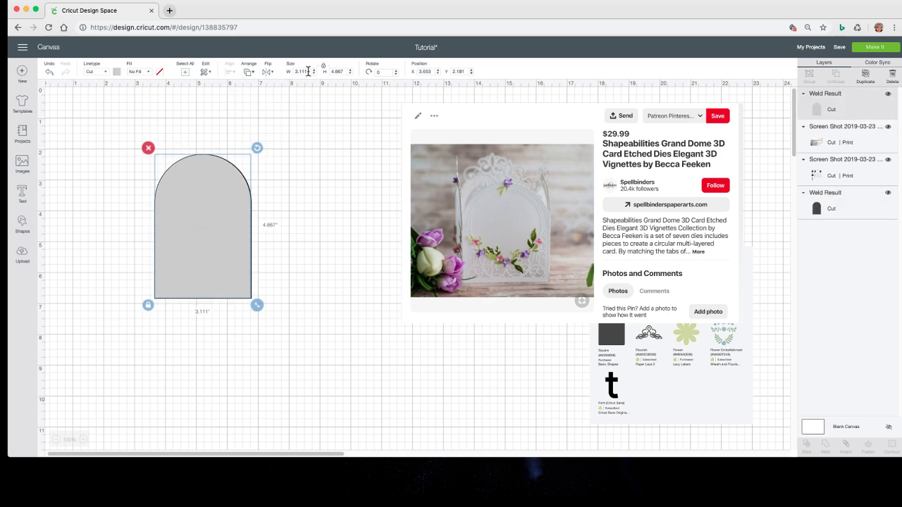
Set the light gray arch's width to 3 inches and center it inside the dark arch as an even border.
drag(308, 72, 286, 73)
text(3)
key(Return)
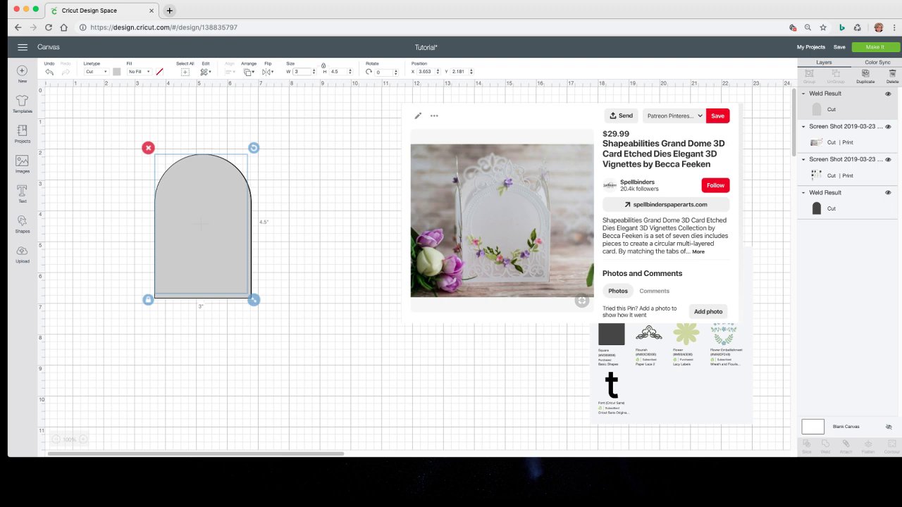
drag(228, 234, 230, 232)
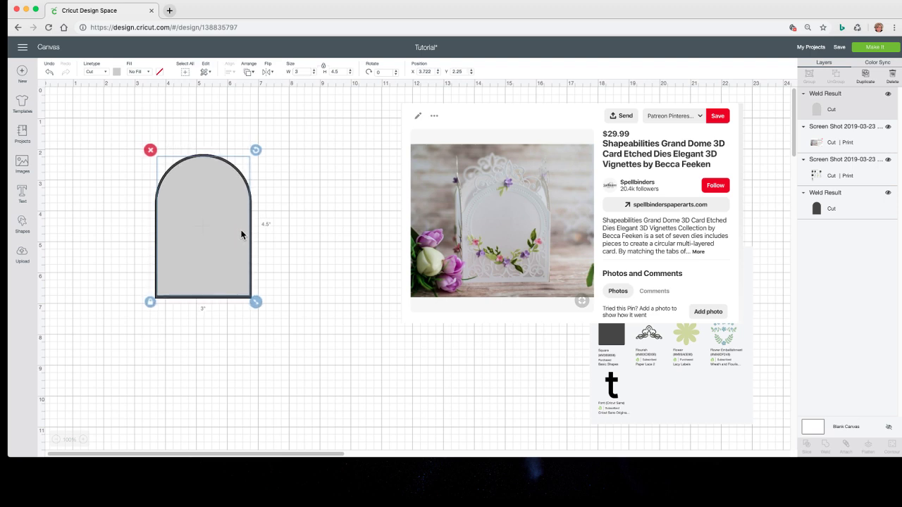
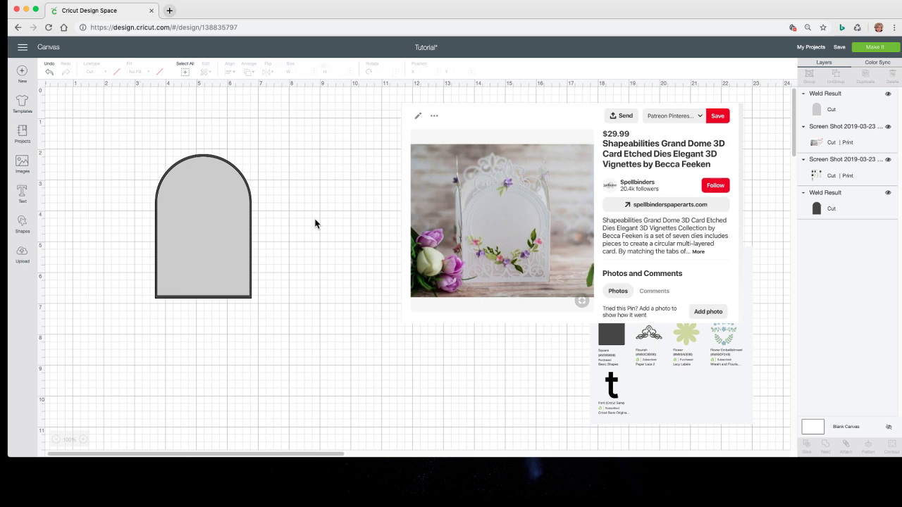
Move the light gray arch to about X 6.2, Y 2.2 and make three duplicates of it.
scroll(289, 229, right, 1)
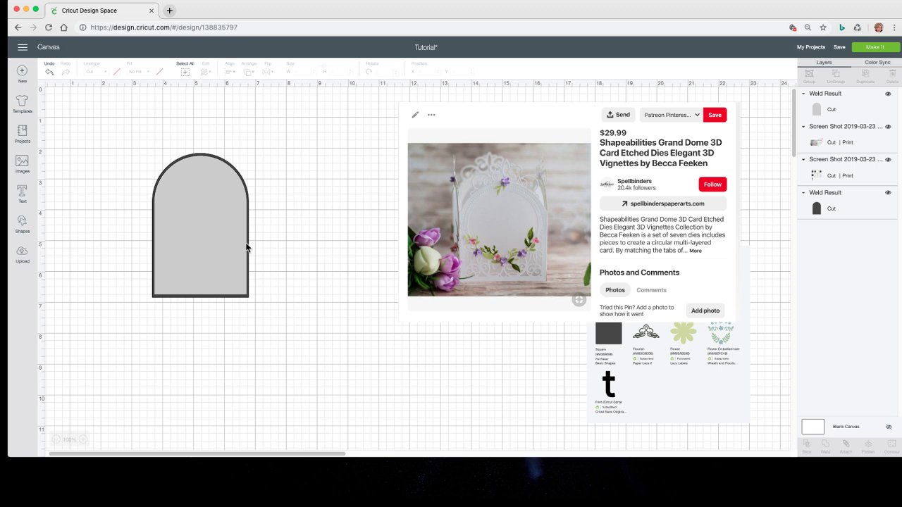
click(245, 243)
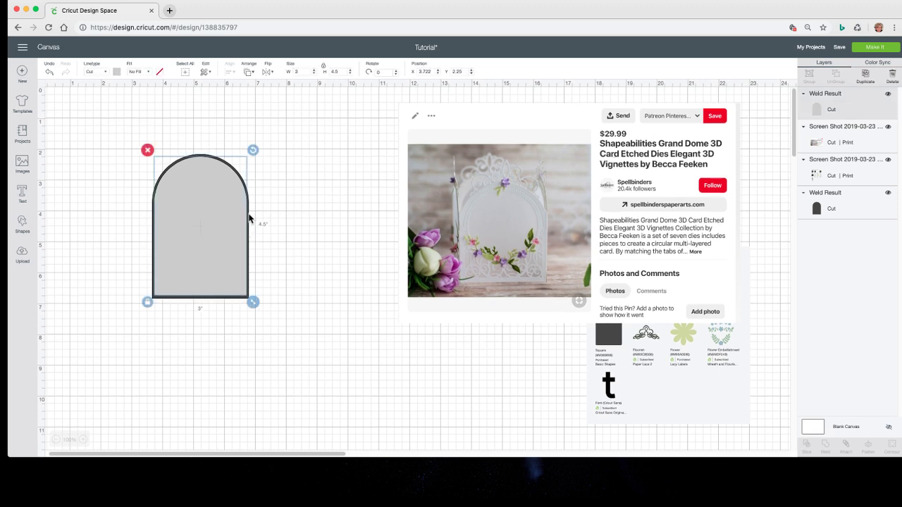
drag(249, 218, 325, 216)
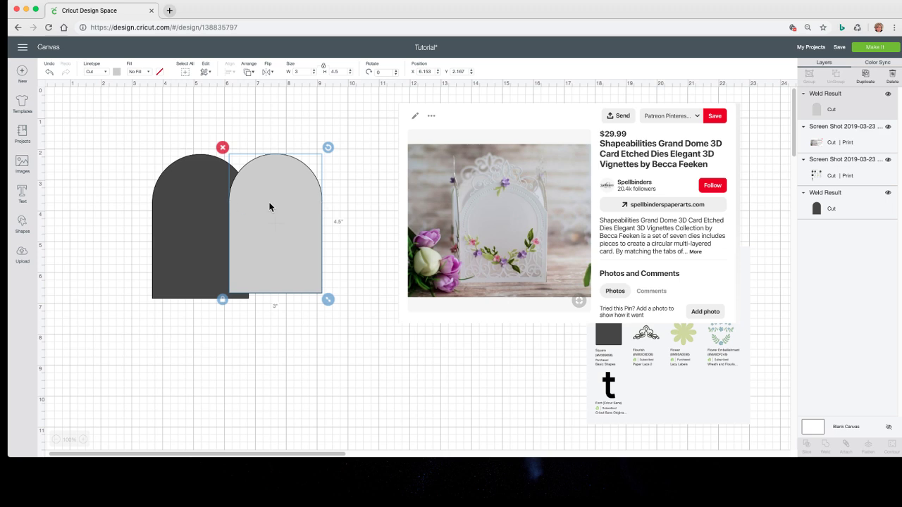
click(867, 76)
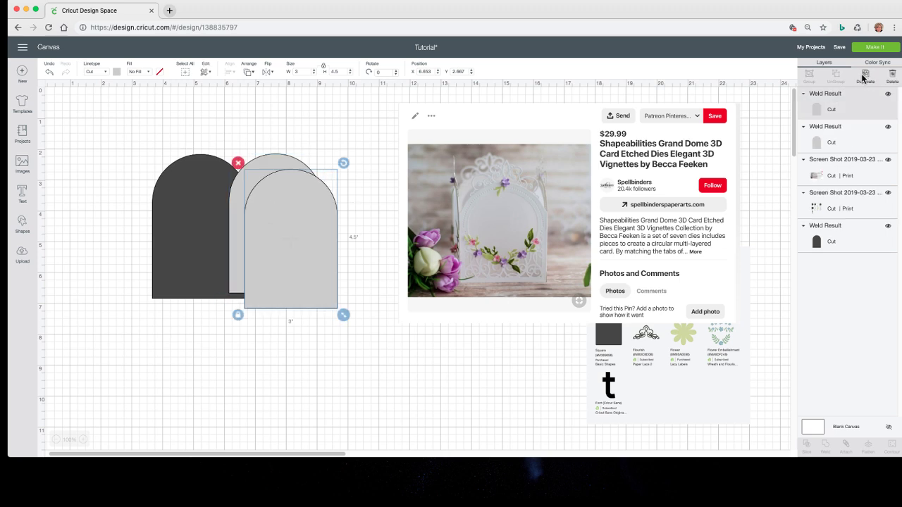
click(867, 76)
click(867, 76)
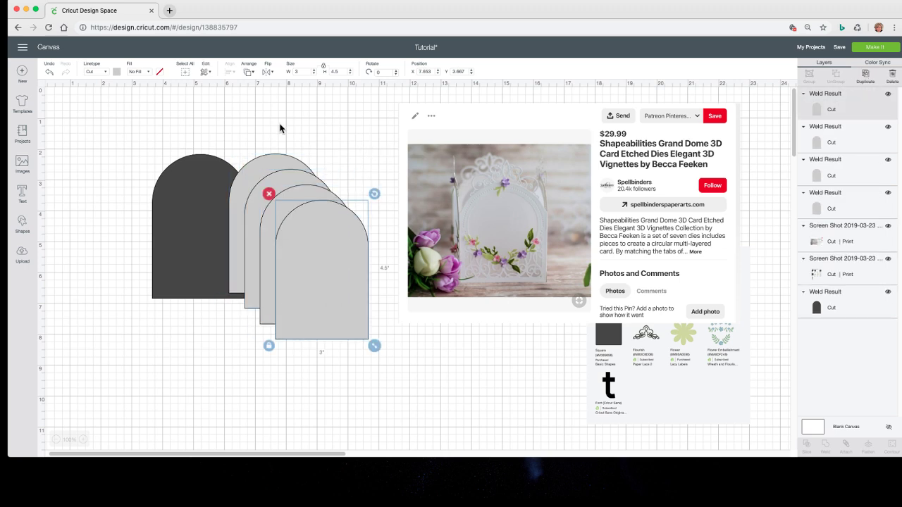
Group the four light gray arches together.
drag(280, 125, 326, 268)
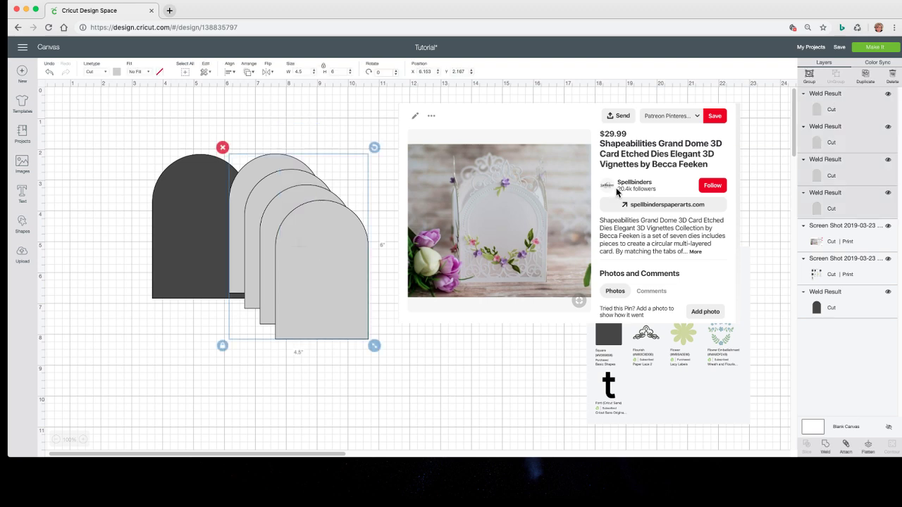
click(809, 74)
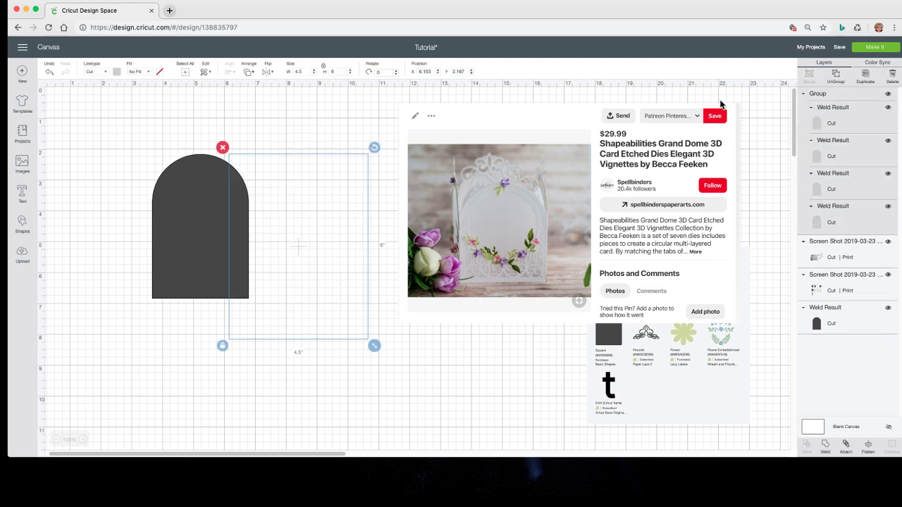
Hide the light gray arch group and enlarge the card reference screenshot to about 14.9 inches wide, clear of the dark arch.
click(889, 96)
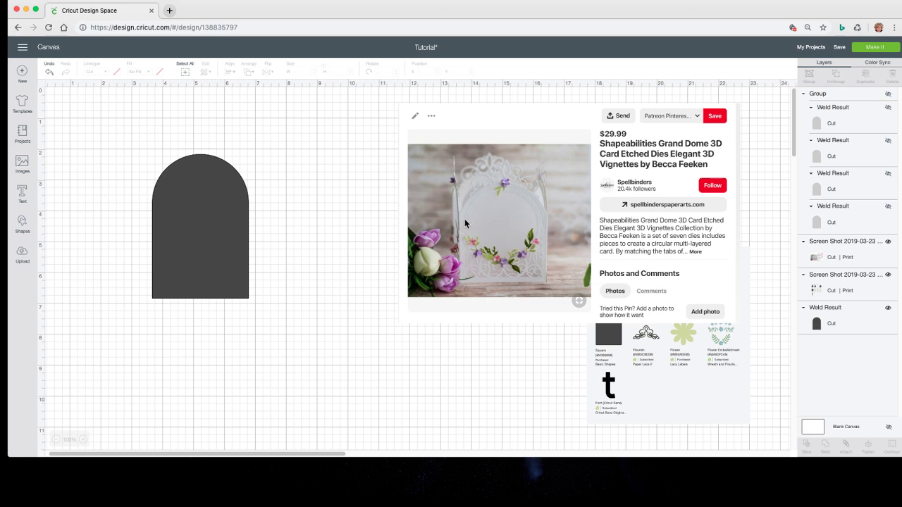
click(551, 278)
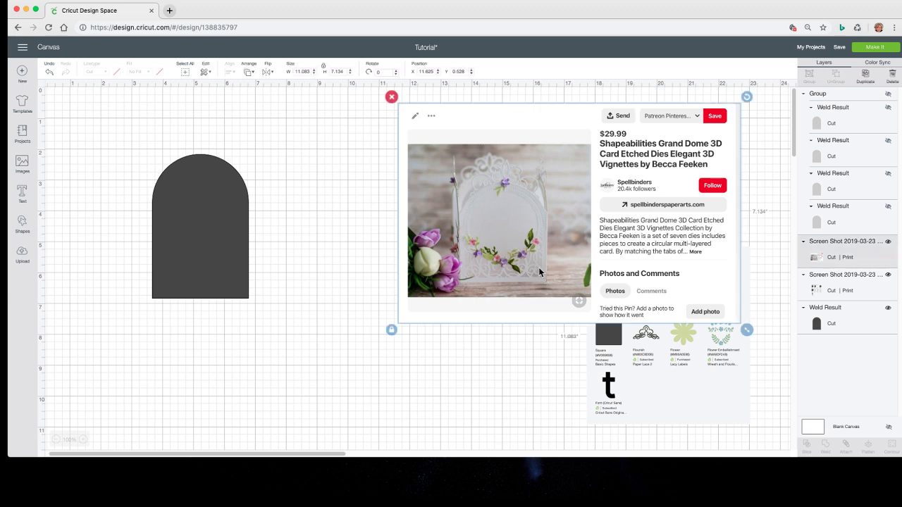
drag(542, 273, 520, 269)
drag(728, 328, 833, 451)
drag(549, 302, 448, 292)
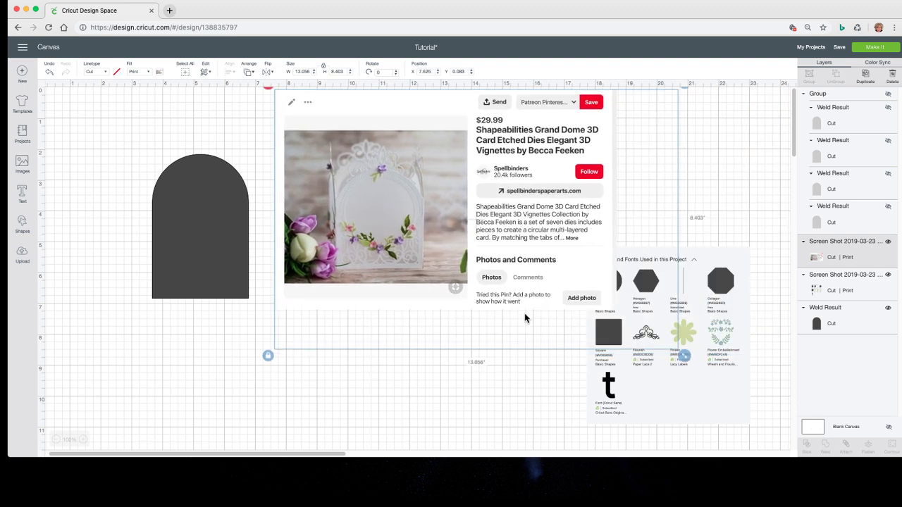
drag(688, 361, 780, 492)
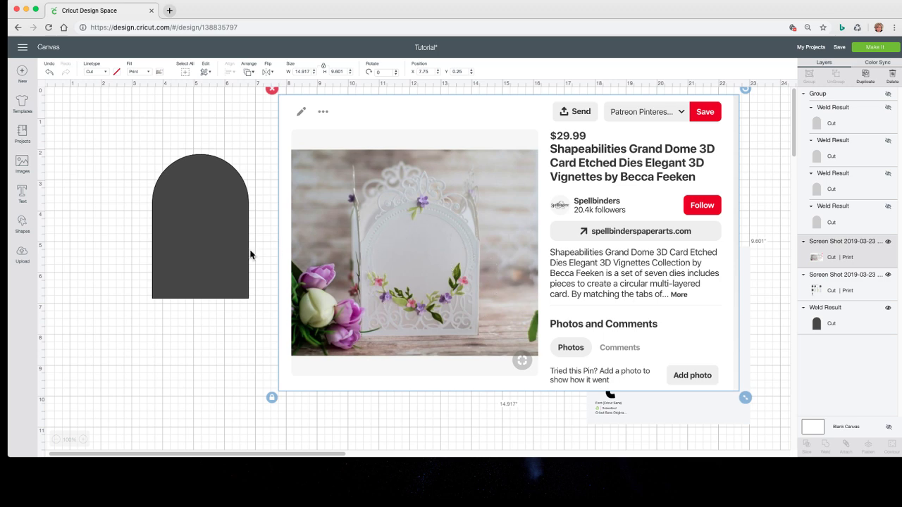
click(140, 303)
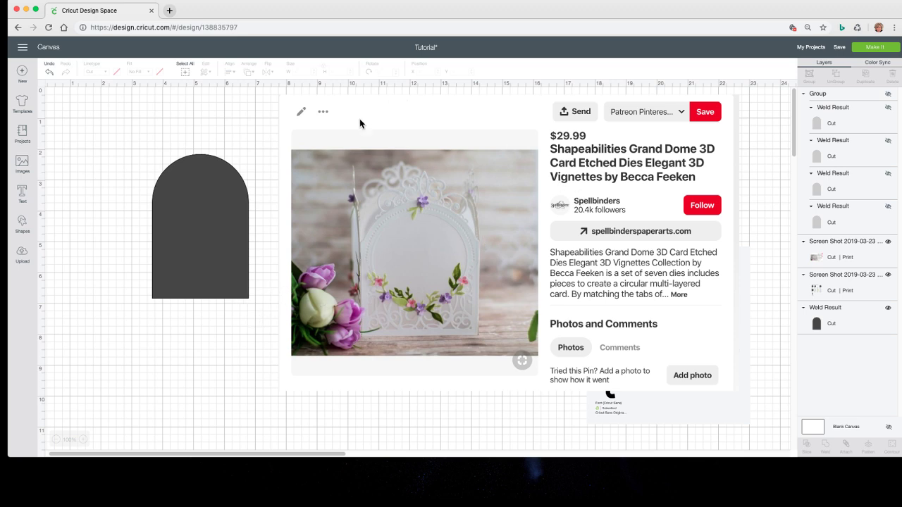
drag(462, 120, 666, 128)
Insert a circle, recolor it and the dark arch purple, and move both so the arch sits at about X 5.5, Y 2.2.
click(170, 212)
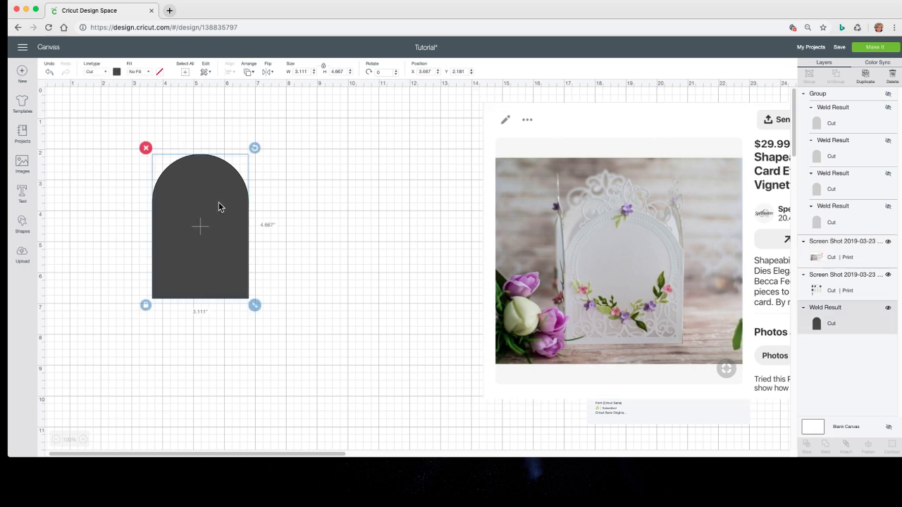
scroll(42, 270, right, 1)
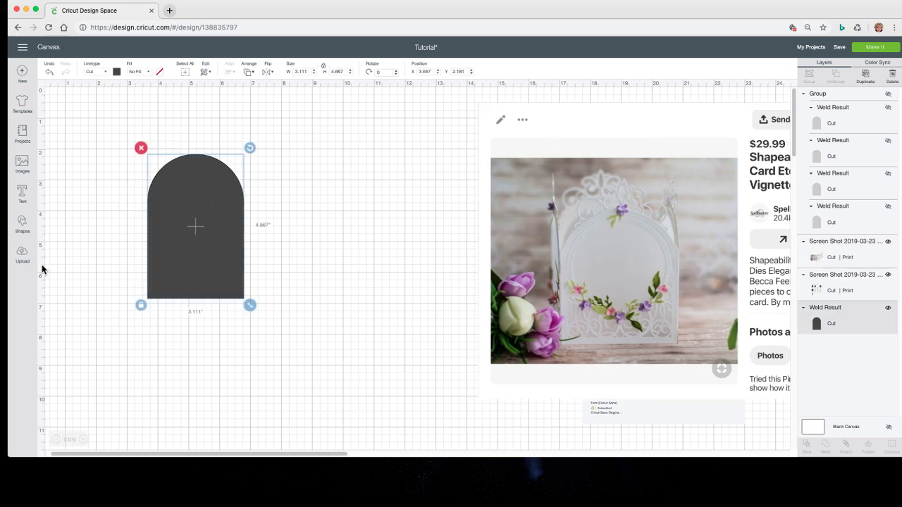
click(23, 225)
click(86, 166)
click(231, 217)
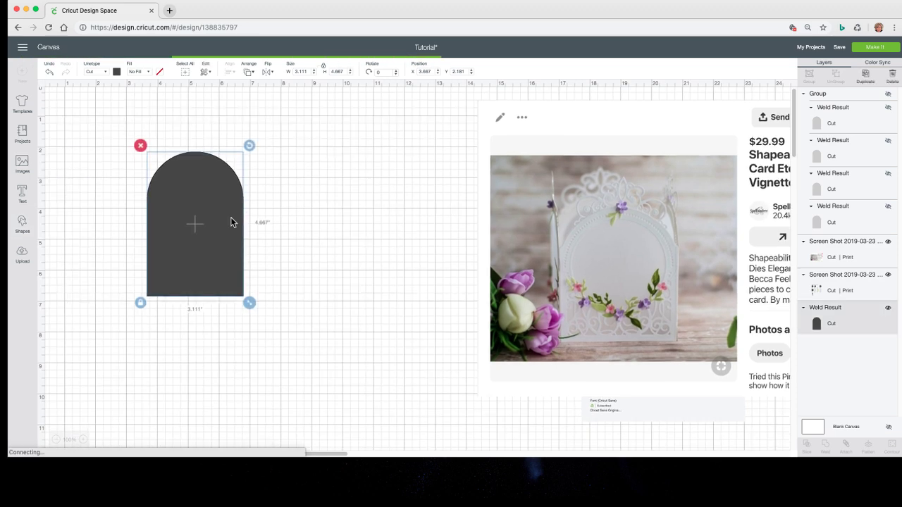
click(117, 71)
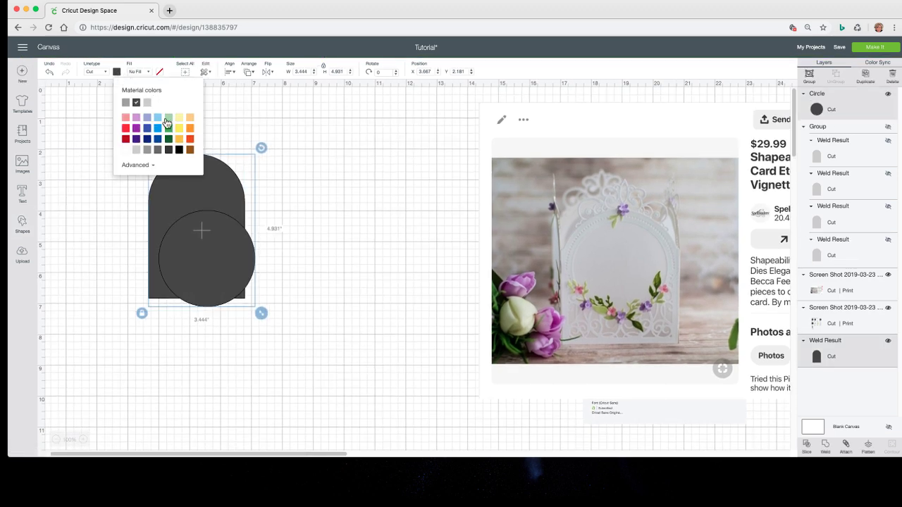
click(136, 127)
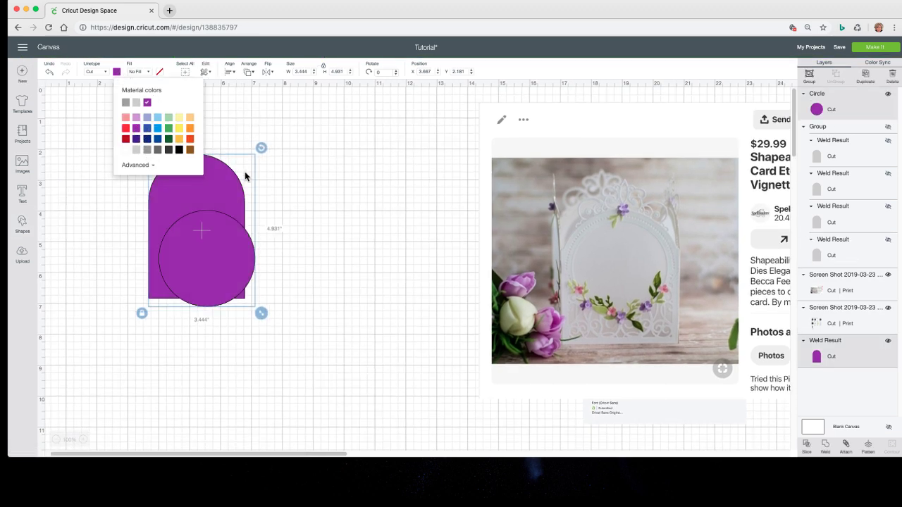
drag(219, 252, 272, 258)
click(272, 258)
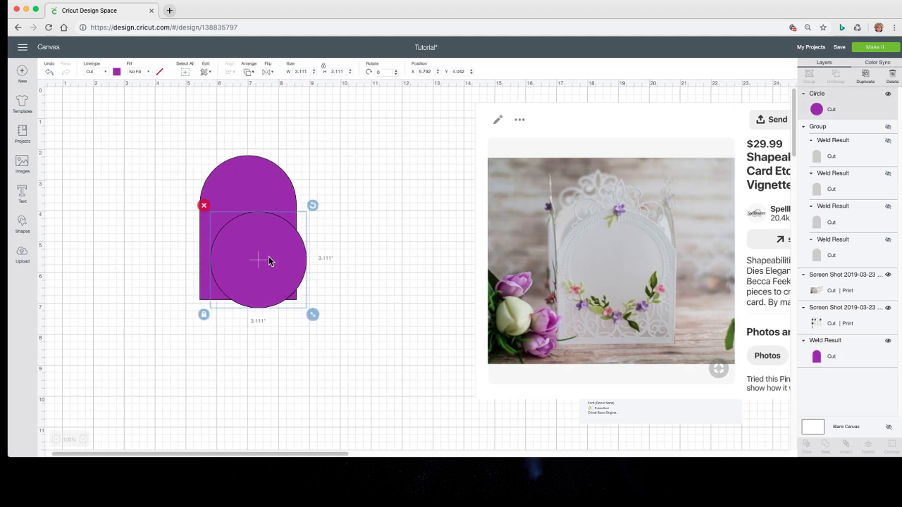
Color the circle white and lay it over the rounded top of the purple arch.
click(117, 72)
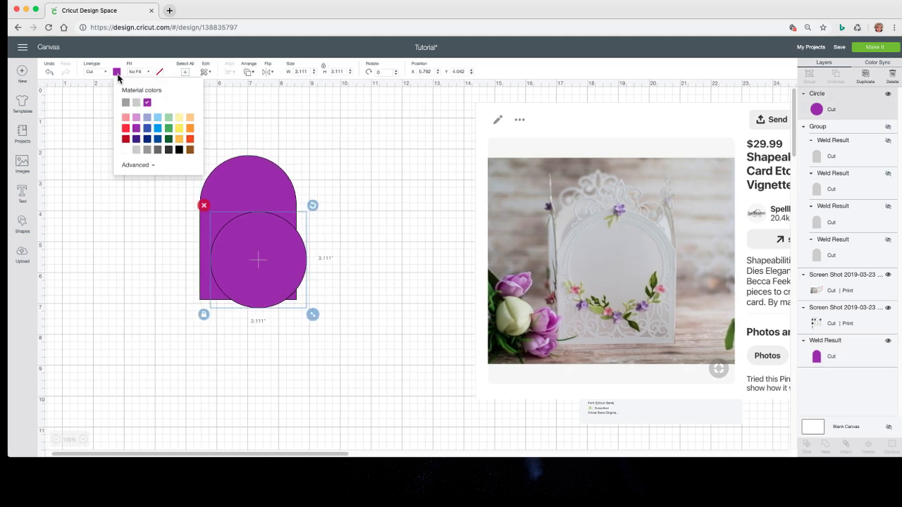
click(126, 150)
click(342, 251)
drag(265, 255, 250, 196)
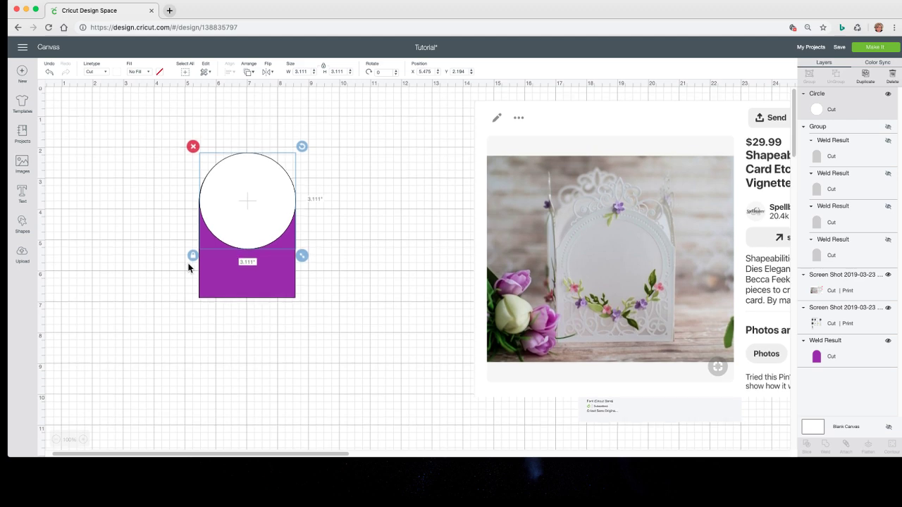
click(333, 251)
click(242, 208)
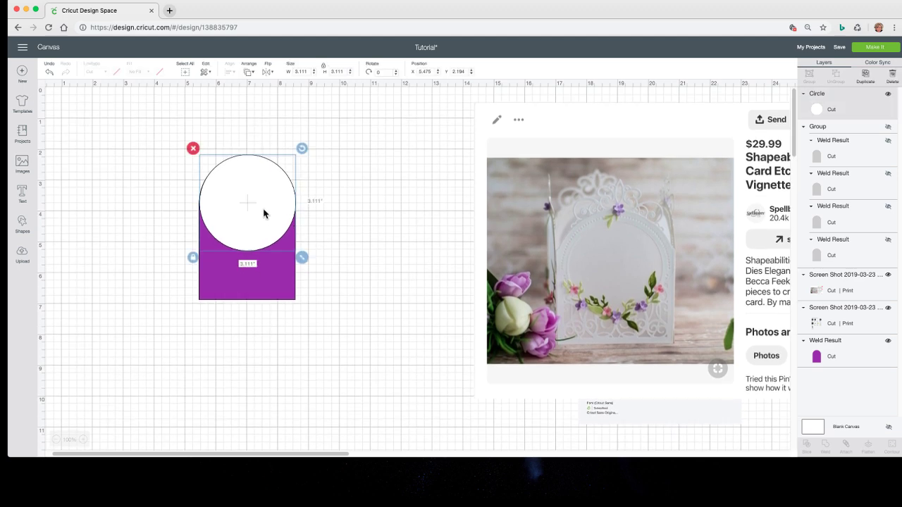
drag(262, 207, 261, 209)
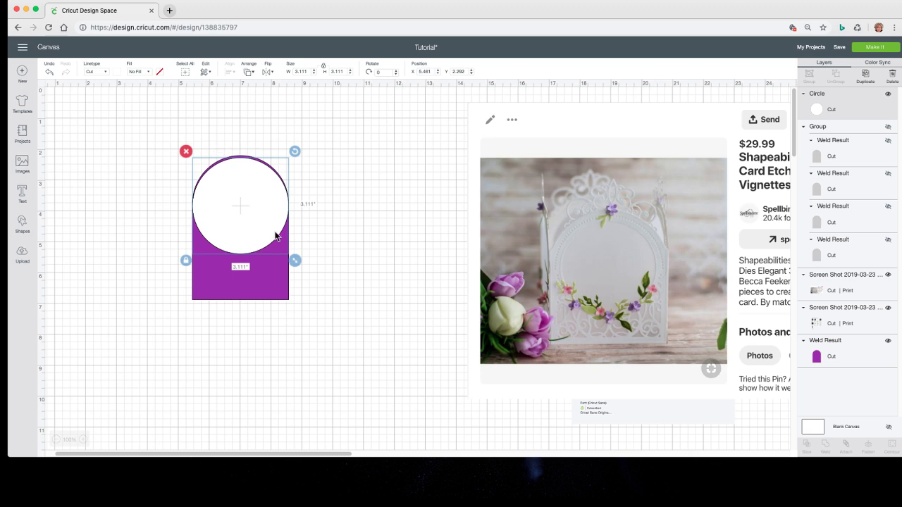
Set the white circle's width to 2.5 inches and center it inside the arch's rounded top as an even border.
click(291, 70)
text(2.5)
key(Return)
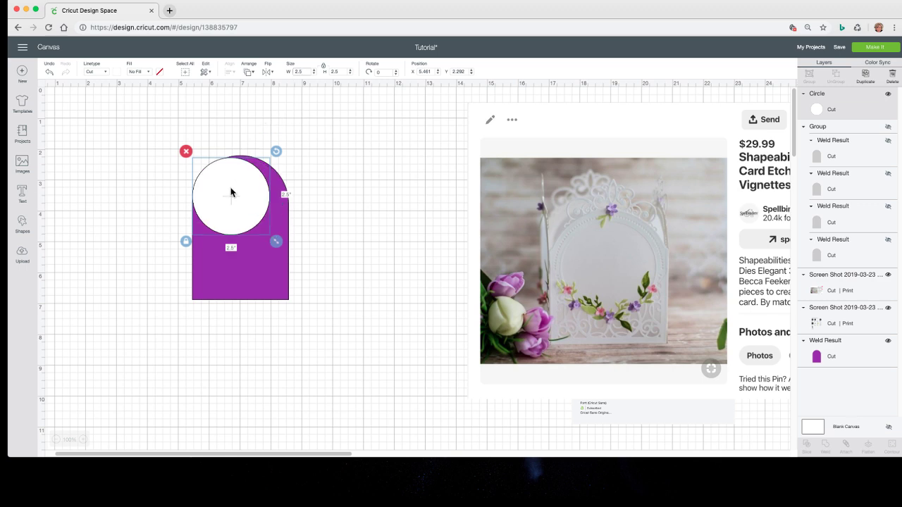
drag(230, 192, 241, 202)
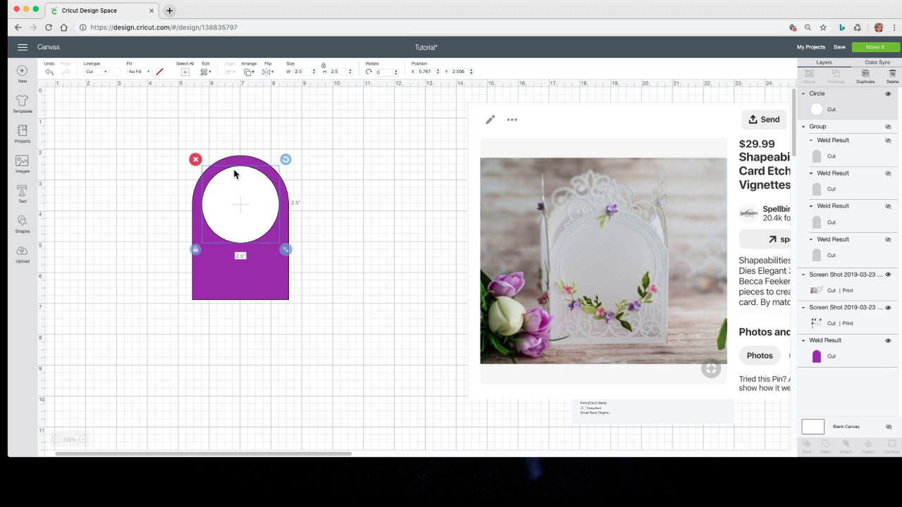
click(359, 233)
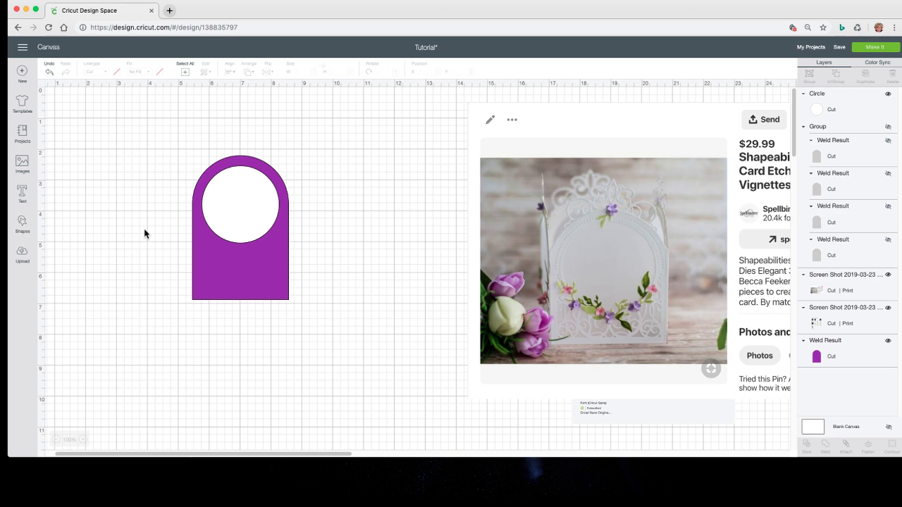
click(268, 247)
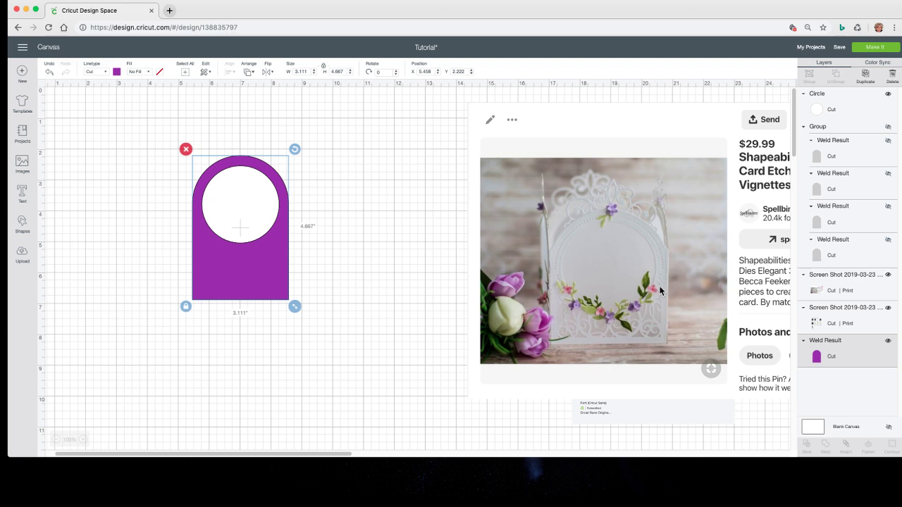
Move the white circle off the arch to about X 10.1, Y 2.6 and insert another circle.
click(351, 294)
click(242, 201)
drag(241, 201, 375, 202)
click(32, 224)
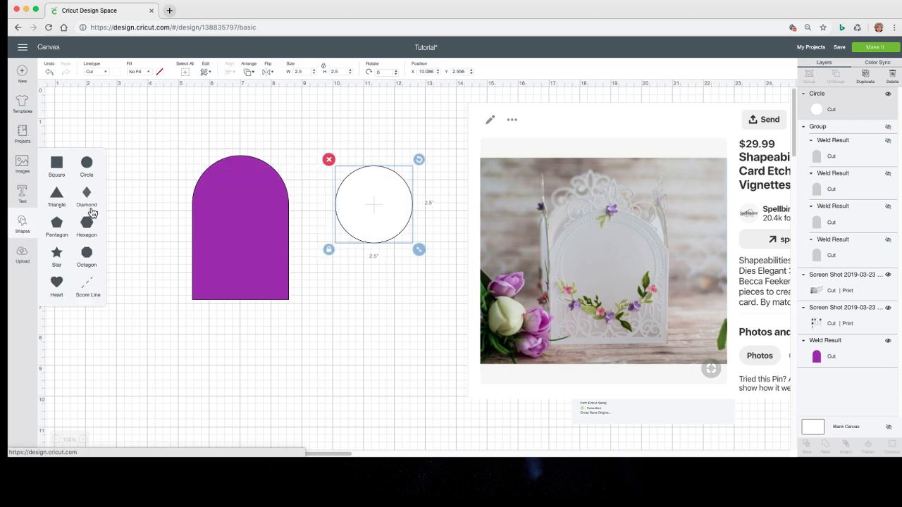
click(85, 168)
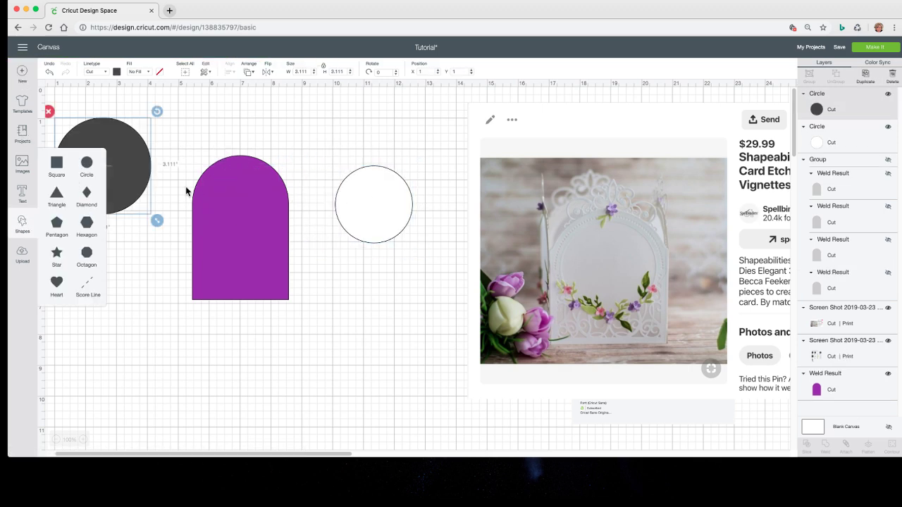
Duplicate the purple arch and place the copy at about X 1.7, Y 3.1.
click(223, 209)
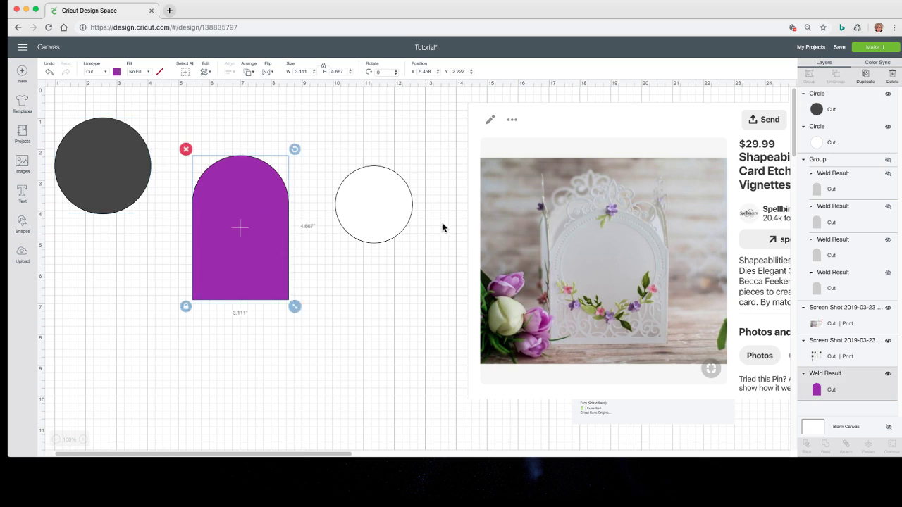
click(866, 75)
drag(211, 244, 95, 271)
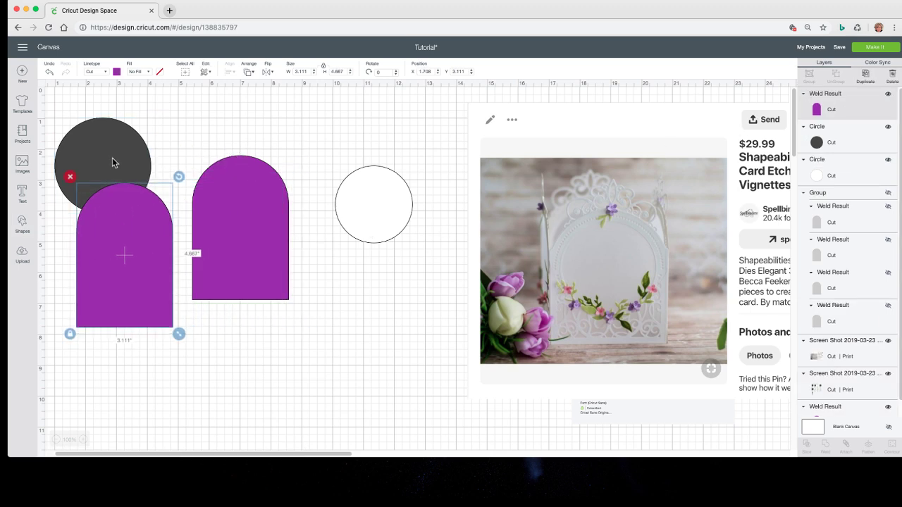
Bring the dark circle to the front and fit it over the rounded top of the arch copy.
click(113, 162)
click(248, 71)
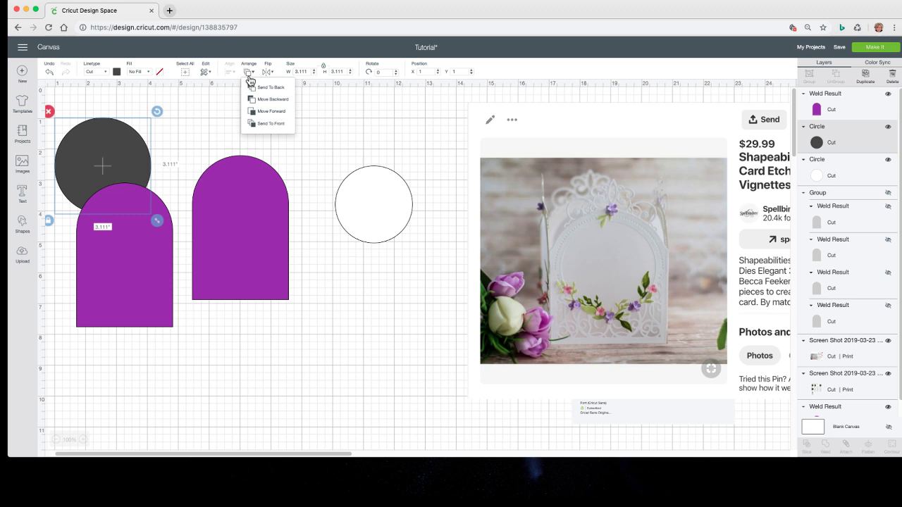
click(276, 132)
drag(127, 147, 147, 215)
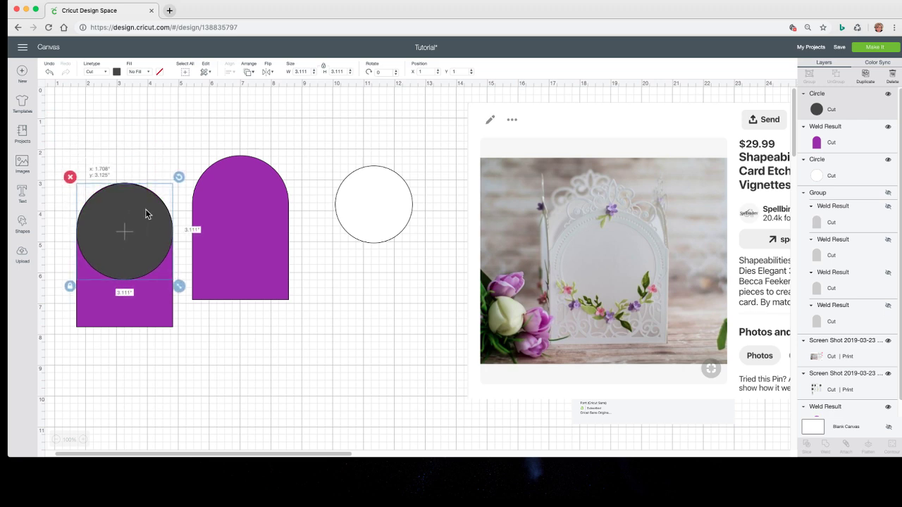
Select the dark circle and the arch copy together, then center them horizontally and align their tops.
click(126, 173)
drag(218, 101, 67, 341)
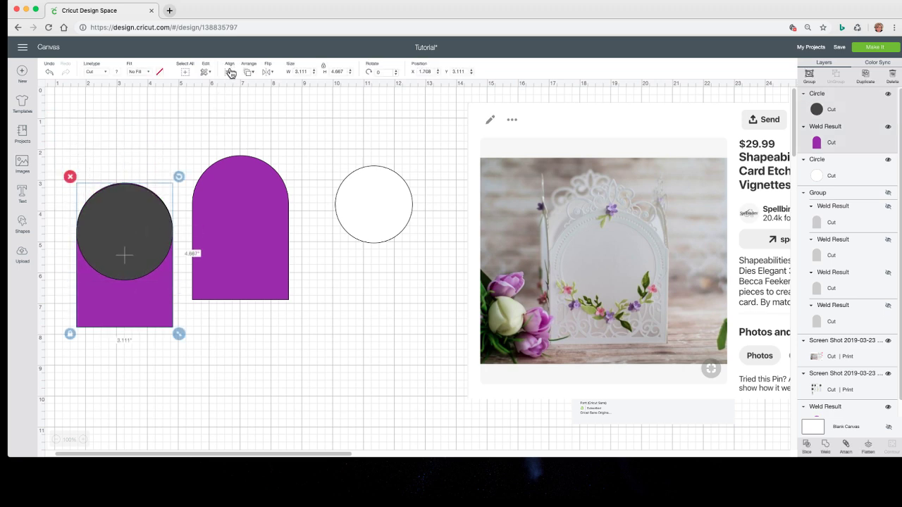
click(230, 71)
click(254, 111)
click(229, 72)
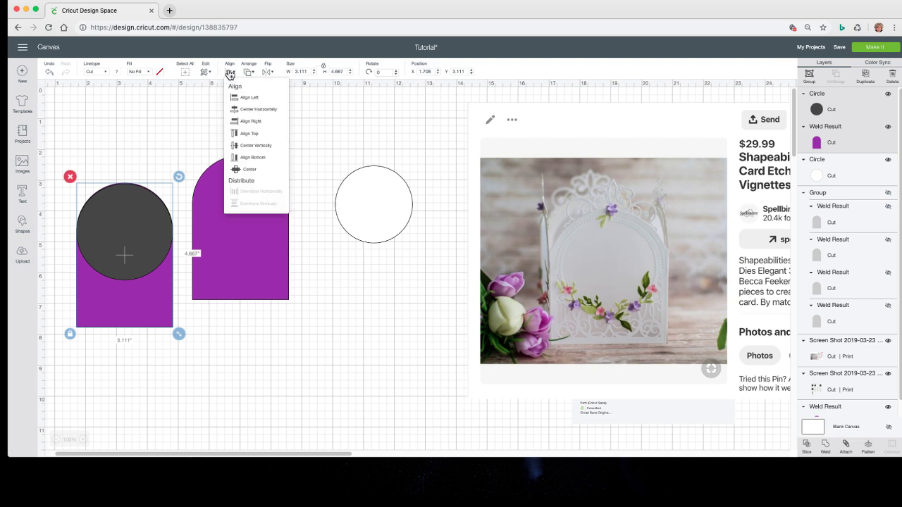
click(249, 133)
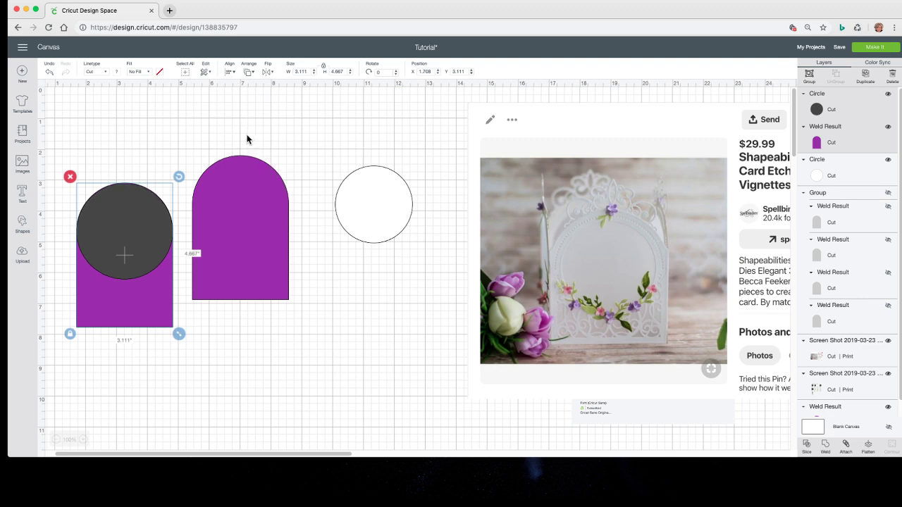
Slice the dark circle out of the arch copy and delete both leftover circle pieces.
click(807, 445)
drag(129, 220, 133, 184)
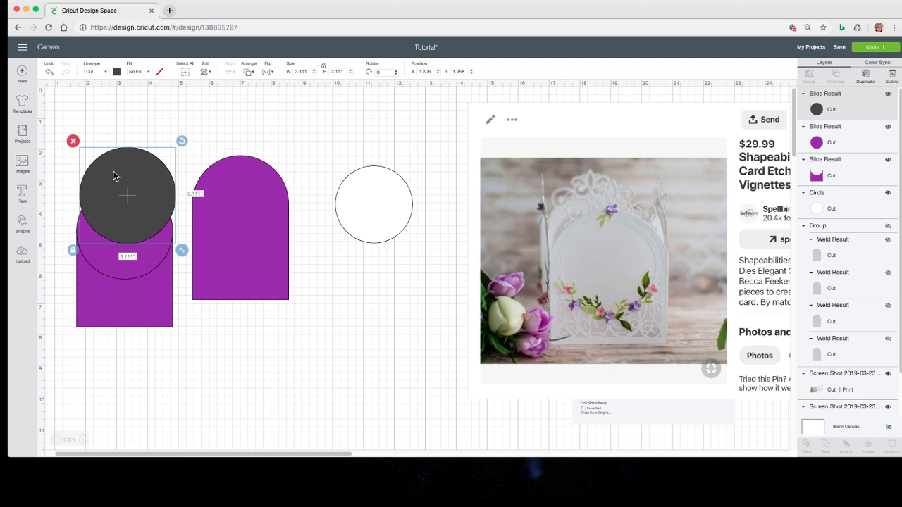
click(74, 142)
click(115, 195)
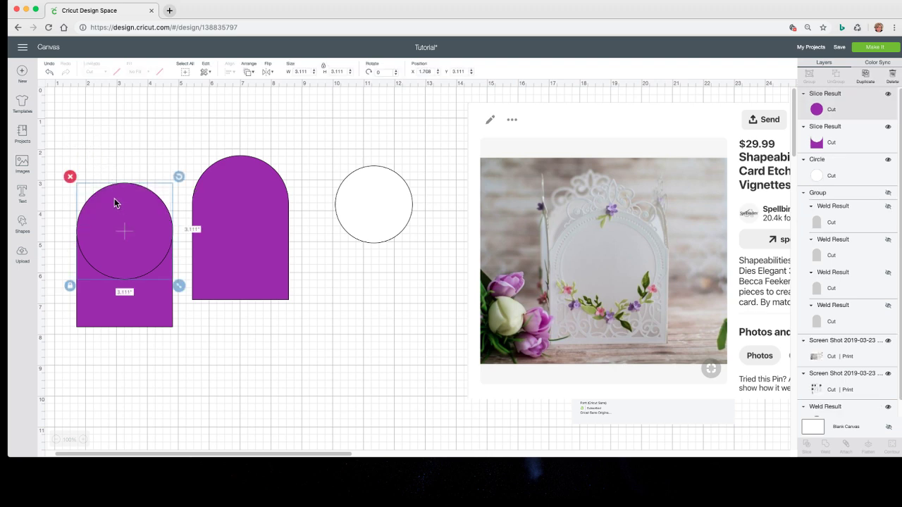
click(70, 176)
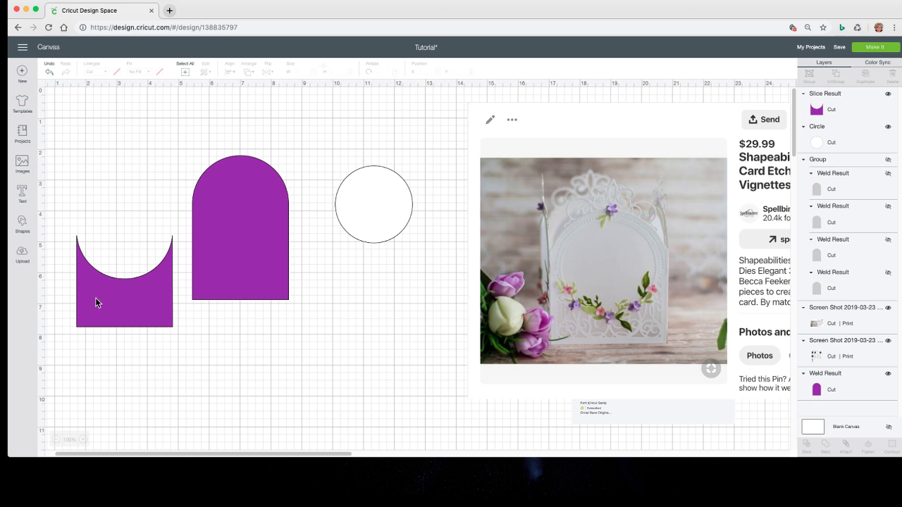
Move the sliced base to about X 2.4, Y 5.8 and insert a square, unlocked and stretched to about 4.4 by 3.2 inches.
drag(101, 311, 122, 343)
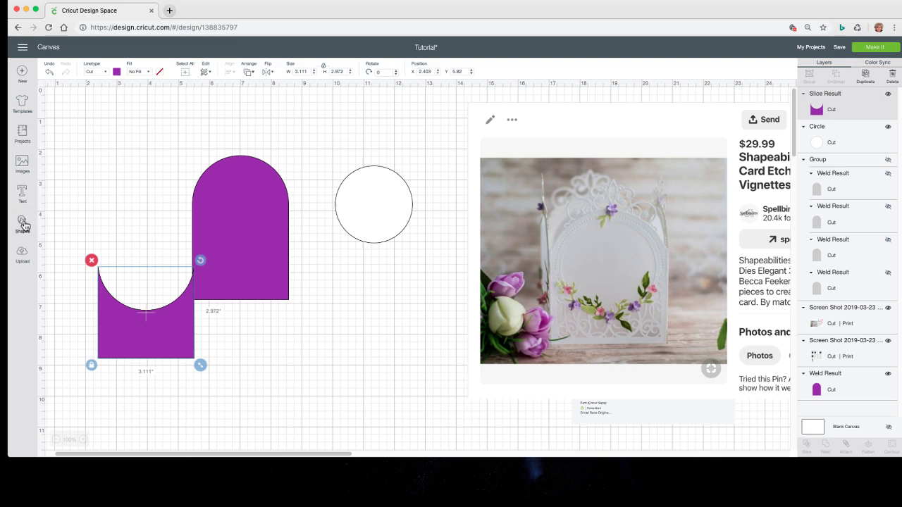
click(23, 224)
click(57, 164)
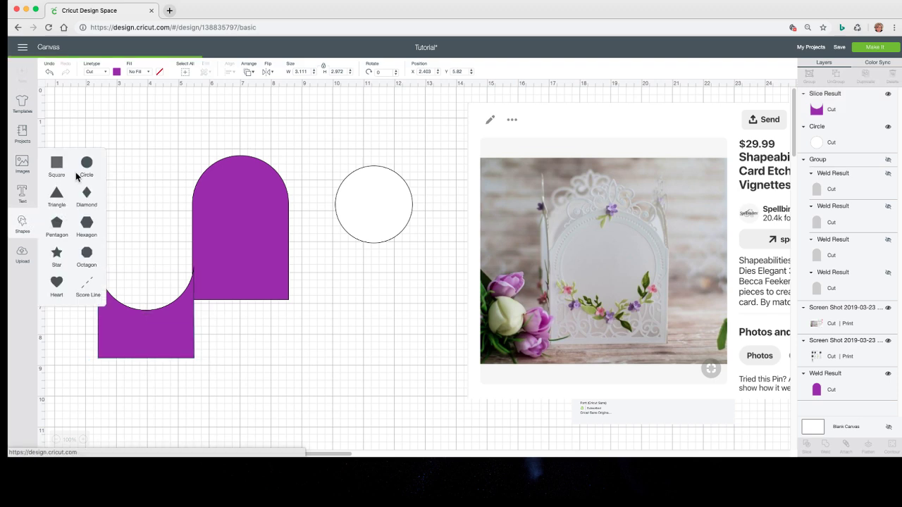
drag(150, 200, 159, 253)
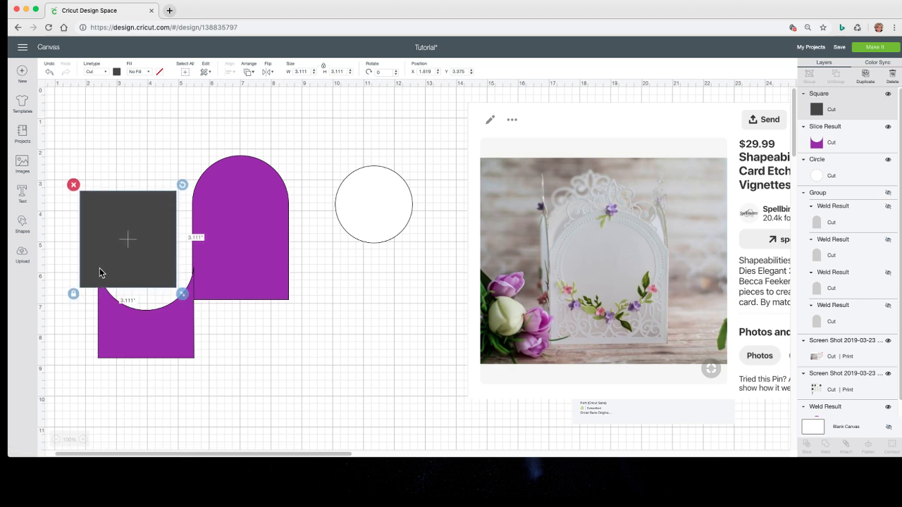
click(74, 294)
drag(182, 294, 222, 295)
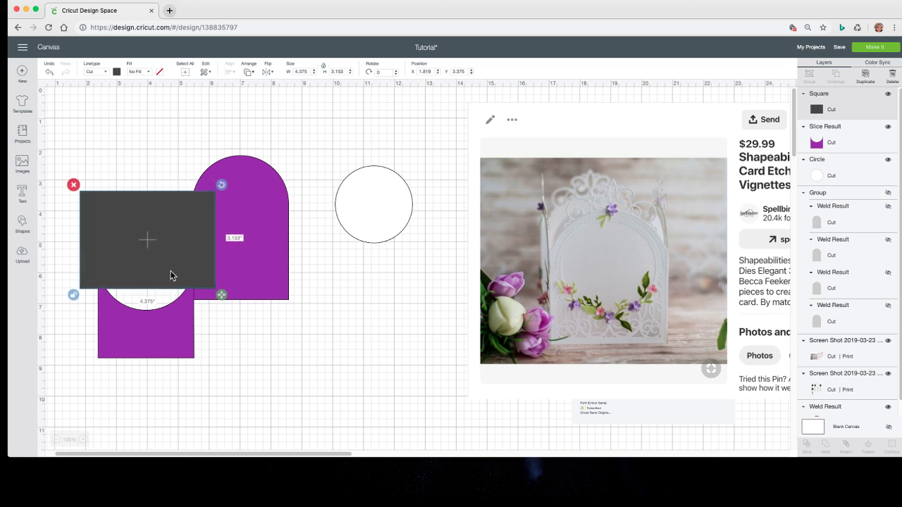
Lower the dark square slightly to about Y 3.5 over the base's pointed tips and slice it out of the base.
drag(170, 276, 170, 279)
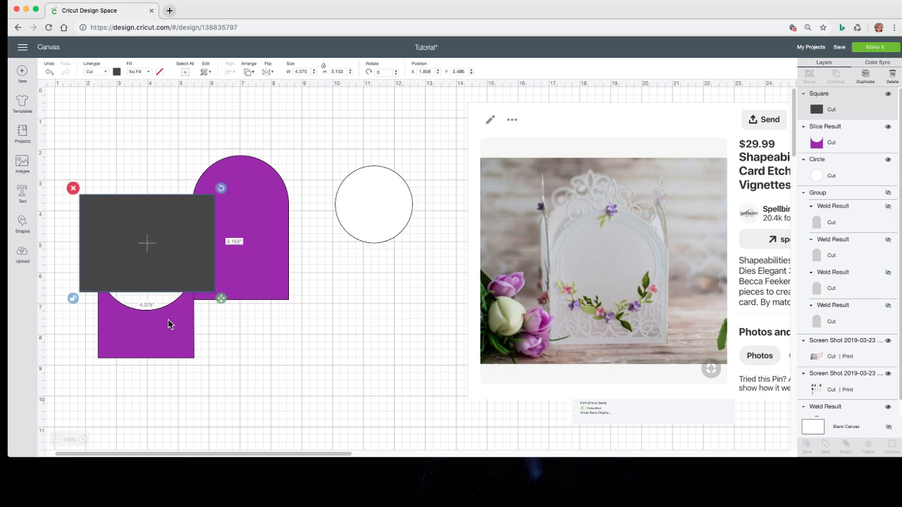
shift+click(156, 337)
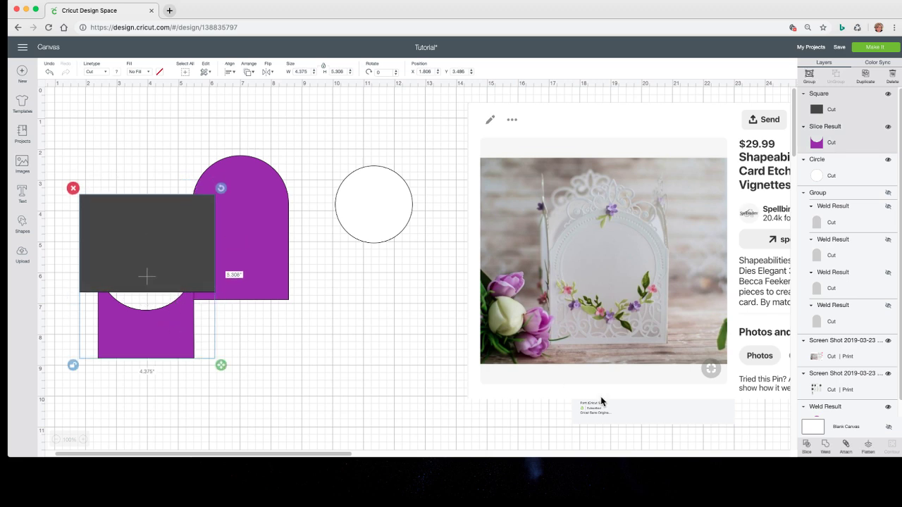
click(808, 447)
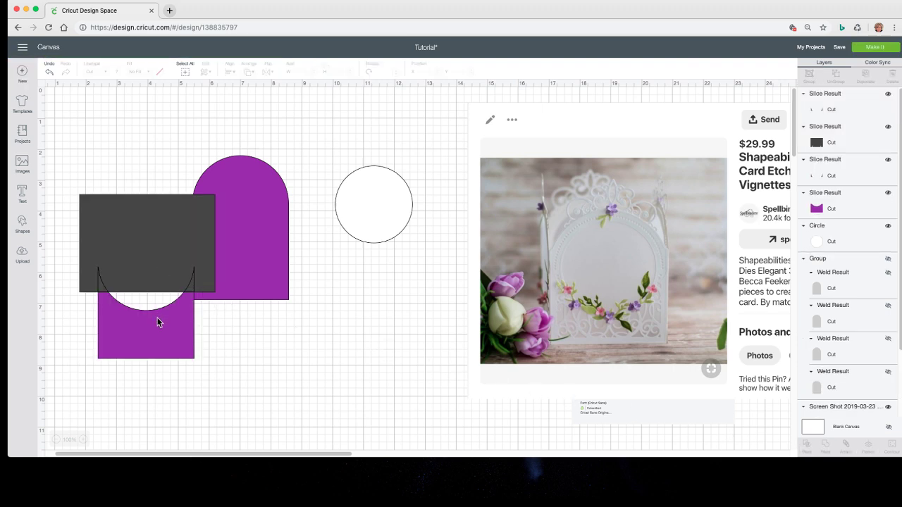
Move the trimmed purple base clear of the other shapes and delete the leftover square and corner slivers.
drag(159, 322, 287, 348)
click(134, 281)
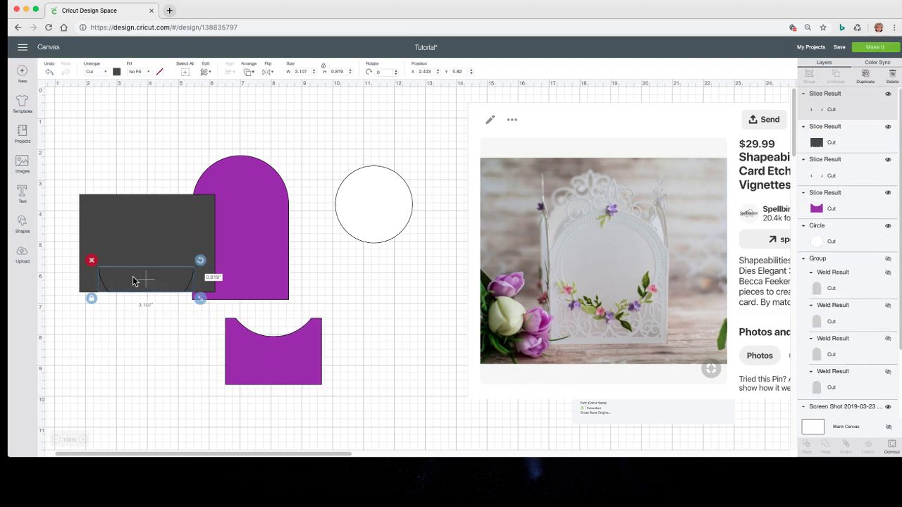
click(126, 272)
key(Delete)
click(119, 286)
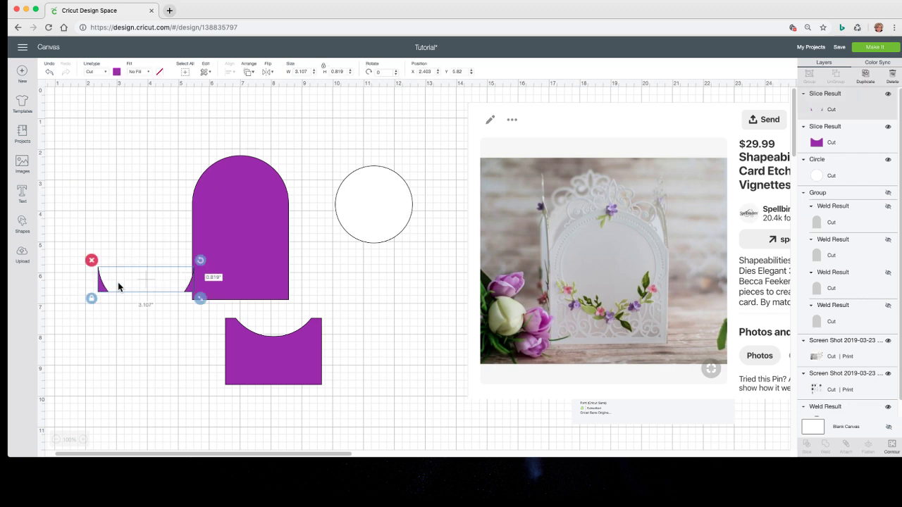
key(Delete)
Recolor the trimmed base white and move it over the lower part of the purple arch at about X 5.4, Y 4.9.
drag(294, 364, 303, 343)
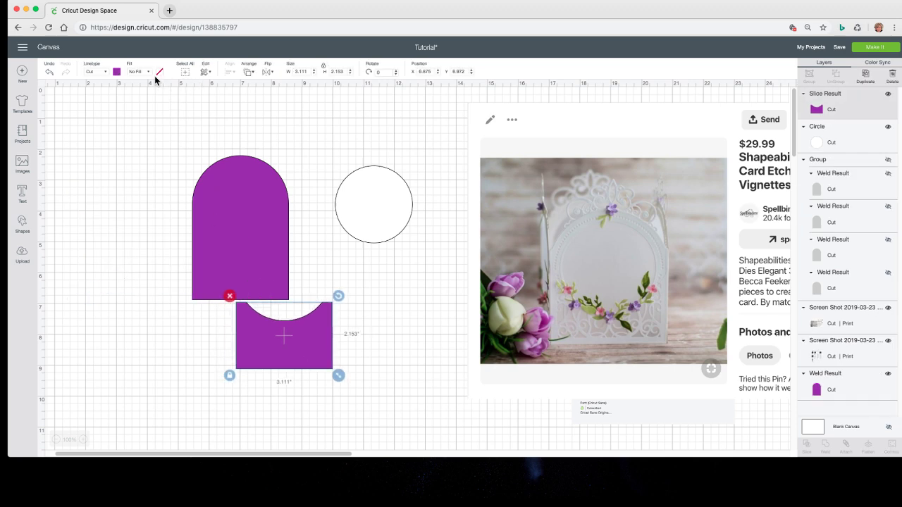
click(117, 71)
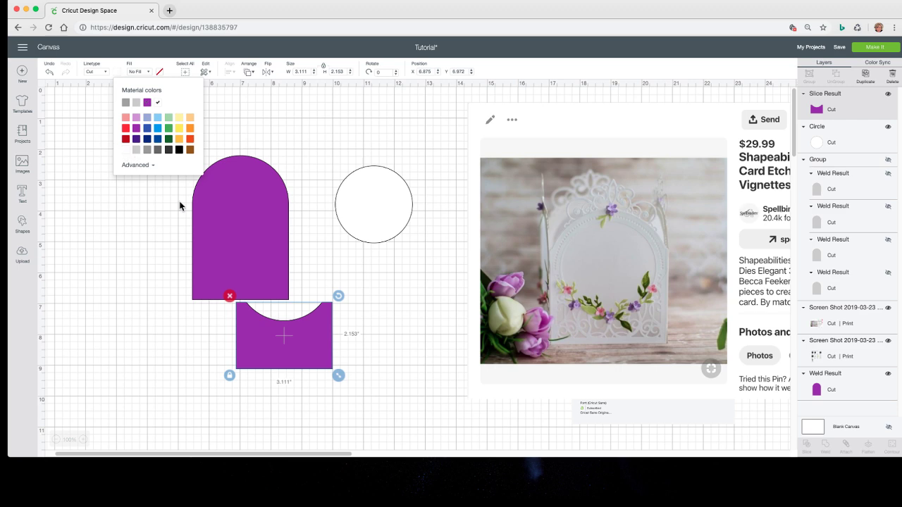
click(125, 149)
drag(293, 347, 249, 281)
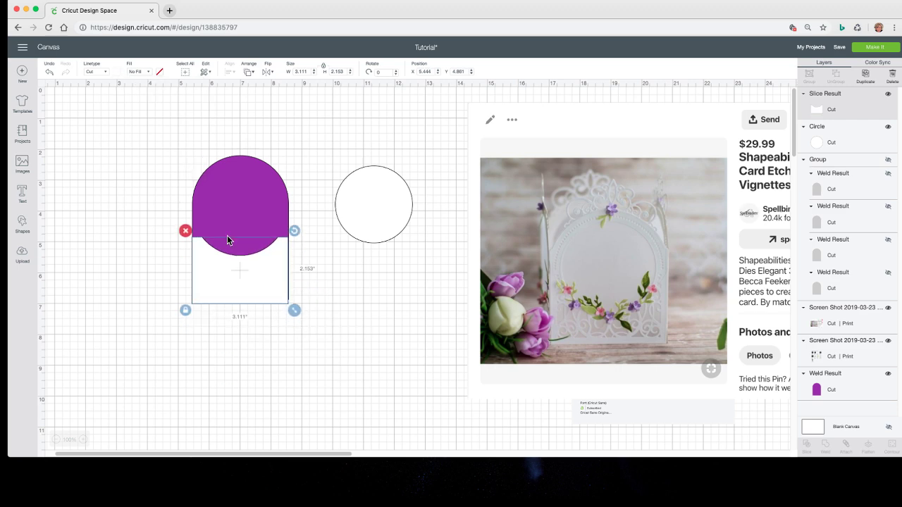
Set the white base's width to 2.5 inches and position it inside the arch at about X 5.8, Y 4.9.
drag(309, 71, 298, 69)
text(2.5)
key(Return)
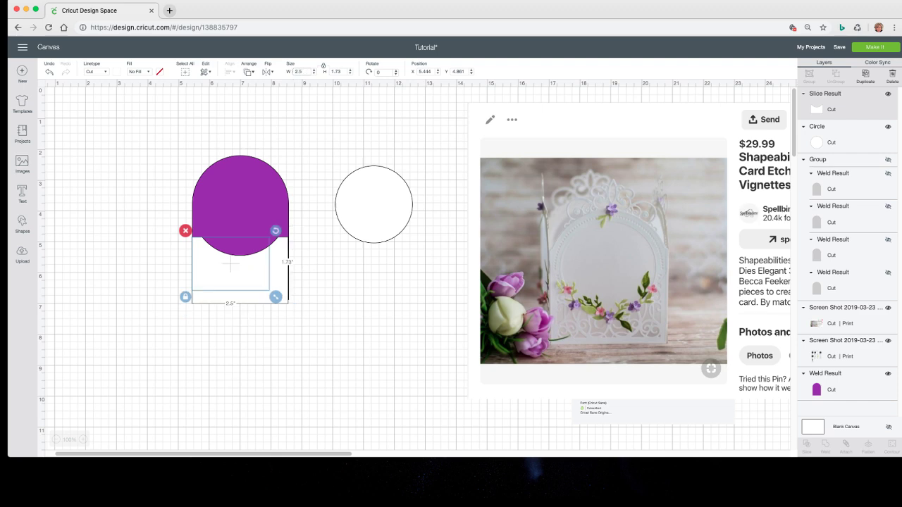
mouse_move(252, 282)
mouse_down()
mouse_move(393, 282)
mouse_move(423, 268)
mouse_move(317, 297)
mouse_move(255, 289)
mouse_up()
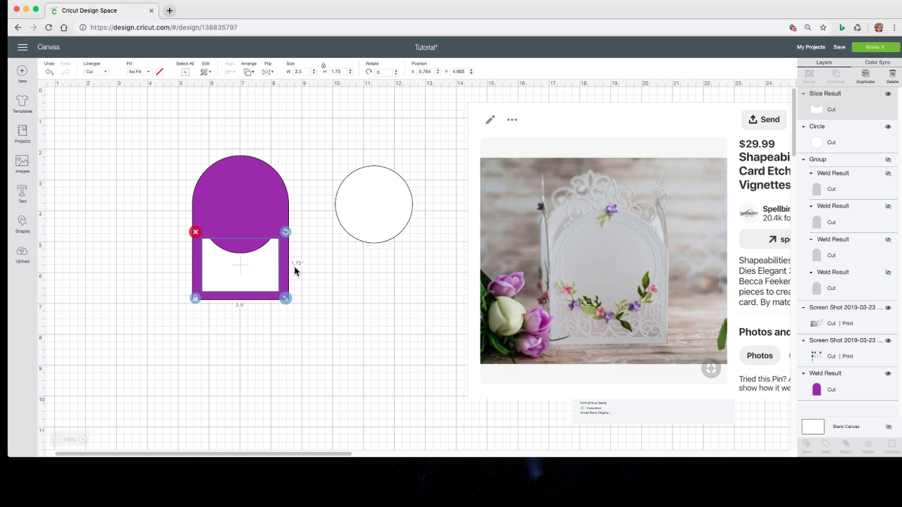
Place the white circle inside the arch's rounded top and fine-tune the white base to about X 5.78, Y 4.88.
drag(359, 219, 257, 222)
click(367, 238)
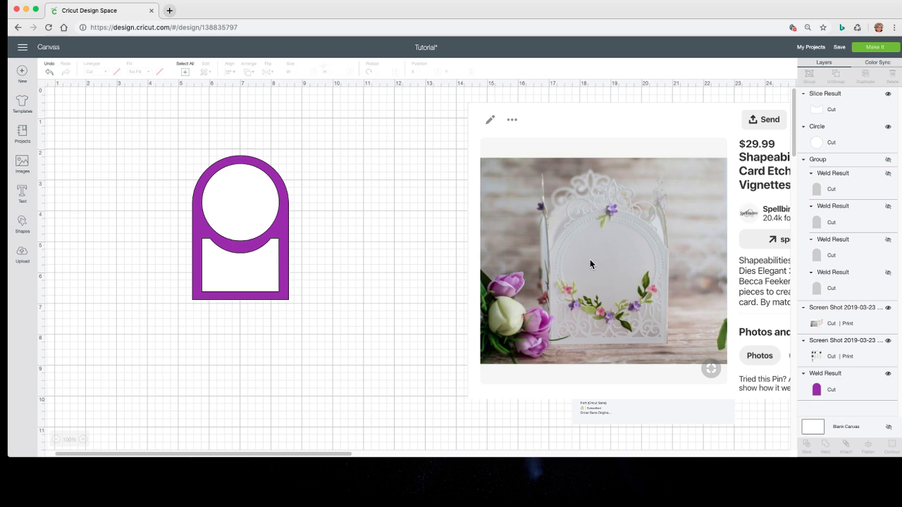
scroll(578, 268, right, 1)
drag(261, 268, 257, 273)
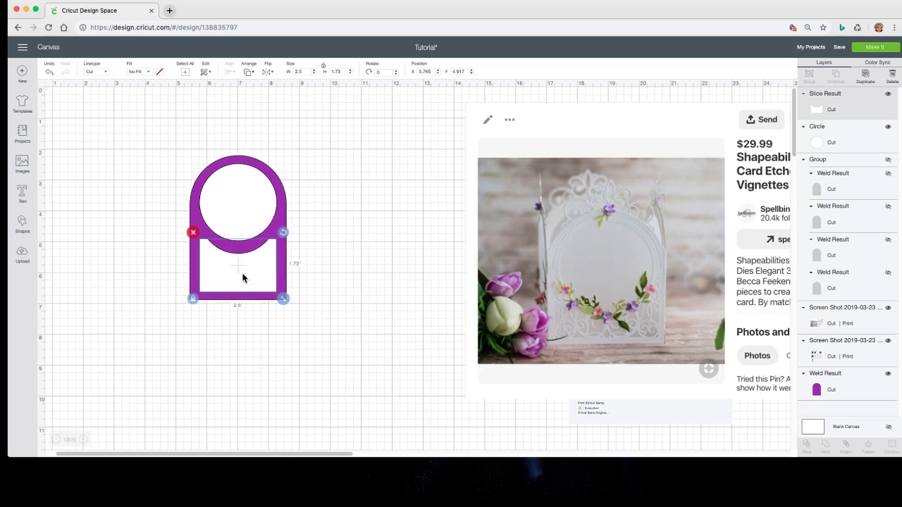
scroll(243, 279, left, 1)
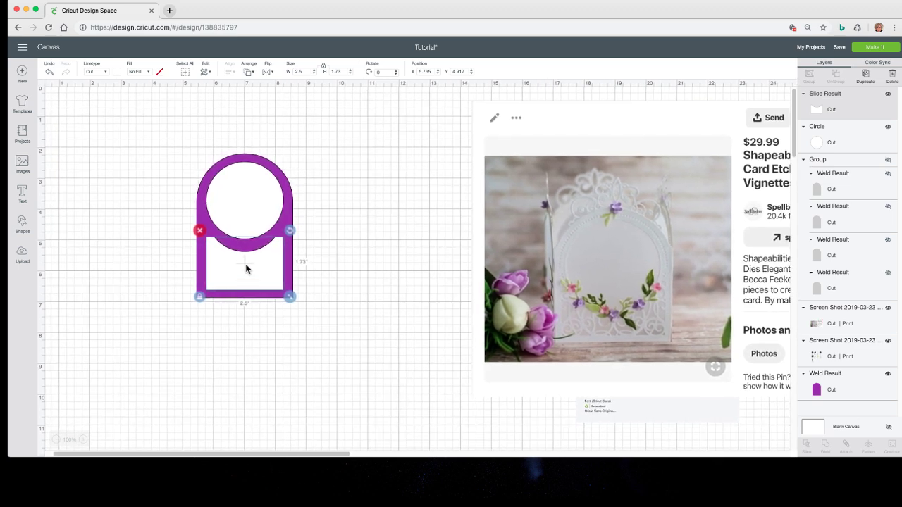
scroll(256, 227, left, 1)
scroll(255, 234, down, 1)
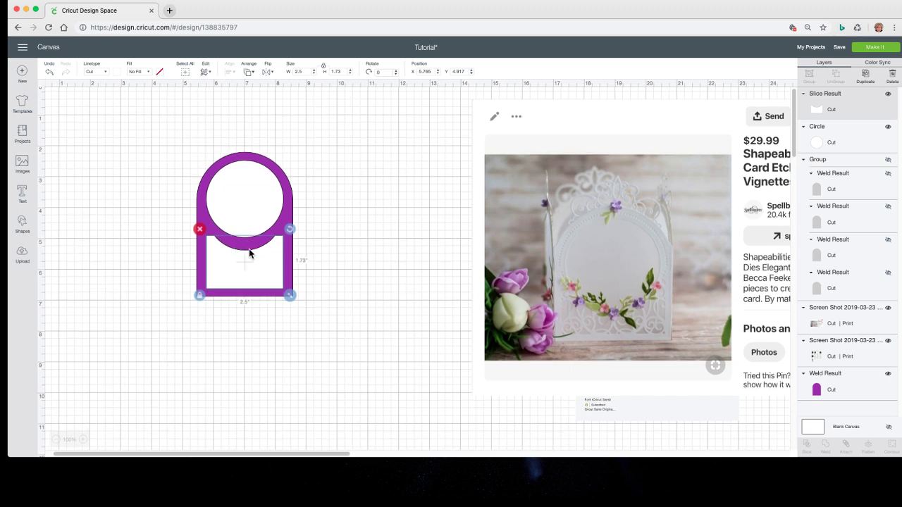
scroll(251, 244, up, 1)
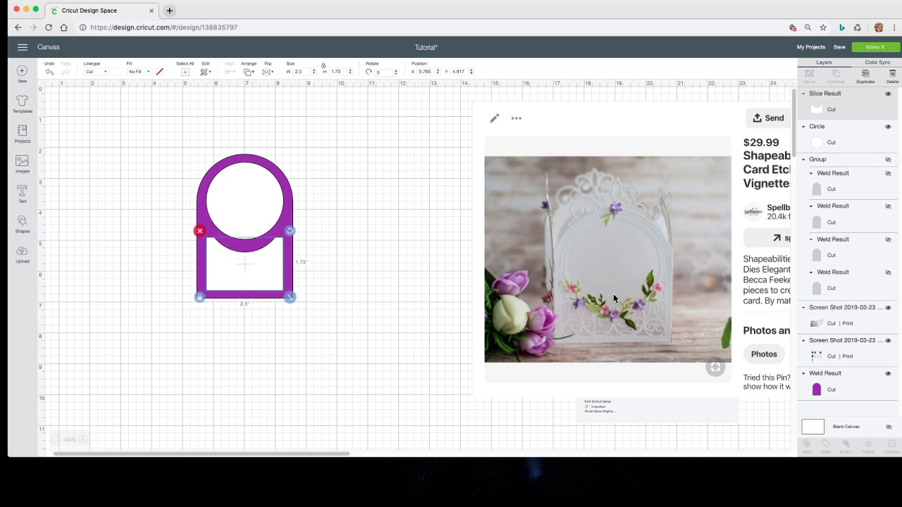
scroll(613, 299, down, 1)
scroll(245, 265, right, 2)
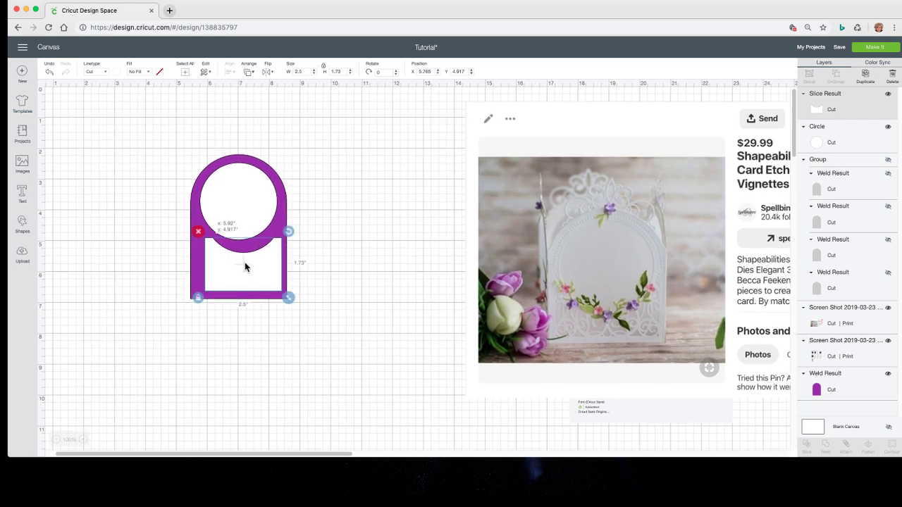
scroll(241, 266, down, 1)
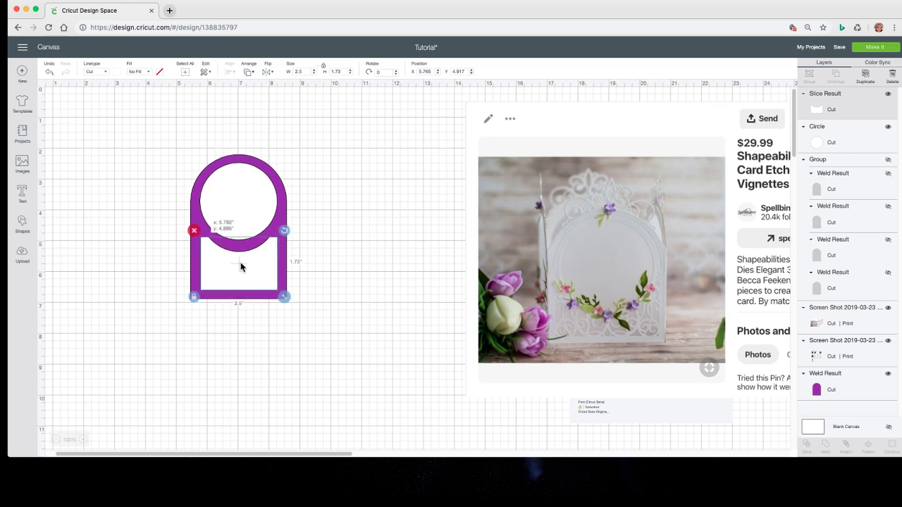
scroll(364, 266, down, 1)
click(374, 263)
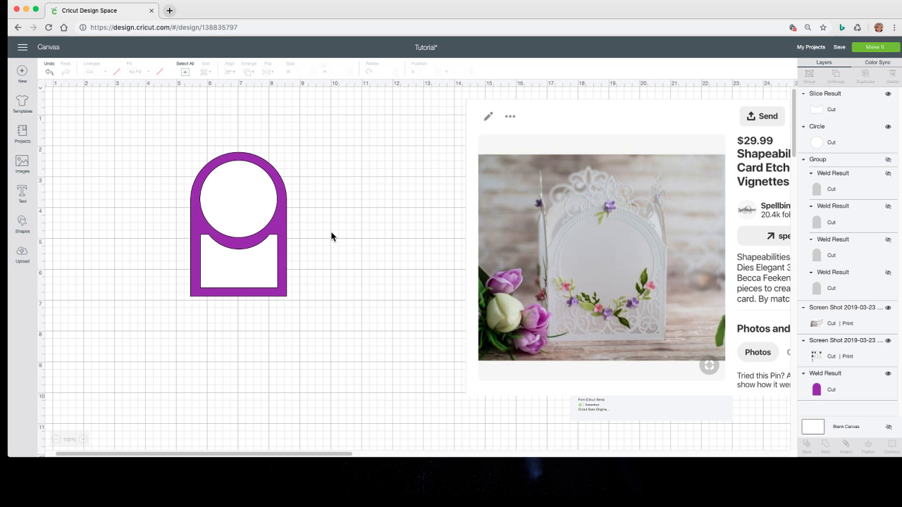
Duplicate the arch together with its circle and white base, and set the copy aside over the reference photo.
click(248, 206)
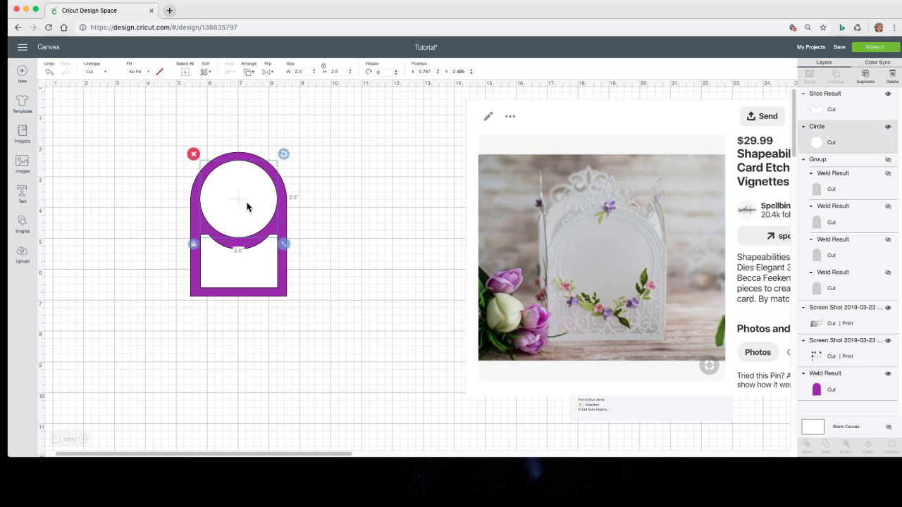
drag(257, 124, 339, 308)
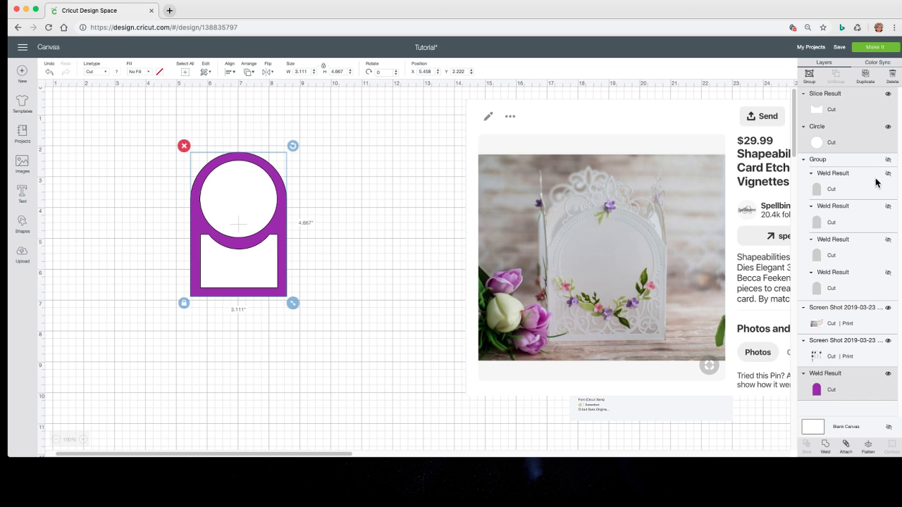
click(866, 82)
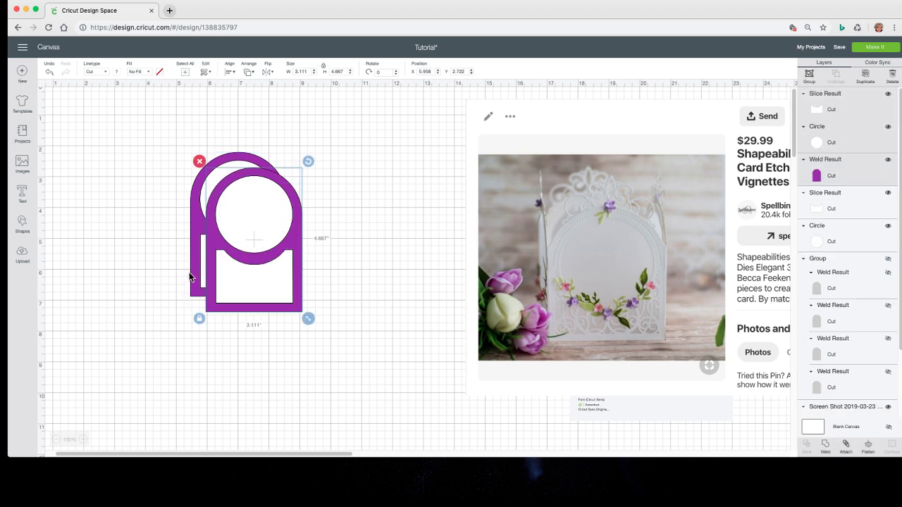
drag(256, 264, 486, 231)
click(324, 229)
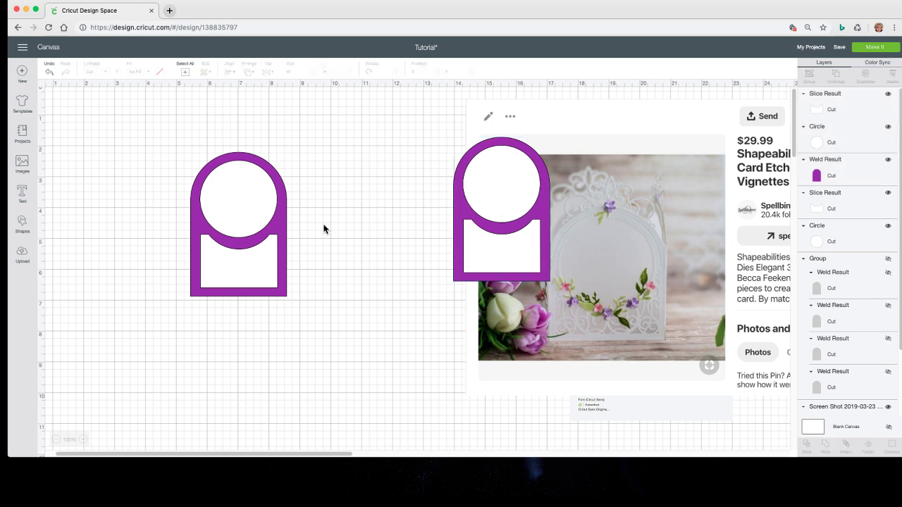
Select the original arch and its circle together and center them horizontally.
click(224, 195)
drag(127, 116, 305, 196)
click(231, 71)
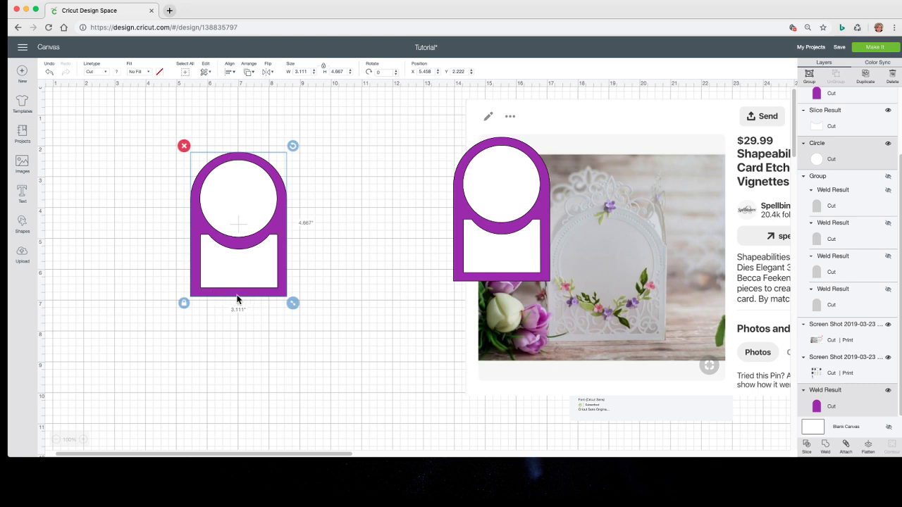
click(375, 298)
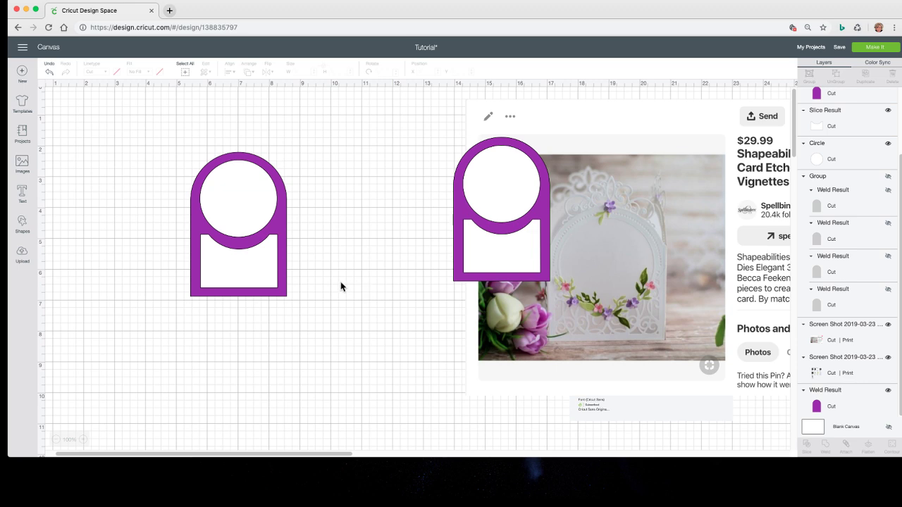
Weld the original arch's white circle and white base into one shape.
drag(340, 302, 196, 149)
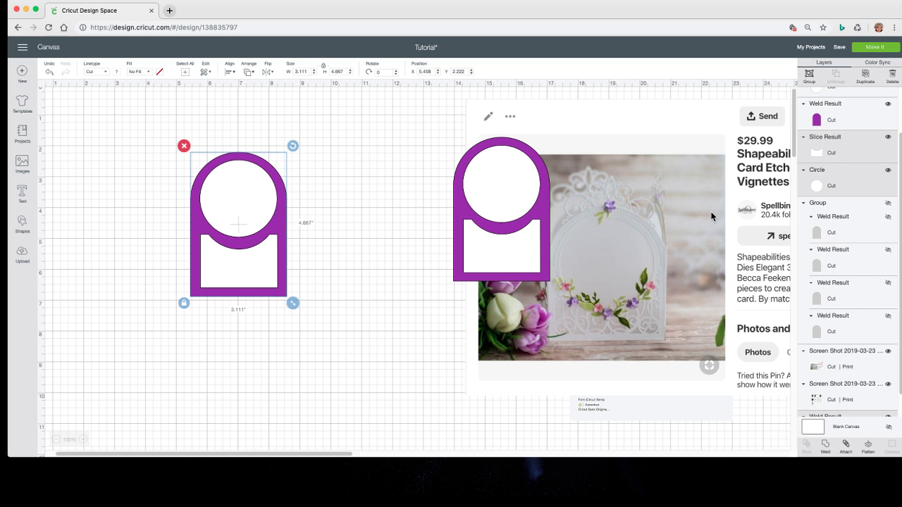
click(337, 292)
click(255, 261)
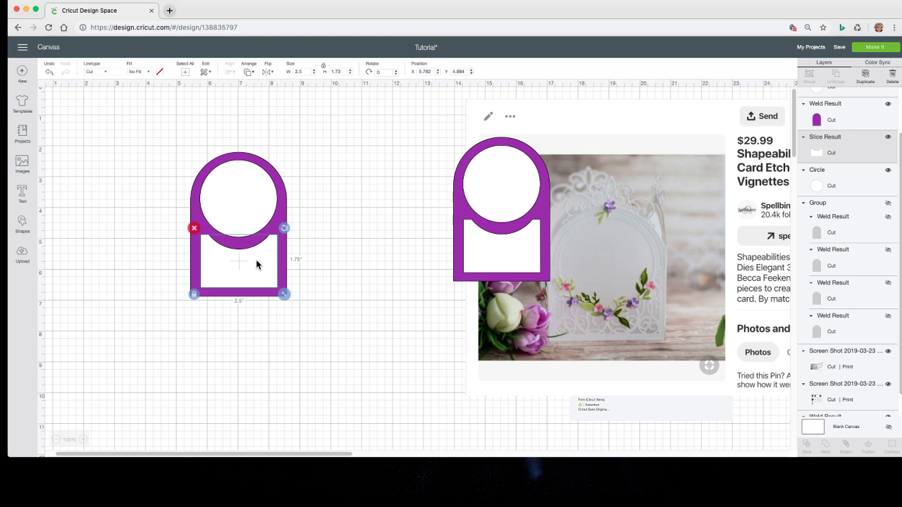
shift+click(228, 196)
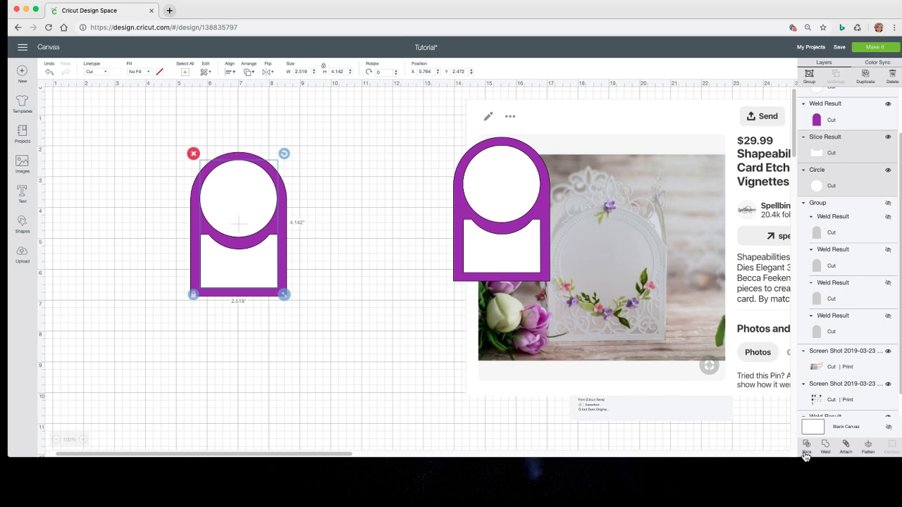
click(826, 445)
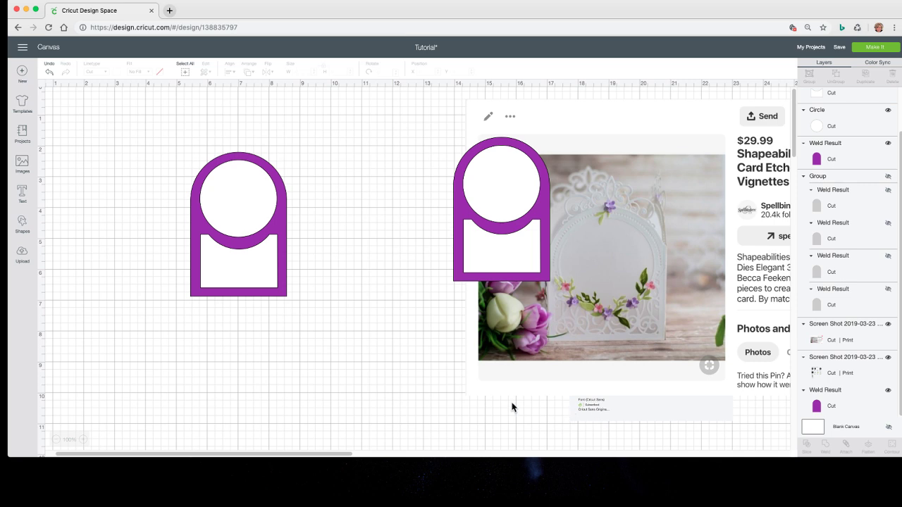
Select the welded white shape with the purple arch and center them on each other both ways.
mouse_move(236, 217)
mouse_down()
mouse_move(363, 234)
mouse_move(238, 211)
mouse_move(250, 220)
mouse_up()
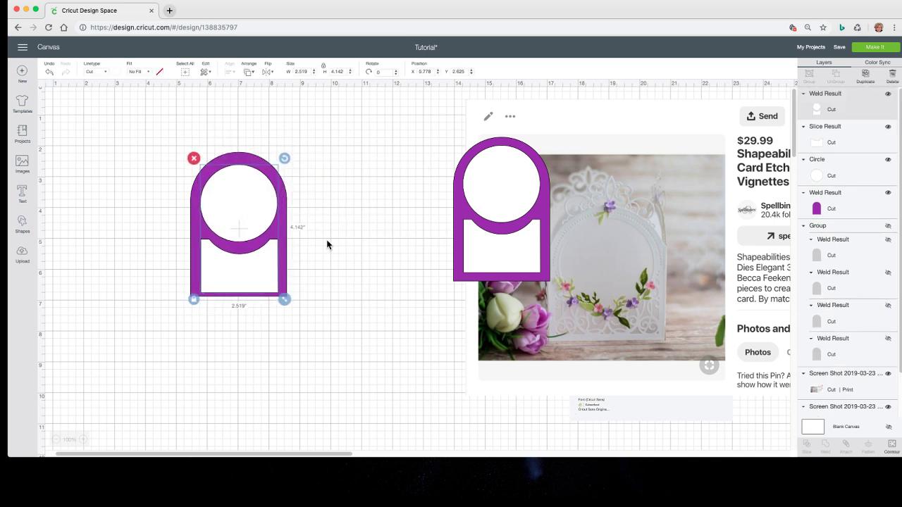
drag(353, 297, 286, 155)
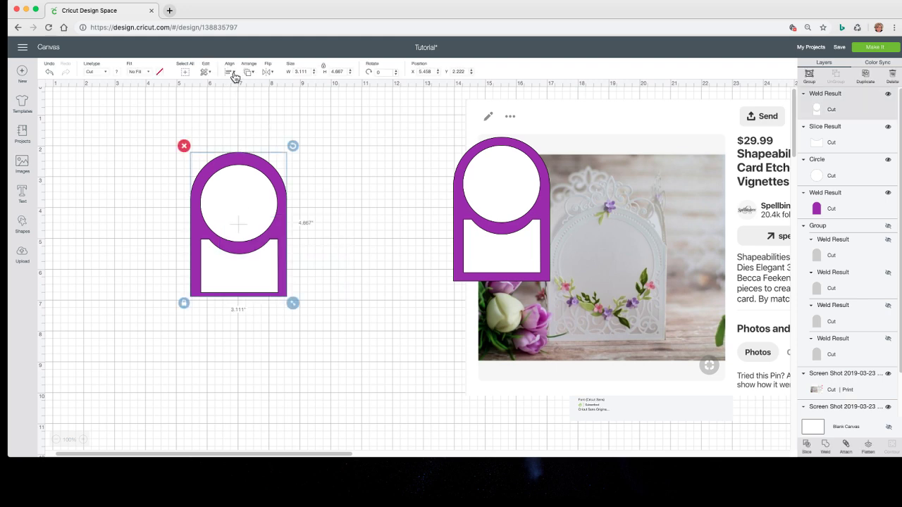
click(230, 71)
click(252, 171)
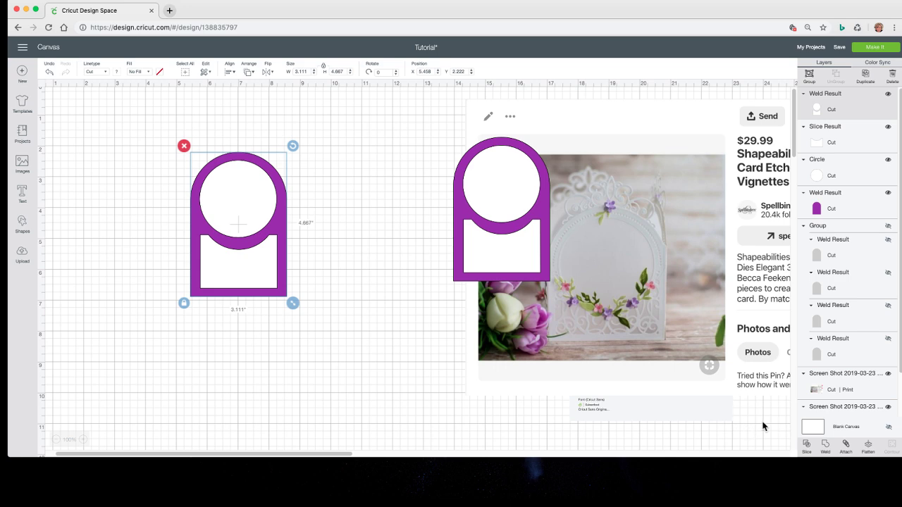
Slice the welded shape out of the purple arch, move the resulting frame aside and delete both leftover cutout pieces.
click(806, 446)
drag(284, 244, 189, 228)
click(237, 177)
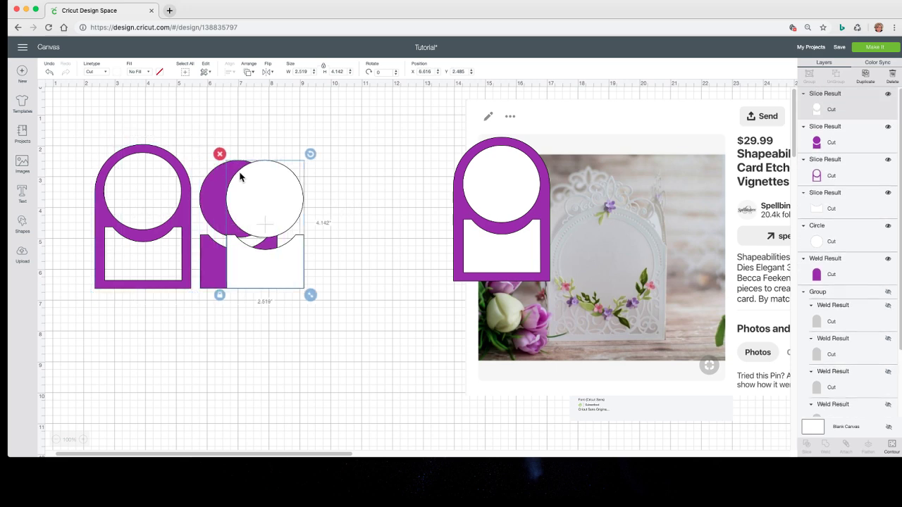
click(217, 151)
click(225, 180)
click(195, 156)
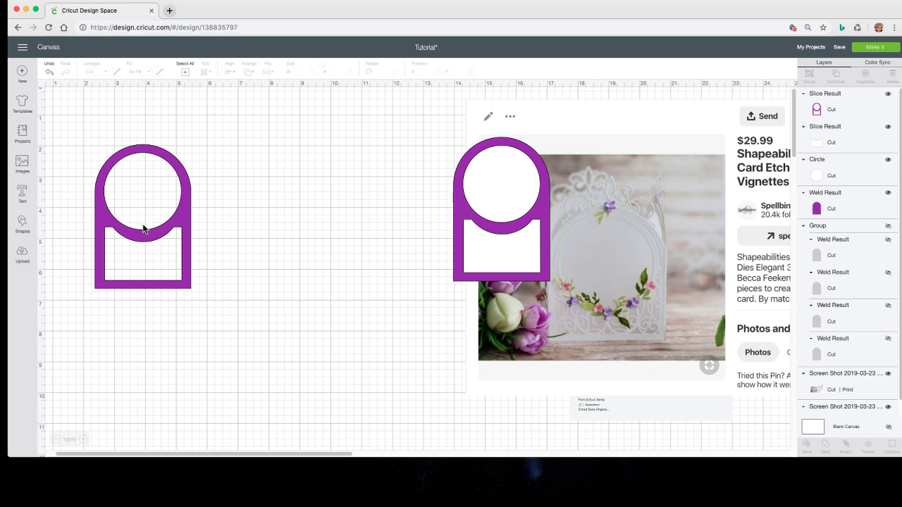
Move the sliced frame to about X 4.7, Y 1.9 and shift the arch copy's white base to about X 14.3, Y 4.3.
drag(143, 229, 256, 239)
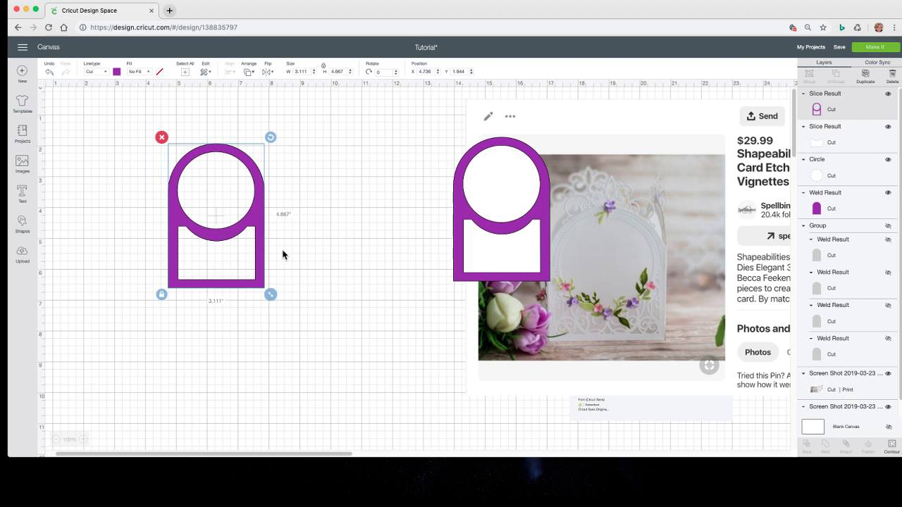
mouse_move(496, 253)
mouse_down()
mouse_move(472, 250)
mouse_move(497, 255)
mouse_up()
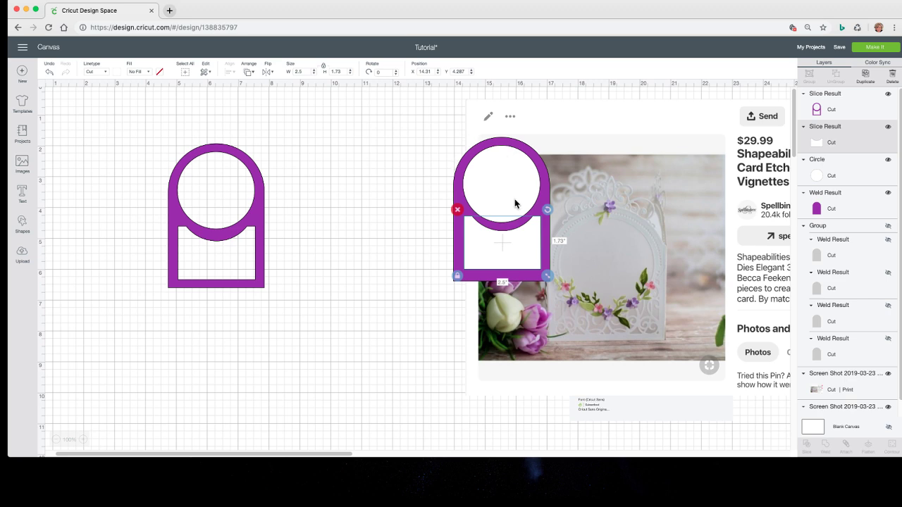
Group and hide the arch copy with its white circle and base, and shift the reference screenshot to about X 13.5, Y 0.4.
click(319, 221)
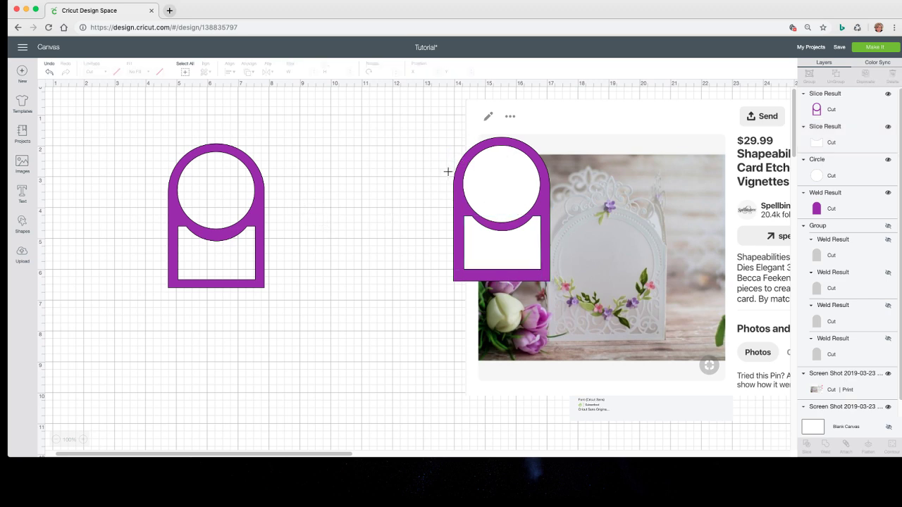
click(497, 209)
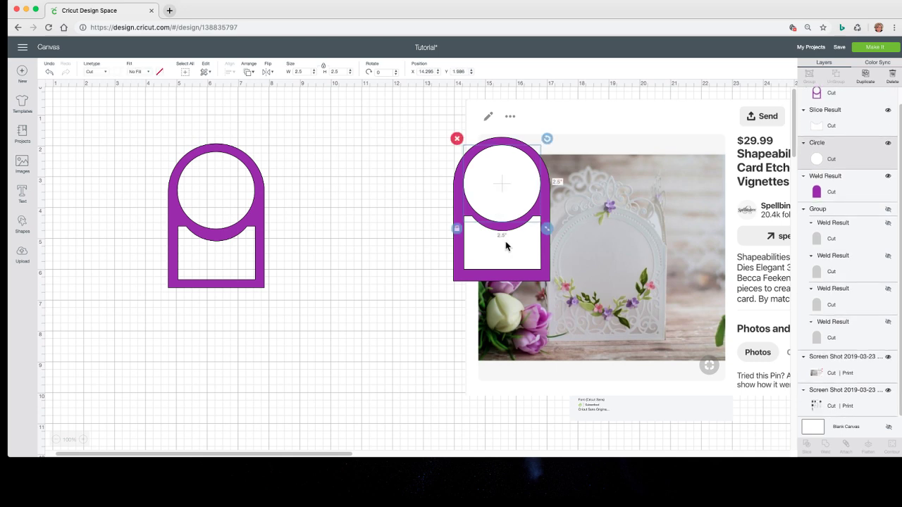
shift+click(456, 240)
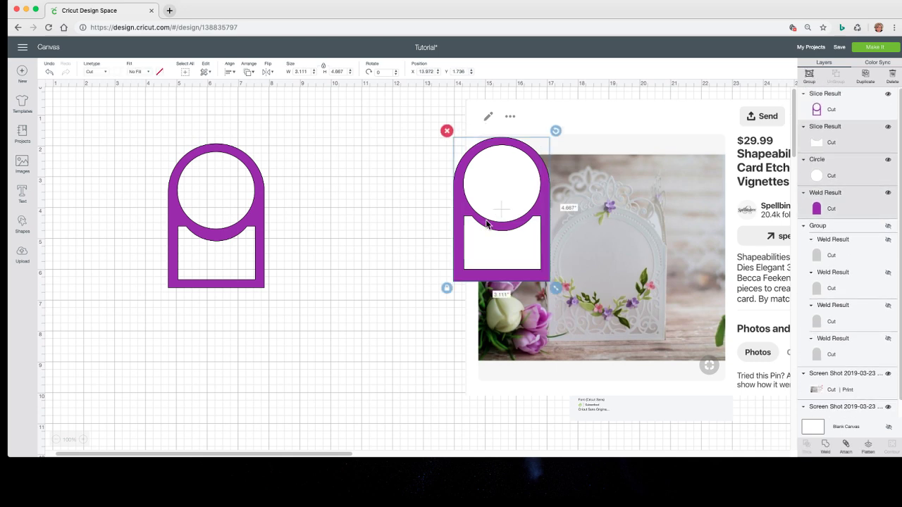
click(810, 78)
click(887, 97)
drag(562, 186, 536, 184)
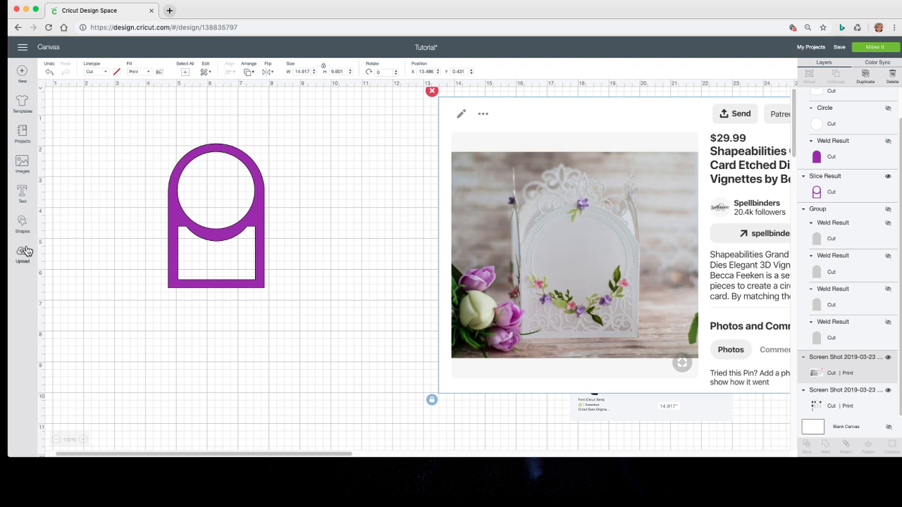
click(23, 224)
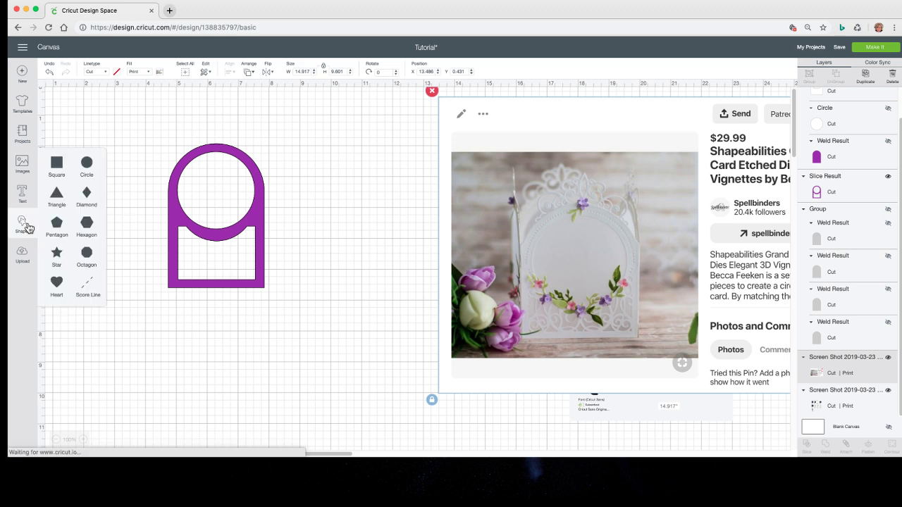
click(88, 284)
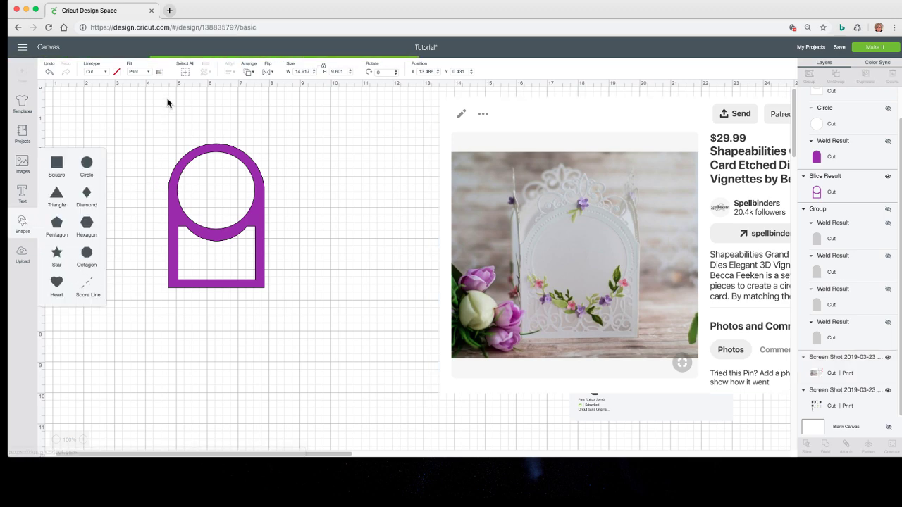
click(105, 74)
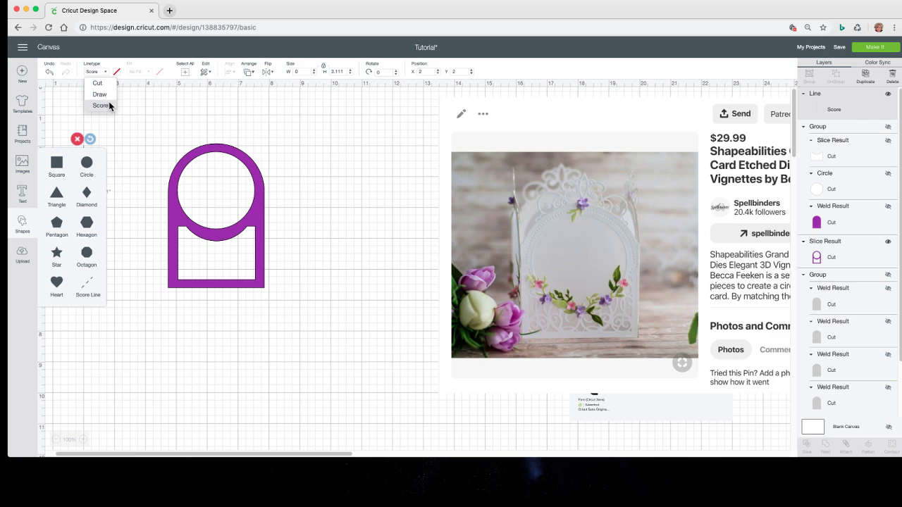
click(335, 182)
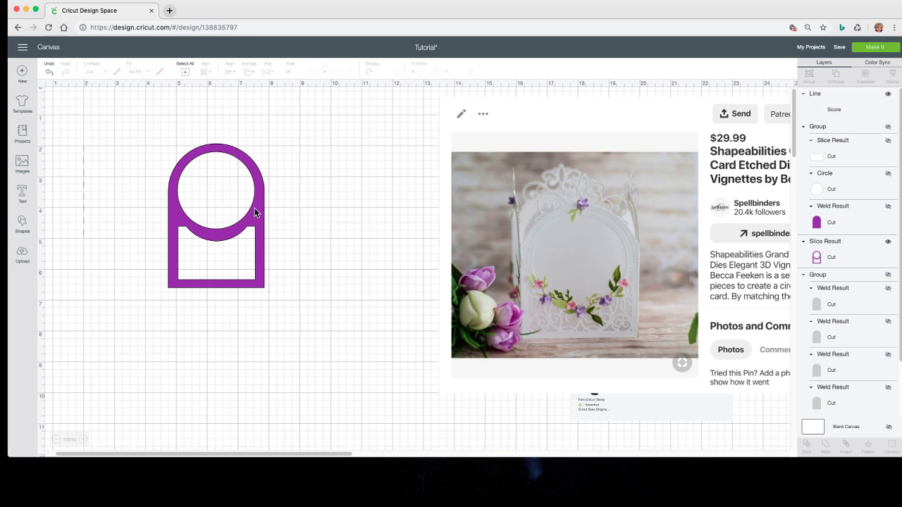
click(83, 183)
key(Delete)
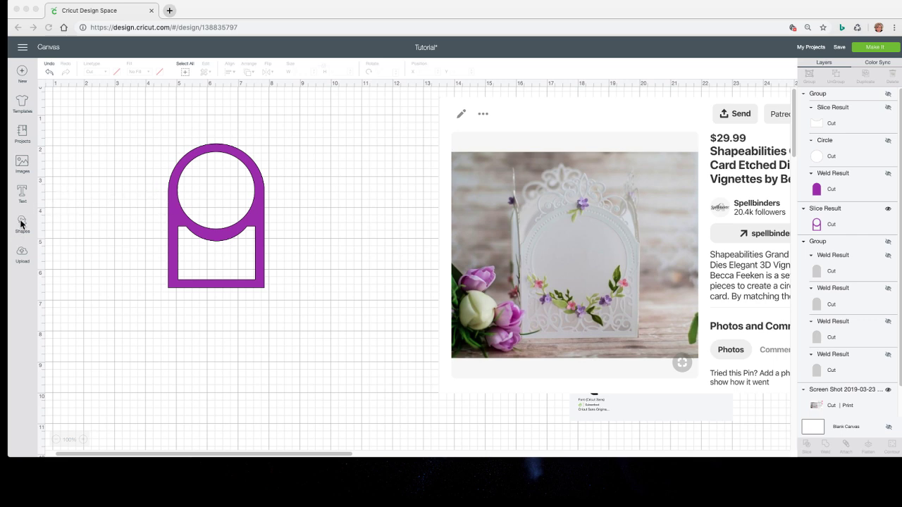
Add a text object below the purple frame made of a long row of periods.
click(22, 198)
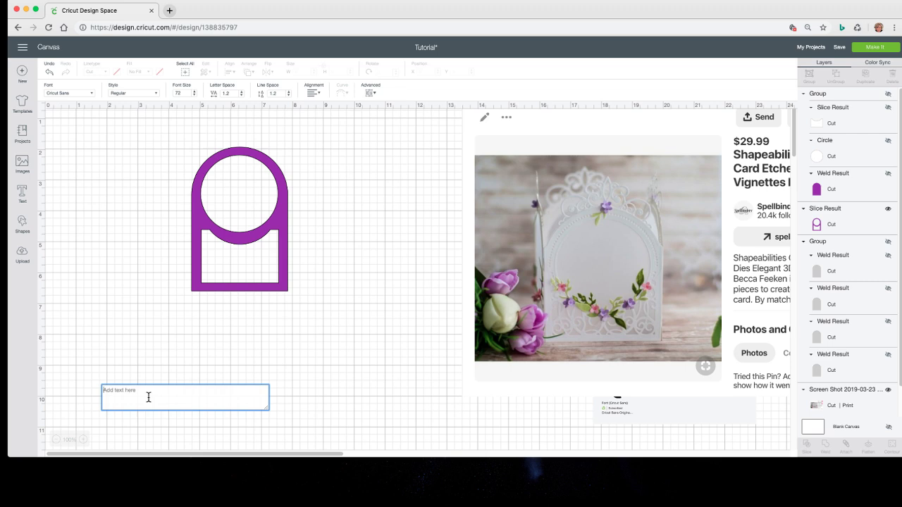
text(H)
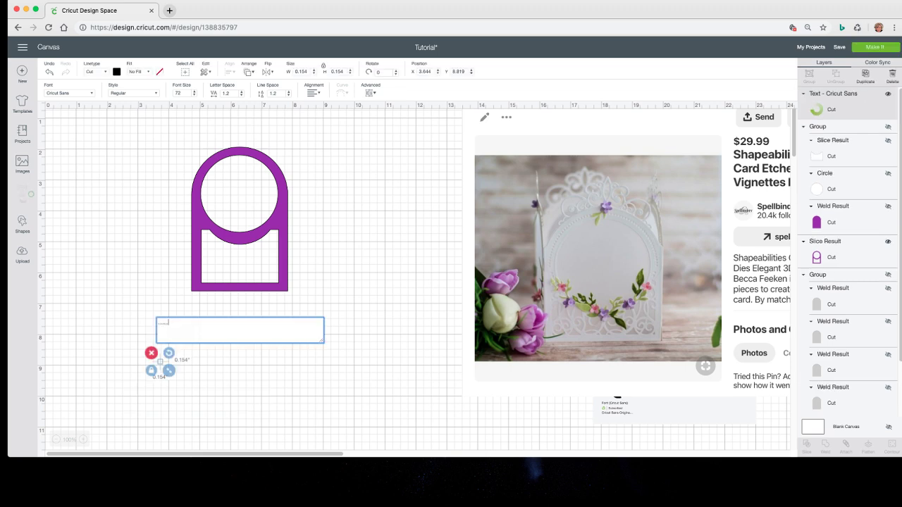
text(appy Birthday)
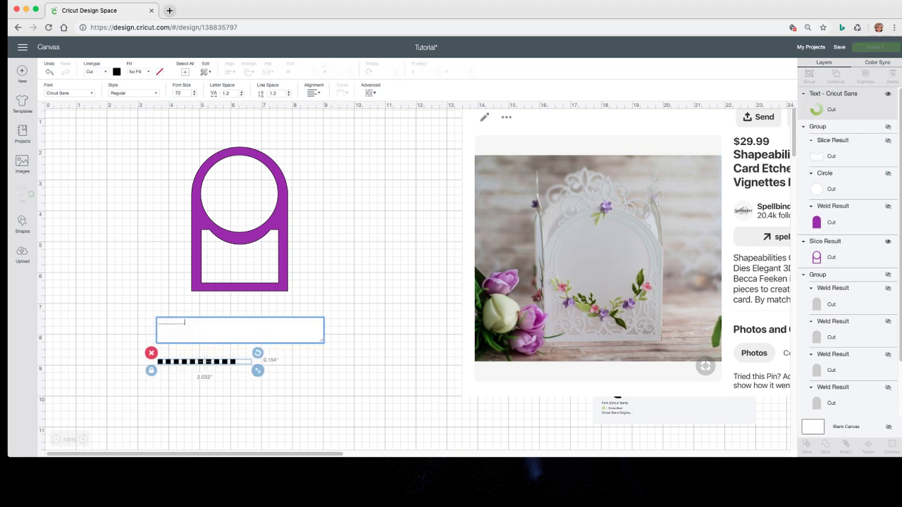
text( to you)
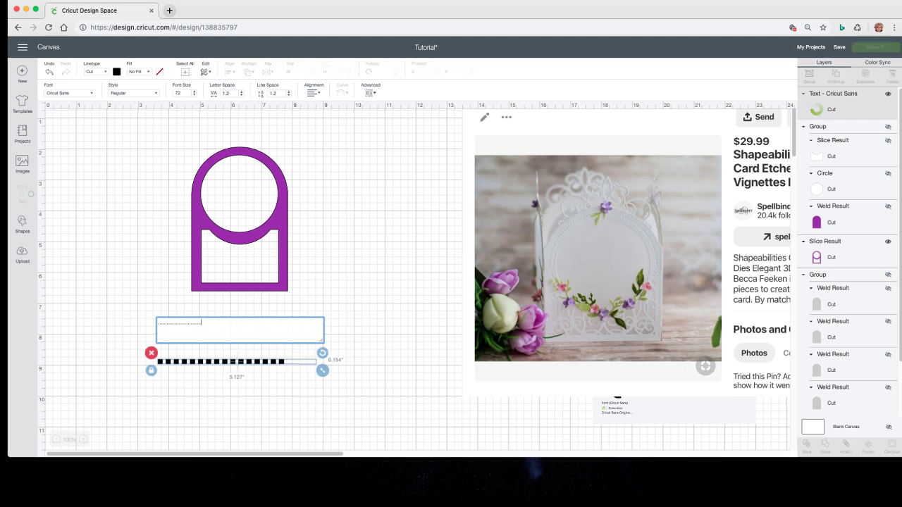
text(, happy bi)
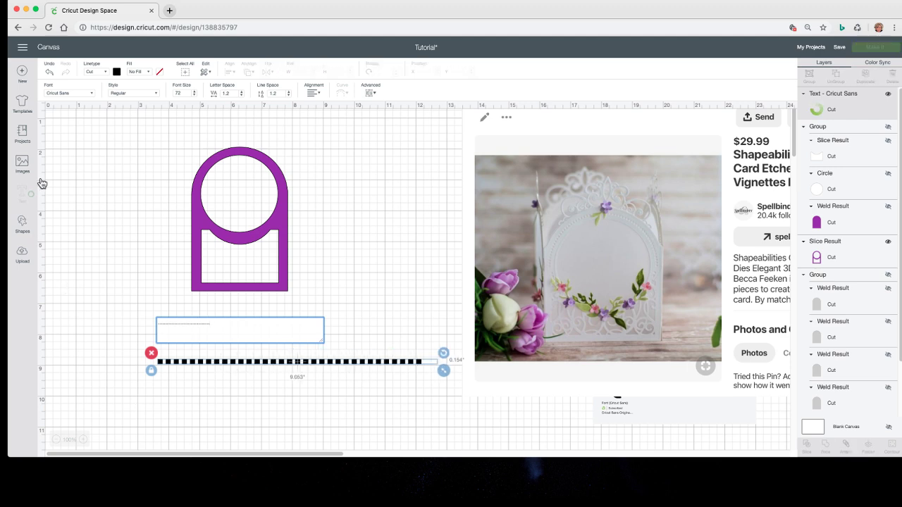
Change the font of the row of periods to Aaron Script so the marks are round dots.
click(86, 93)
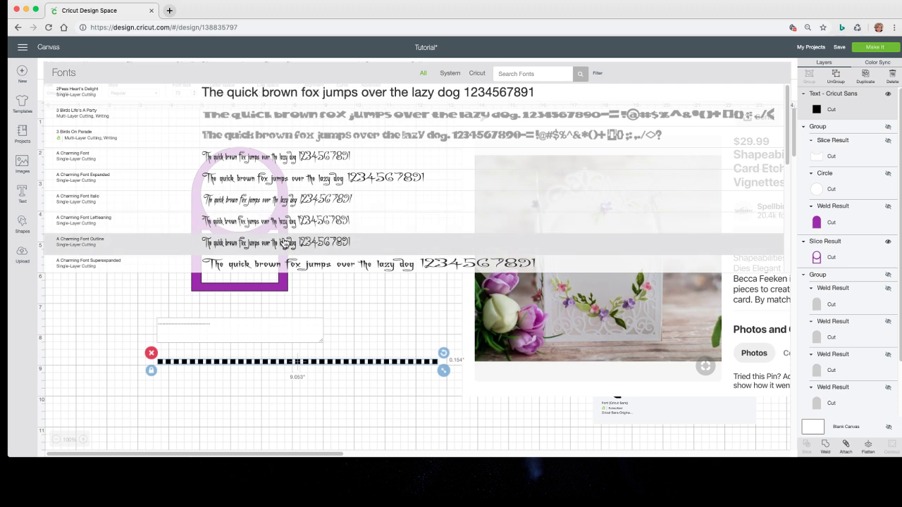
scroll(289, 245, down, 8)
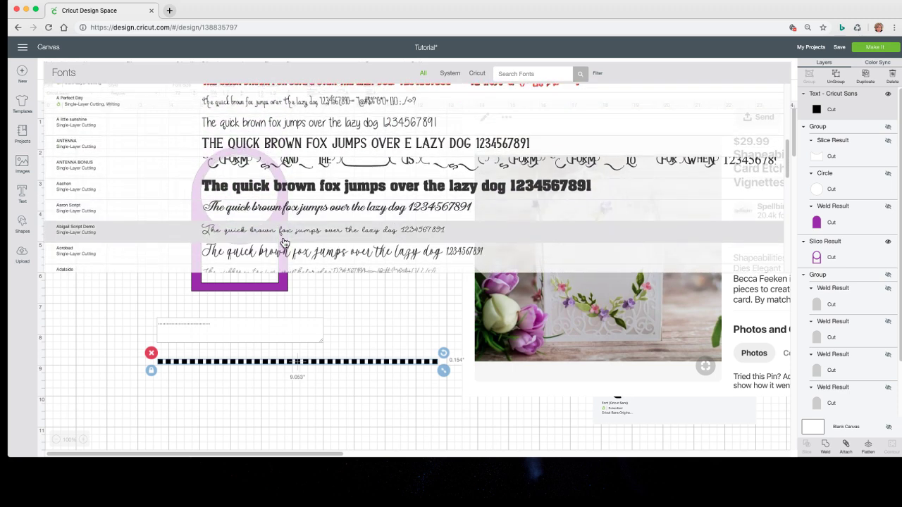
scroll(284, 244, down, 1)
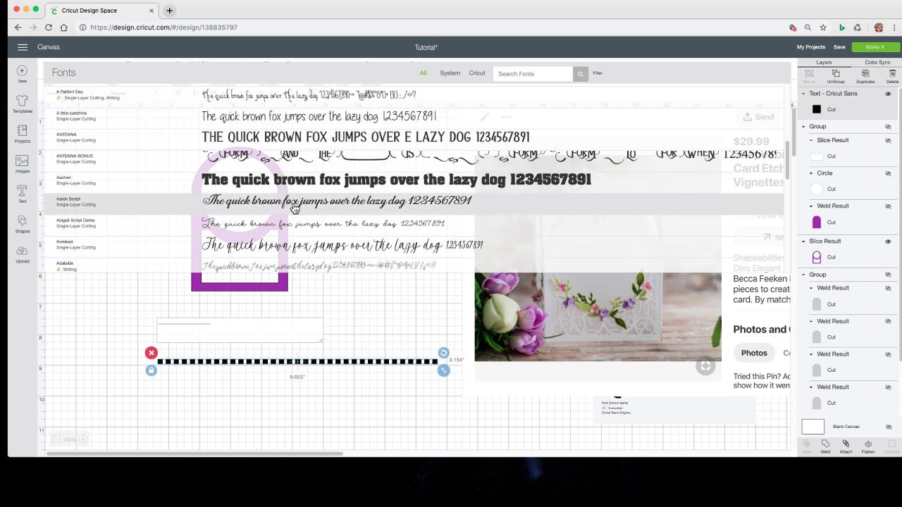
click(295, 208)
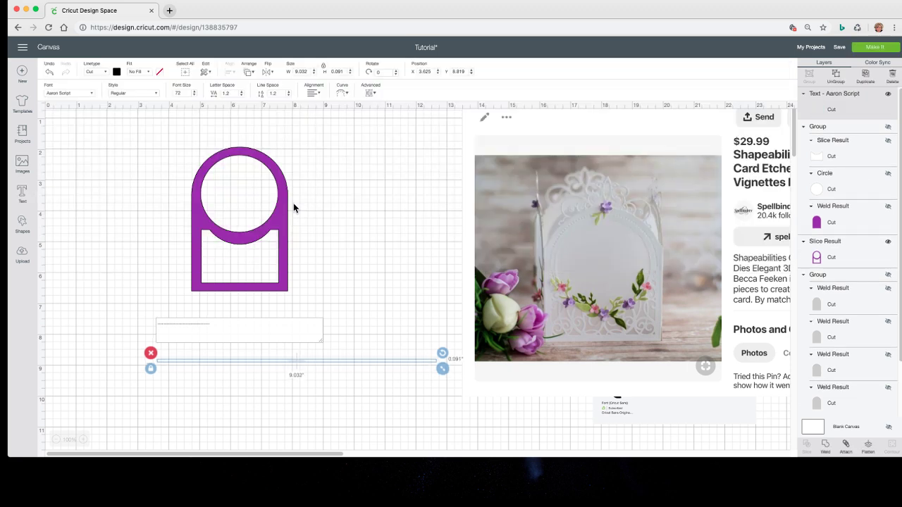
click(347, 368)
click(388, 360)
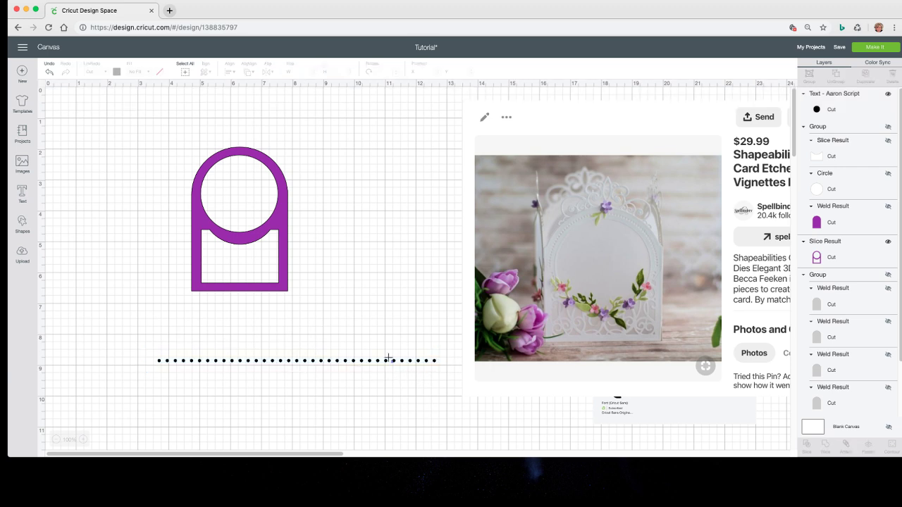
Curve the row of dots into an arc with a diameter of about 6.28.
click(384, 360)
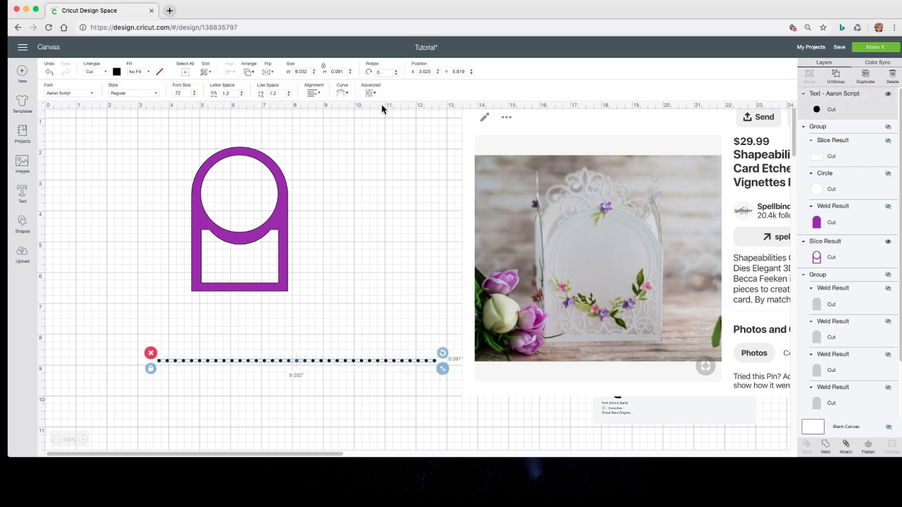
click(343, 92)
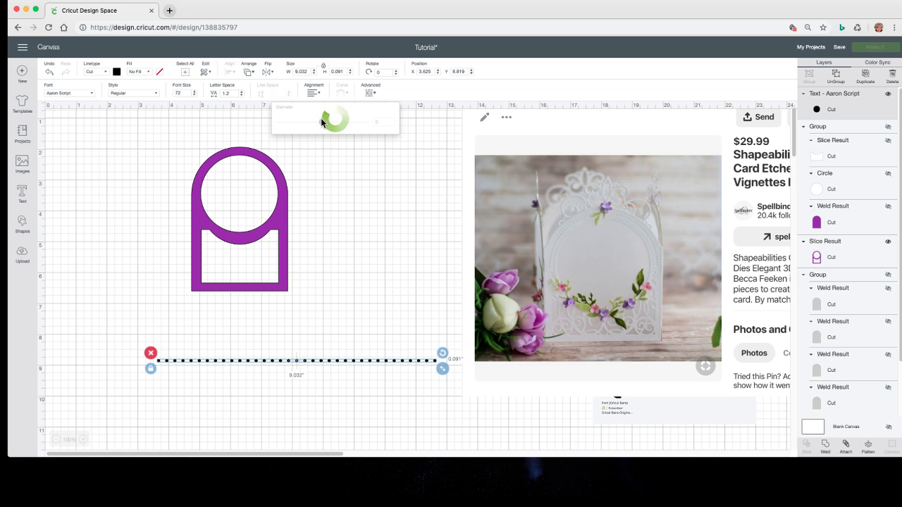
drag(322, 122, 356, 146)
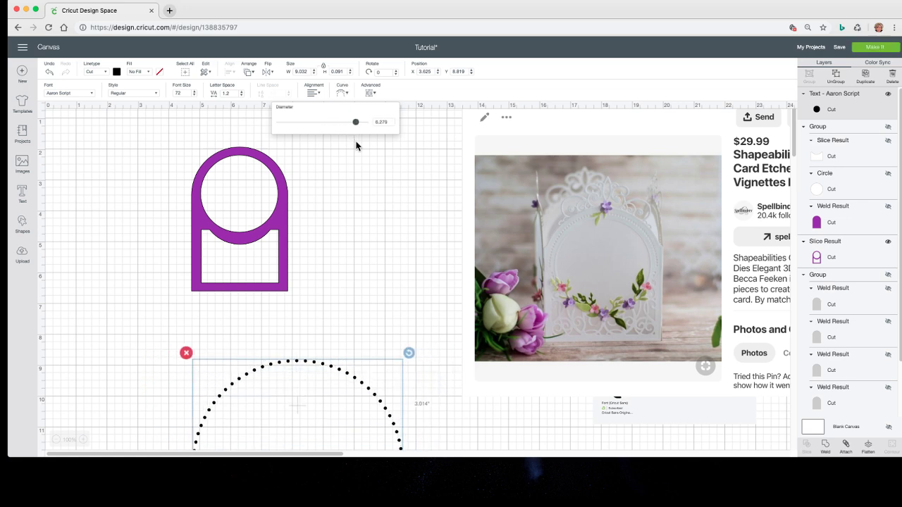
Move the dotted arc up over the top of the purple frame, to about X 3.27, Y 1.18.
click(287, 364)
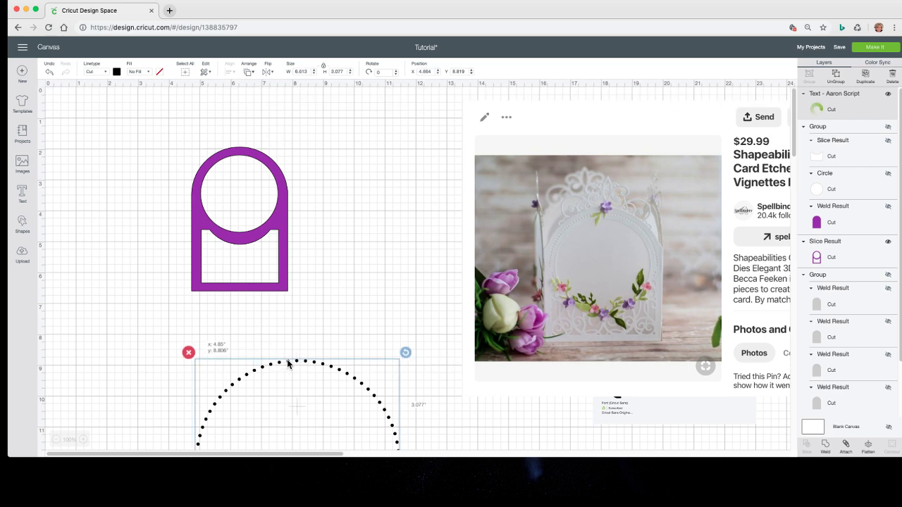
drag(288, 364, 289, 264)
click(302, 350)
click(419, 417)
click(399, 429)
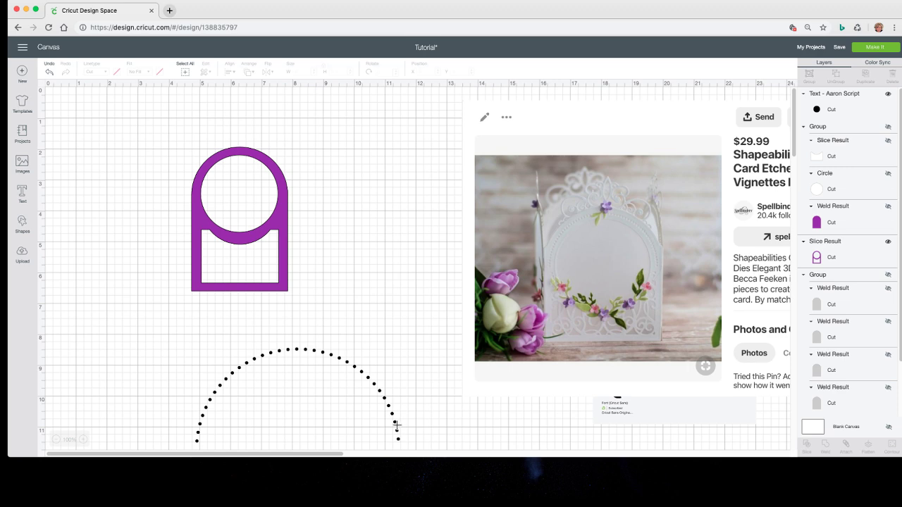
click(388, 417)
click(389, 413)
click(398, 429)
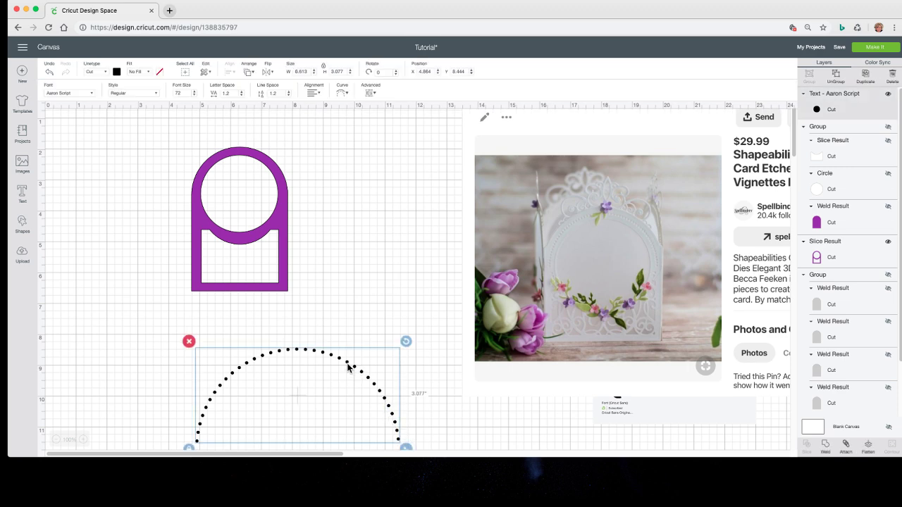
drag(347, 365, 298, 141)
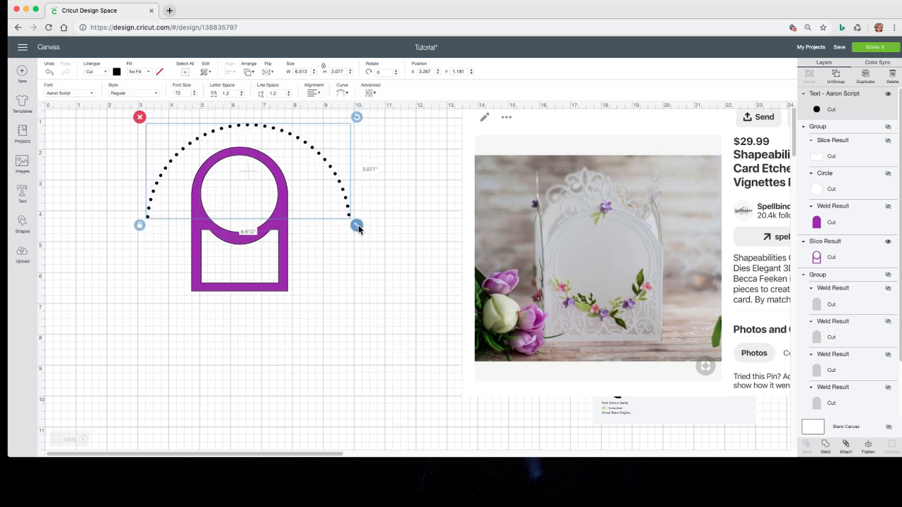
Scale the dotted arc down proportionally and set its width to 2.75.
drag(358, 227, 252, 176)
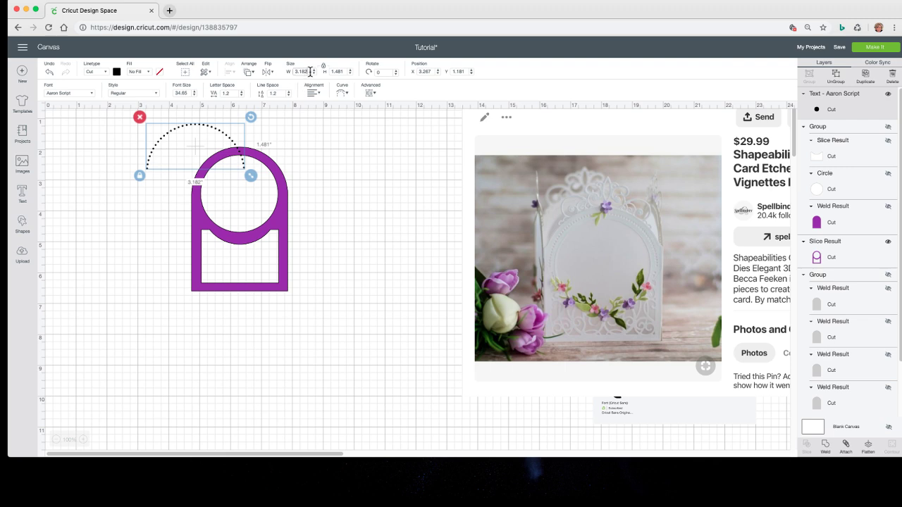
drag(310, 71, 285, 74)
text(2.75)
key(Return)
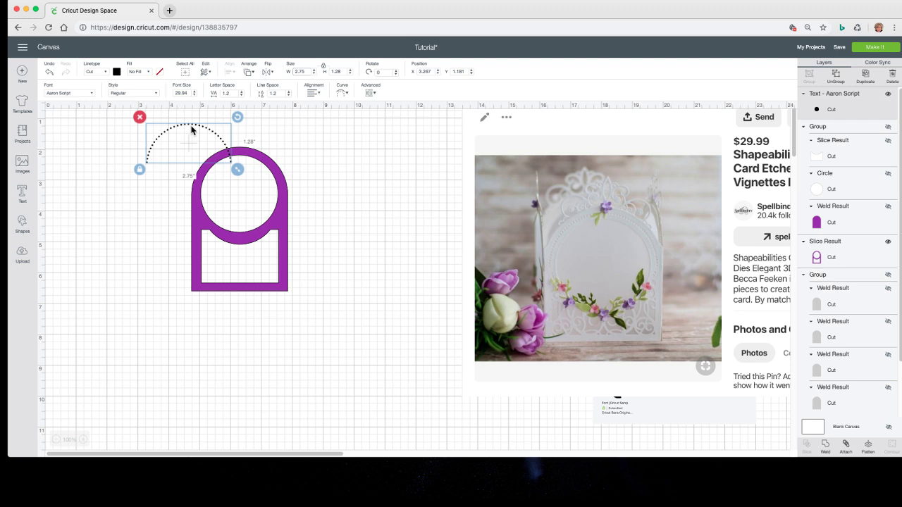
Nudge the dotted arc onto the purple frame's curved upper rim, at about X 4.87, Y 2.08.
click(198, 128)
mouse_move(201, 127)
mouse_down()
mouse_move(243, 134)
mouse_move(208, 134)
mouse_up()
click(205, 131)
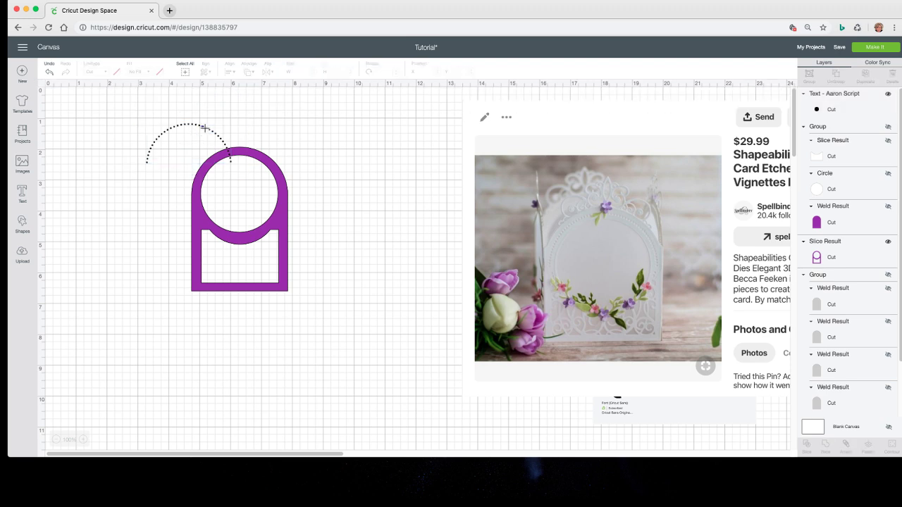
click(201, 129)
click(200, 129)
click(170, 130)
click(170, 131)
click(177, 131)
key(Right)
key(Right)
key(Right)
key(Right)
key(Right)
key(Right)
key(Right)
key(Right)
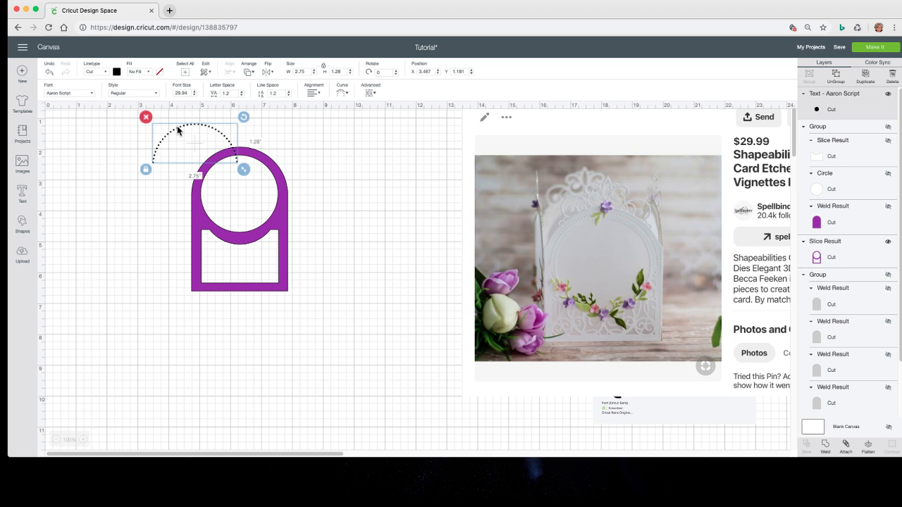
key(Right)
key(Right)
key(Right)
key(Right)
key(Right)
key(Right)
key(Right)
key(Right)
key(Right)
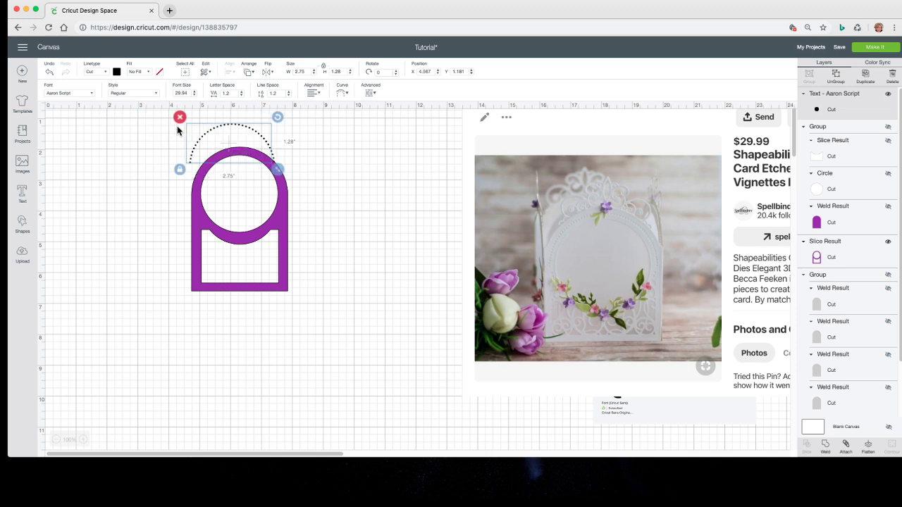
key(Down)
key(Down)
key(Down)
key(Down)
key(Down)
key(Down)
key(Down)
key(Down)
key(Down)
key(Down)
key(Down)
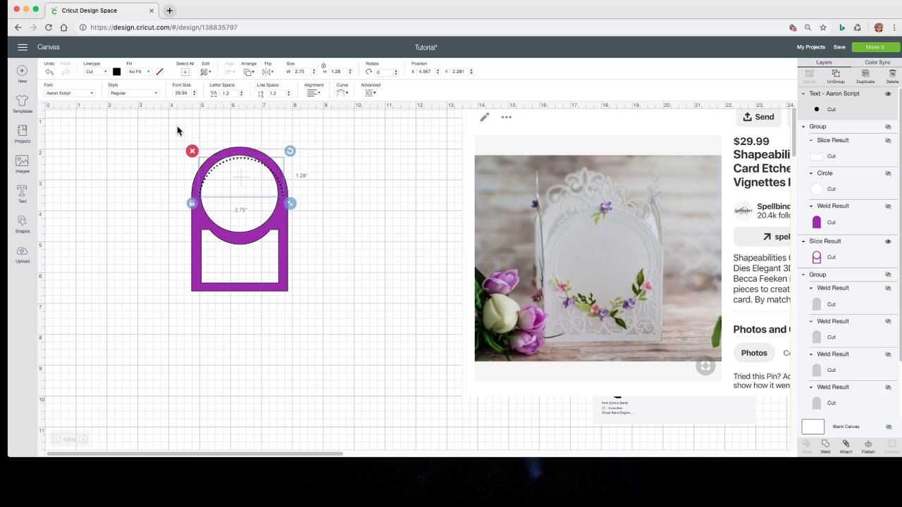
key(Up)
key(Up)
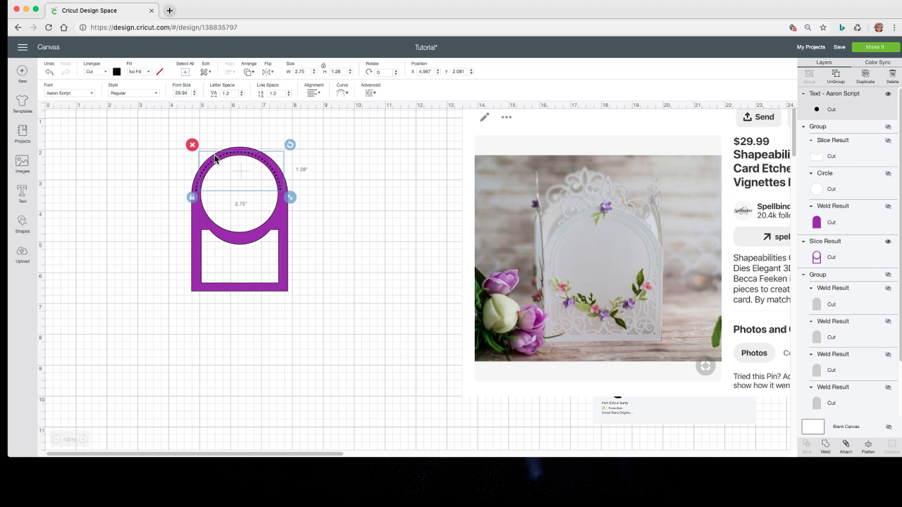
key(Left)
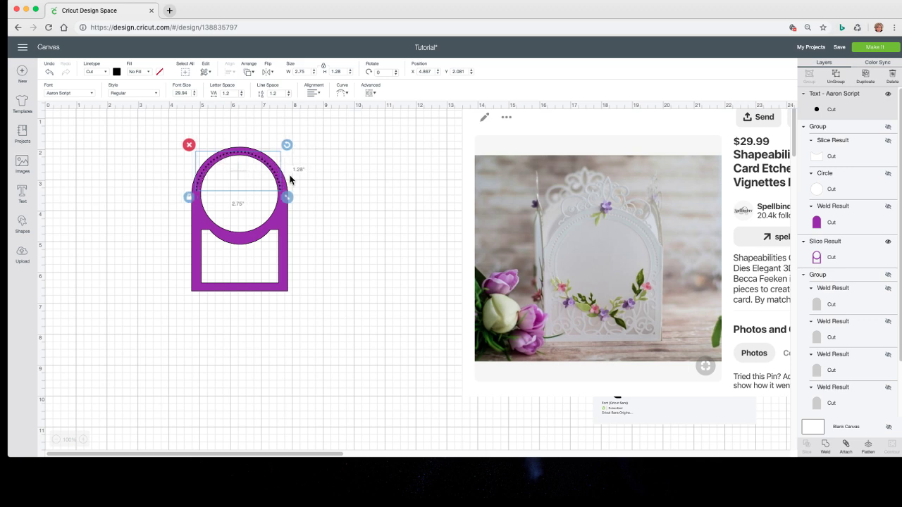
Adjust the dotted arc's curve diameter to about 2.61 and center the arc horizontally on the purple frame.
click(342, 92)
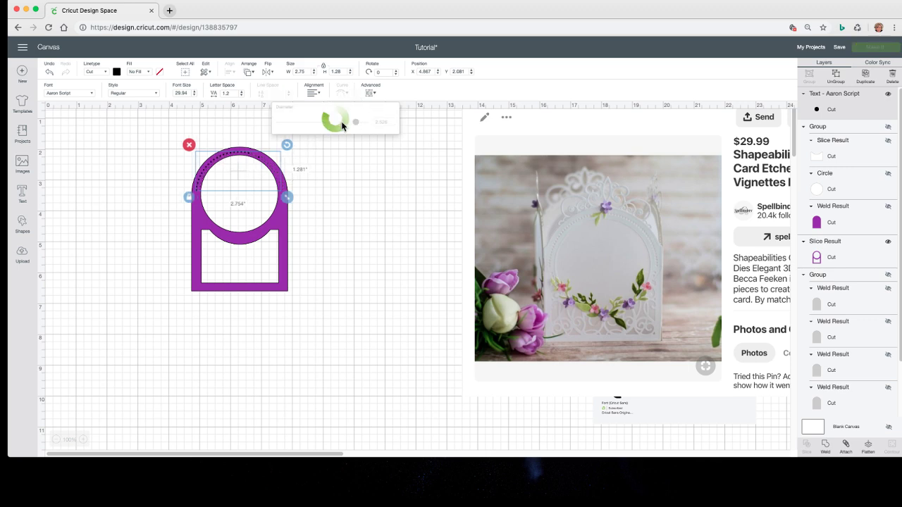
drag(327, 122, 357, 129)
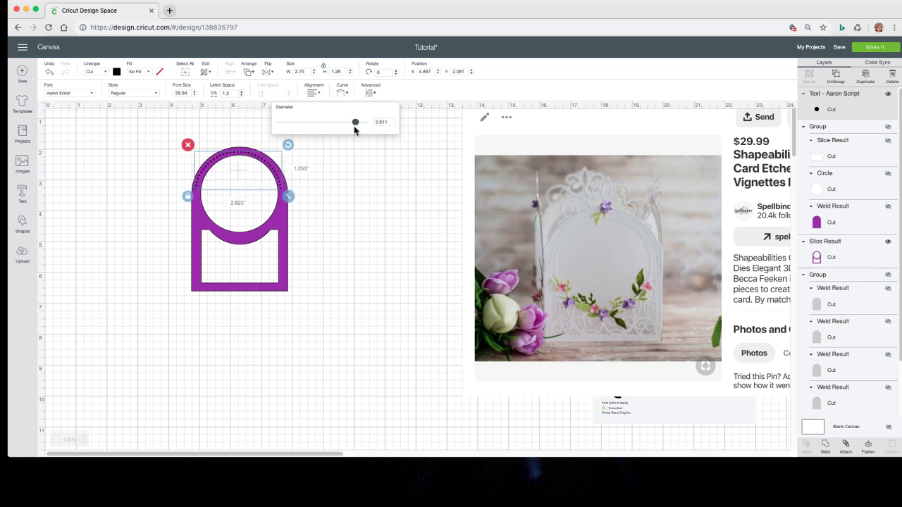
click(330, 236)
drag(327, 201, 174, 137)
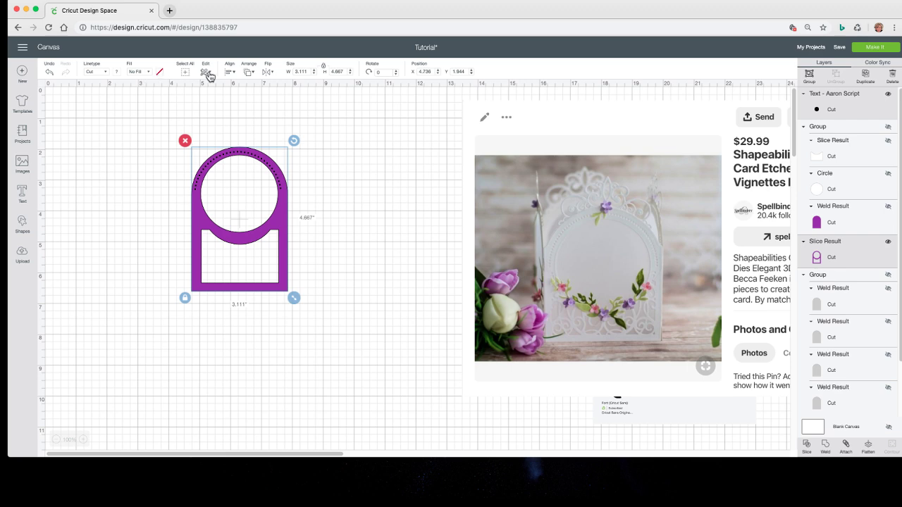
click(249, 72)
click(257, 113)
click(346, 194)
Move the purple frame clear of the dotted arc, to about X 7.88, Y 1.99.
click(281, 184)
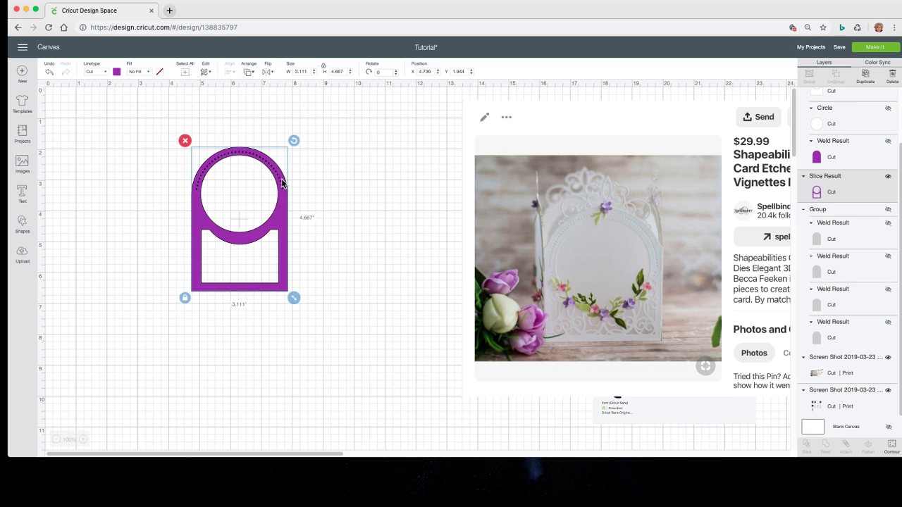
click(307, 190)
click(282, 188)
scroll(818, 204, up, 3)
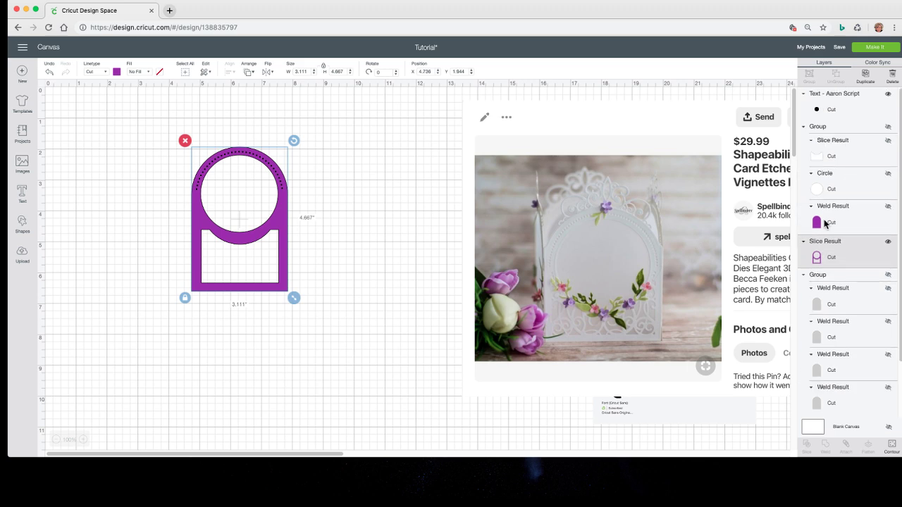
click(838, 109)
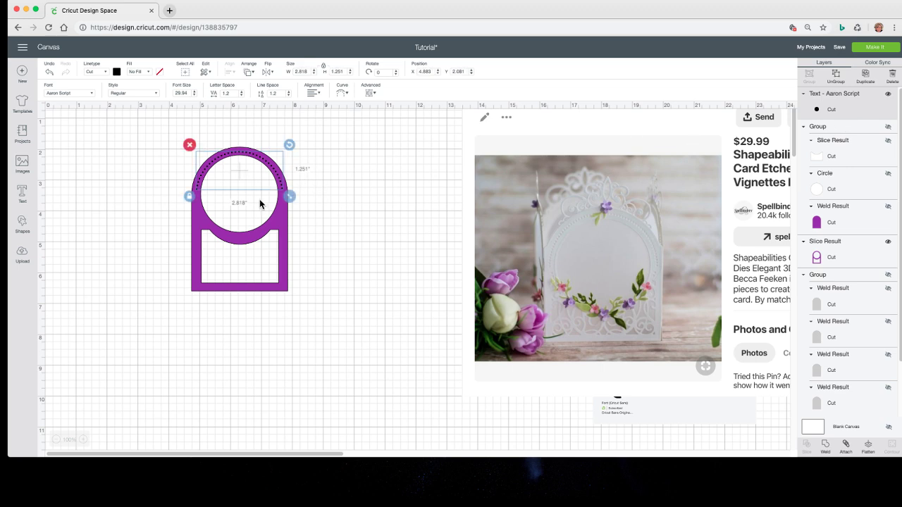
click(279, 181)
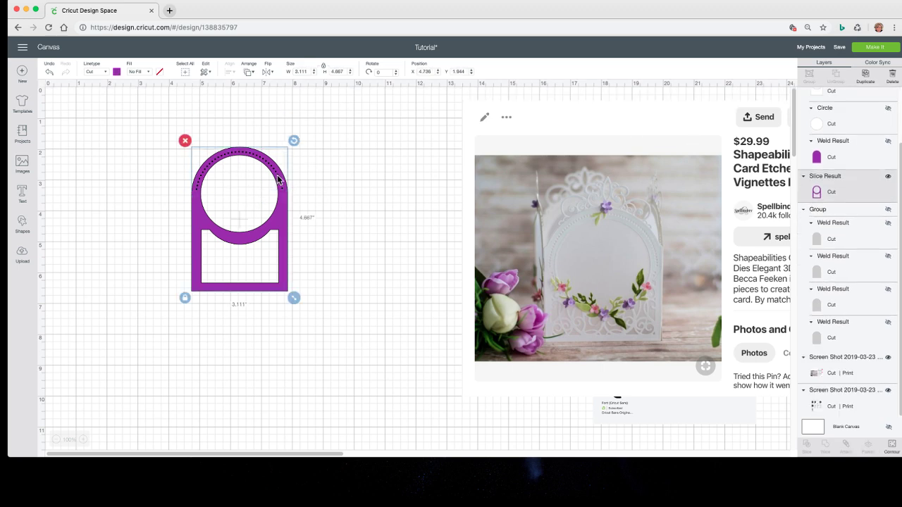
drag(268, 230, 365, 231)
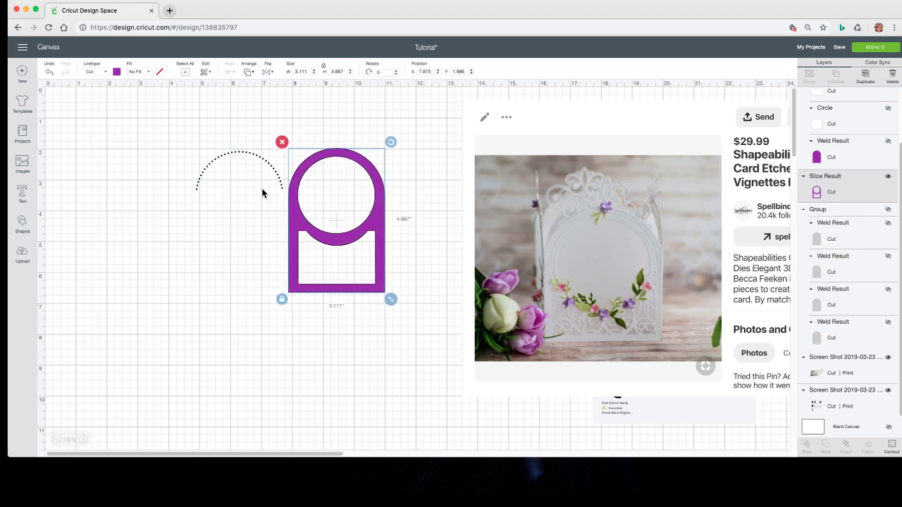
Add periods to the arc's text until the dots close into a full circle about 3.02 wide.
click(263, 162)
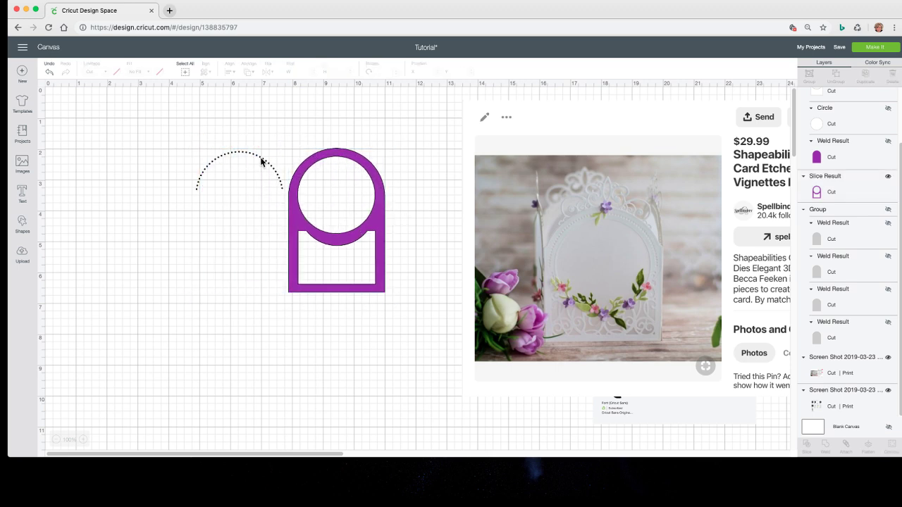
click(83, 440)
click(83, 440)
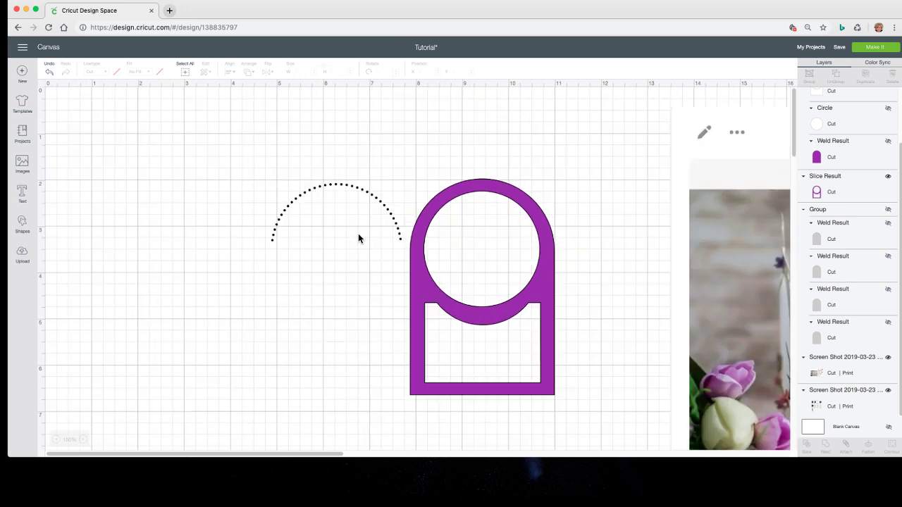
double_click(320, 189)
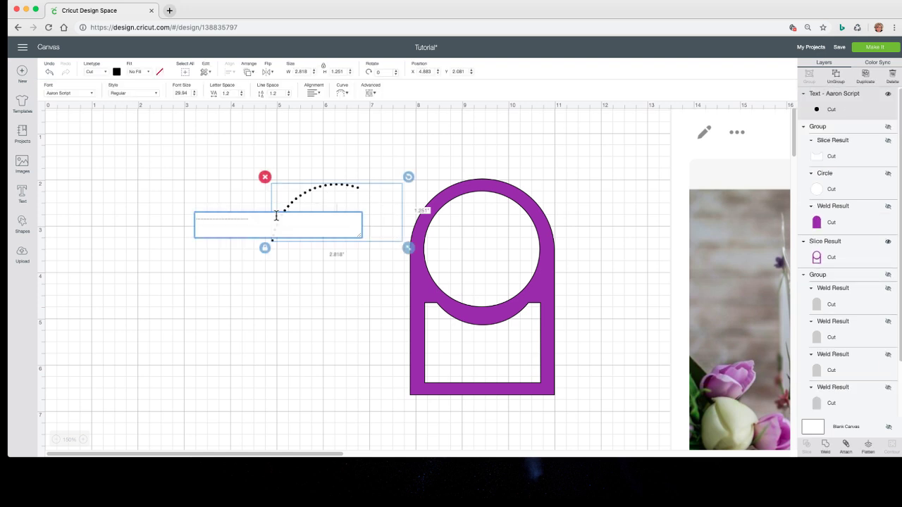
text(............)
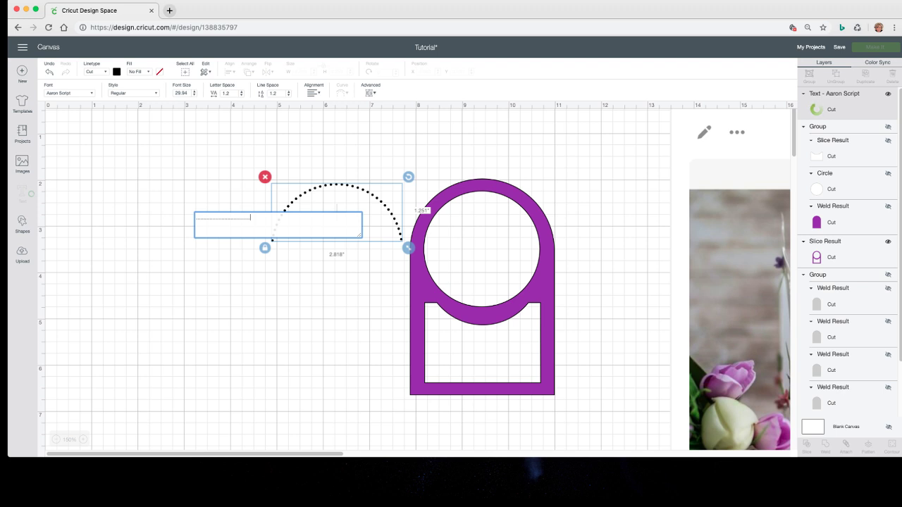
text(...............)
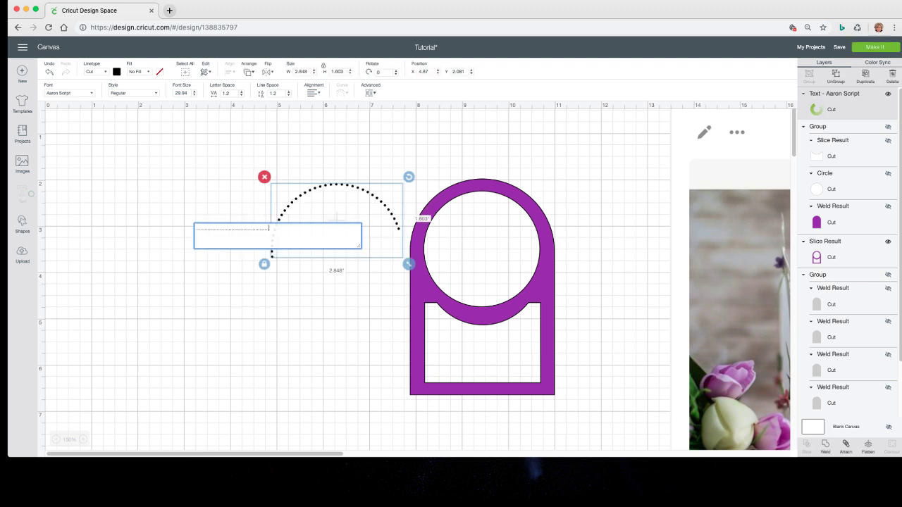
text(......)
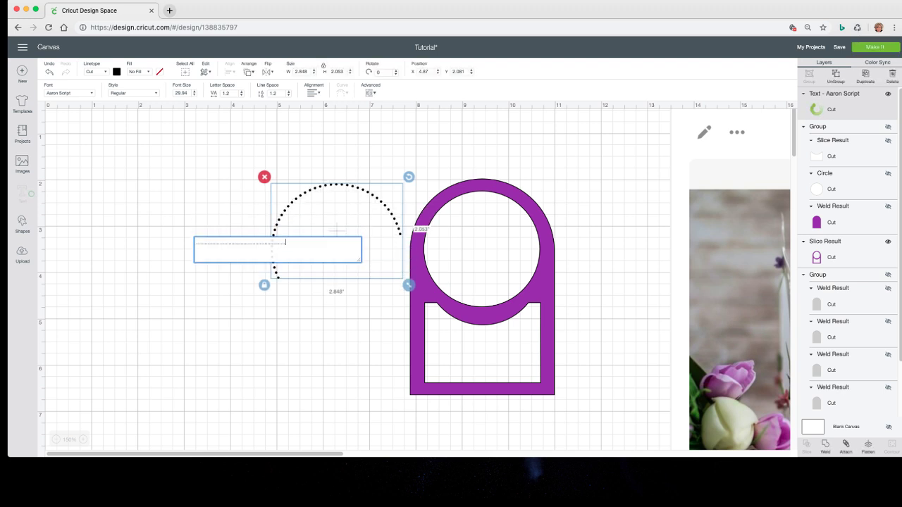
text(...........)
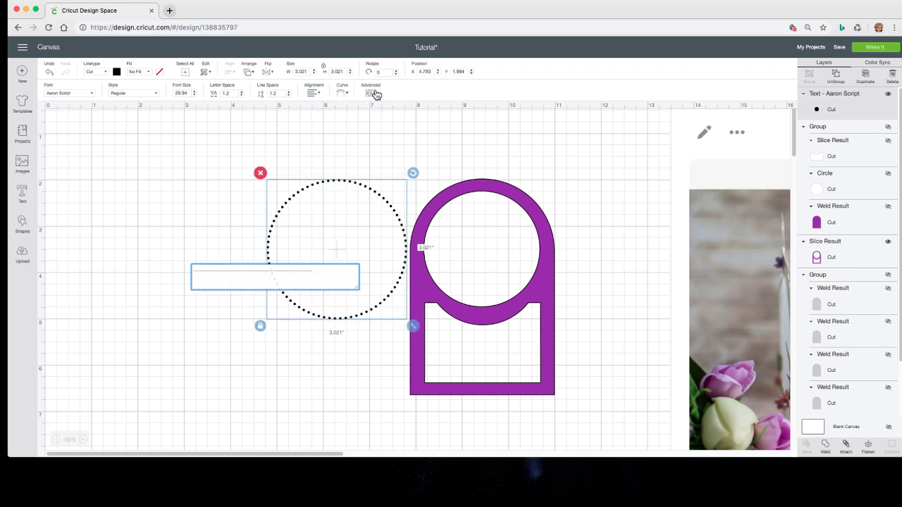
click(343, 93)
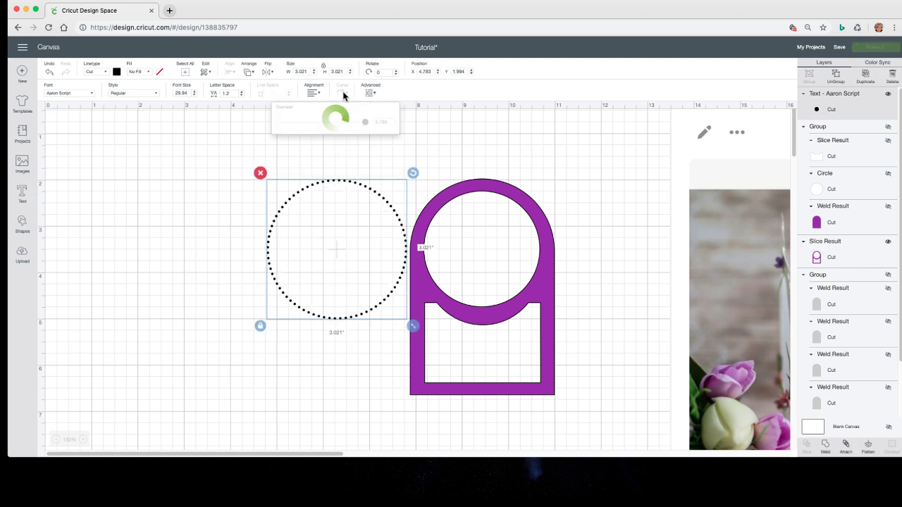
click(378, 199)
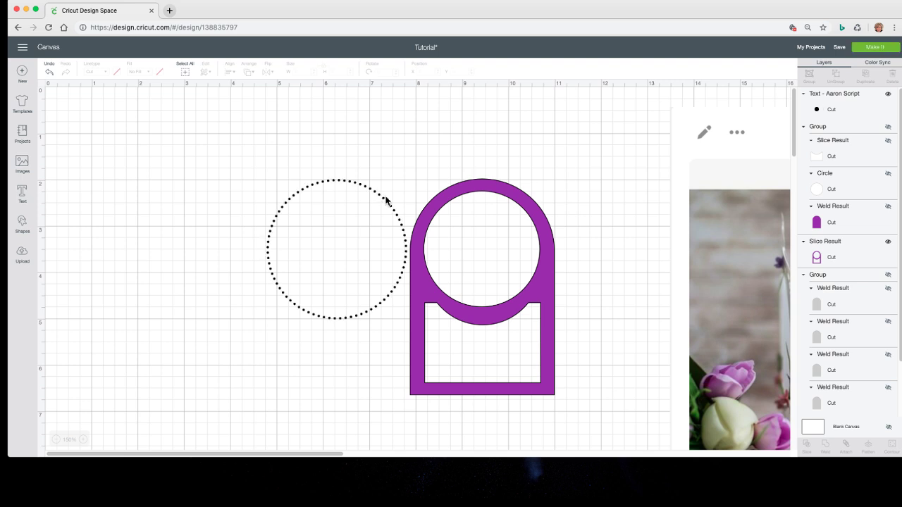
Center the dotted circle and the purple frame horizontally on each other.
drag(182, 172, 564, 286)
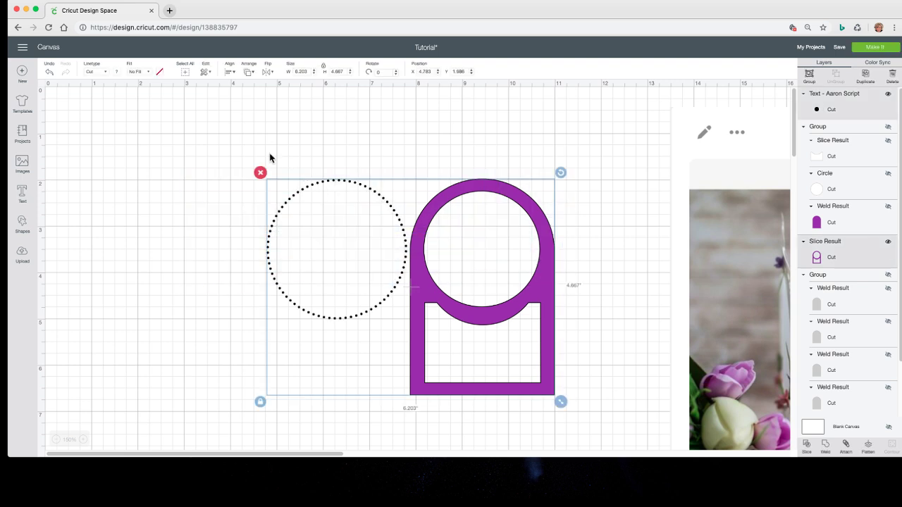
click(234, 73)
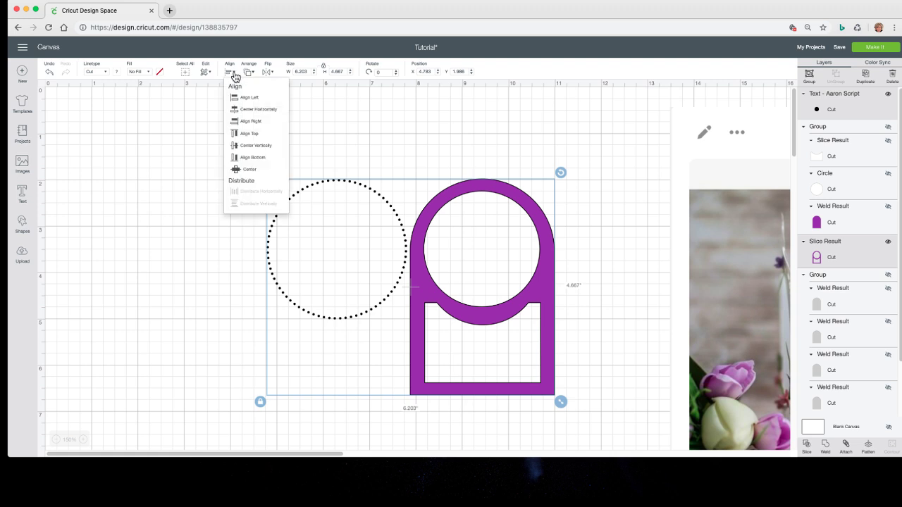
click(261, 110)
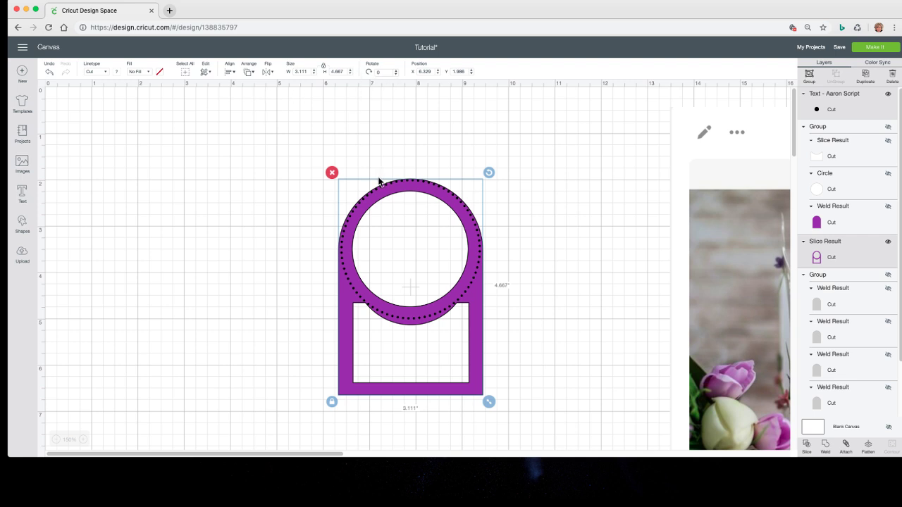
click(302, 230)
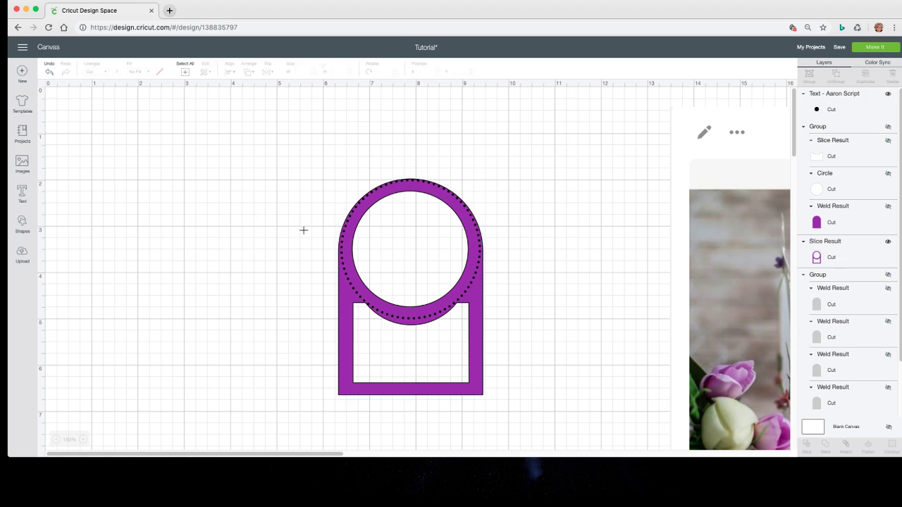
Move the purple frame off the dotted circle, and undo back to before the centering and the last added periods.
click(346, 282)
drag(346, 282, 270, 276)
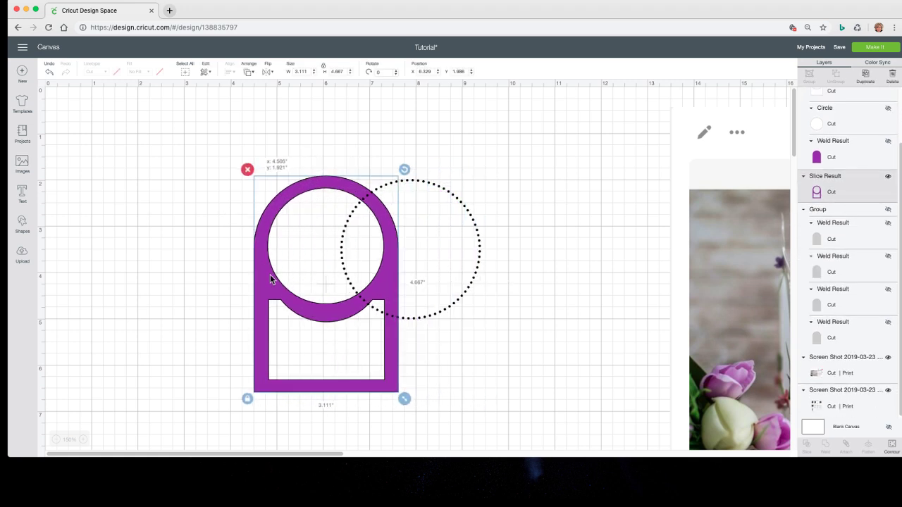
click(479, 248)
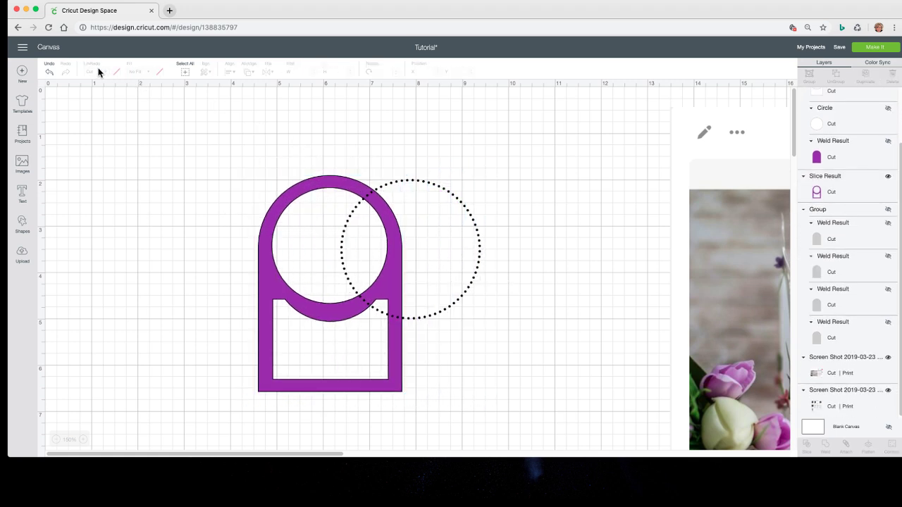
click(50, 72)
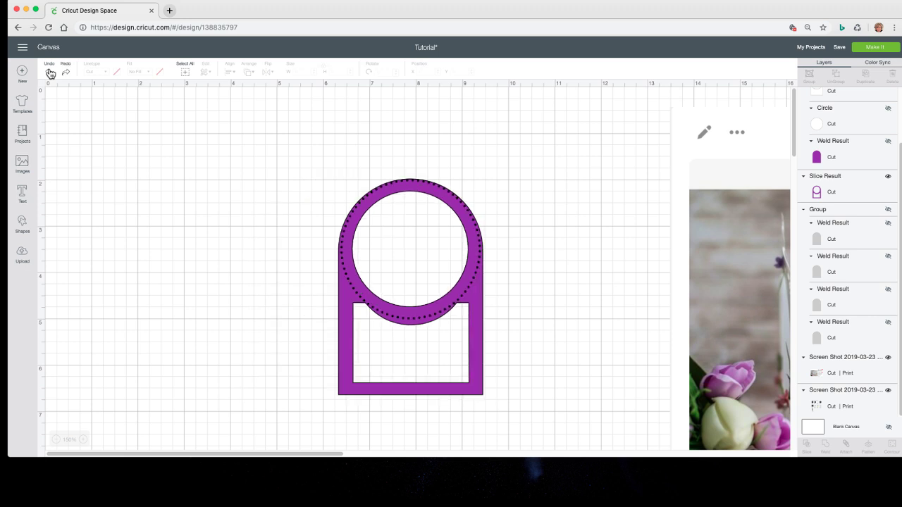
click(49, 71)
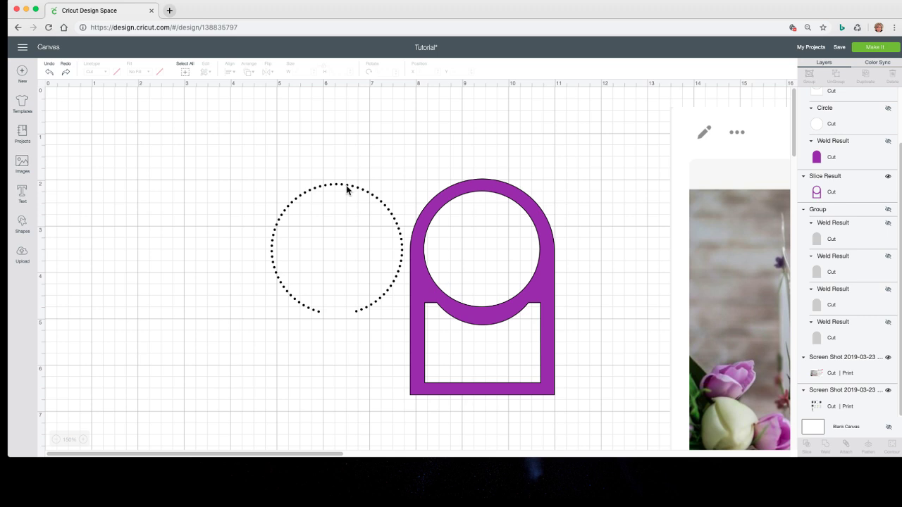
Delete periods from the end of the dotted text until the circle opens into an arc about 1.95 high.
click(824, 124)
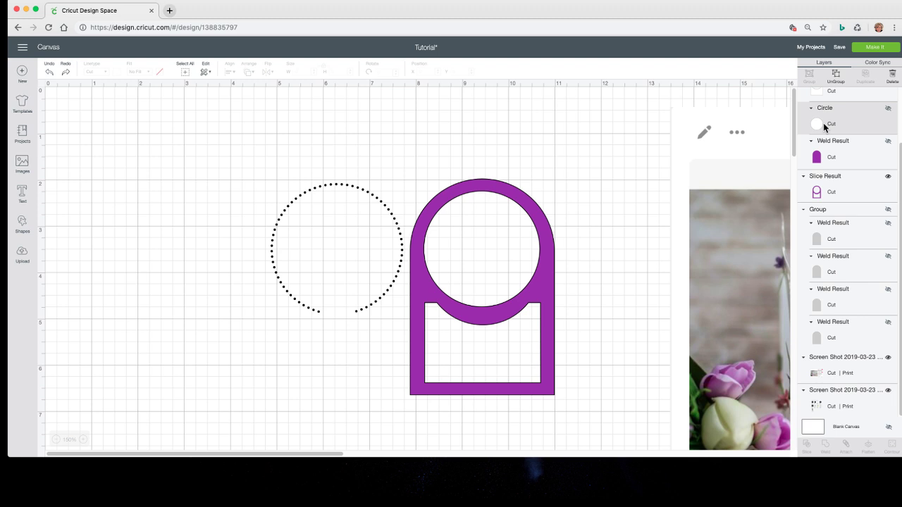
click(368, 197)
key(t)
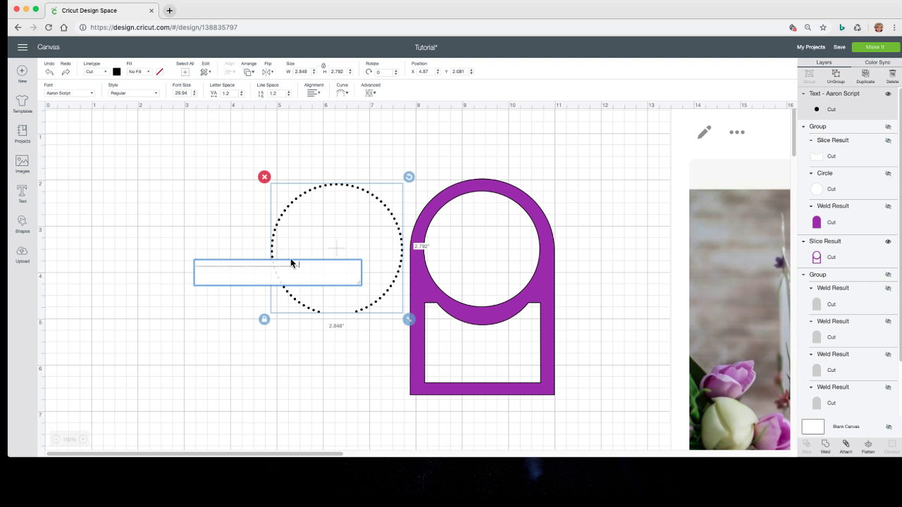
key(BackSpace)
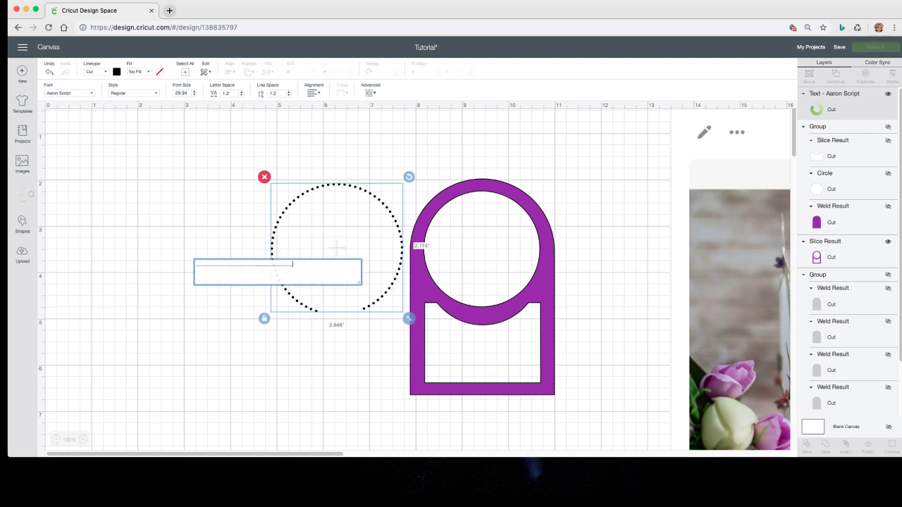
key(BackSpace)
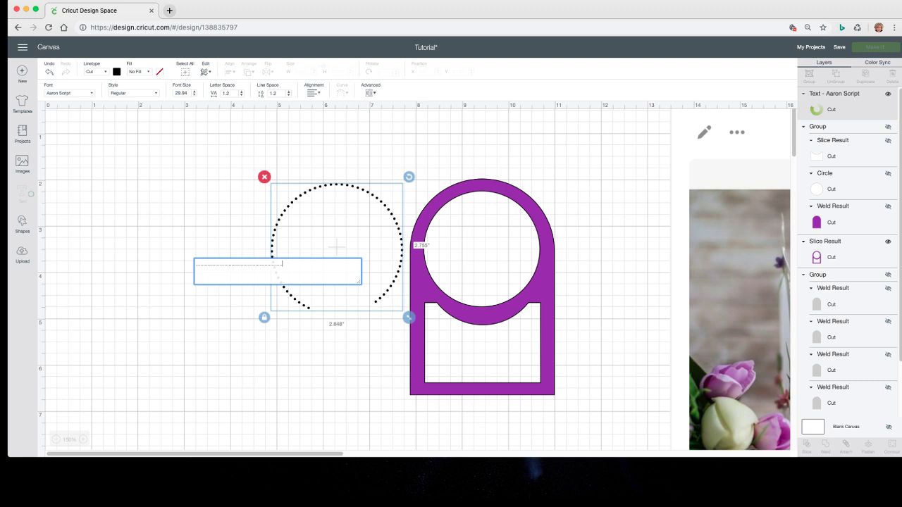
key(BackSpace)
key(BackSpace)
key(BackSpace)
key(BackSpace)
key(BackSpace)
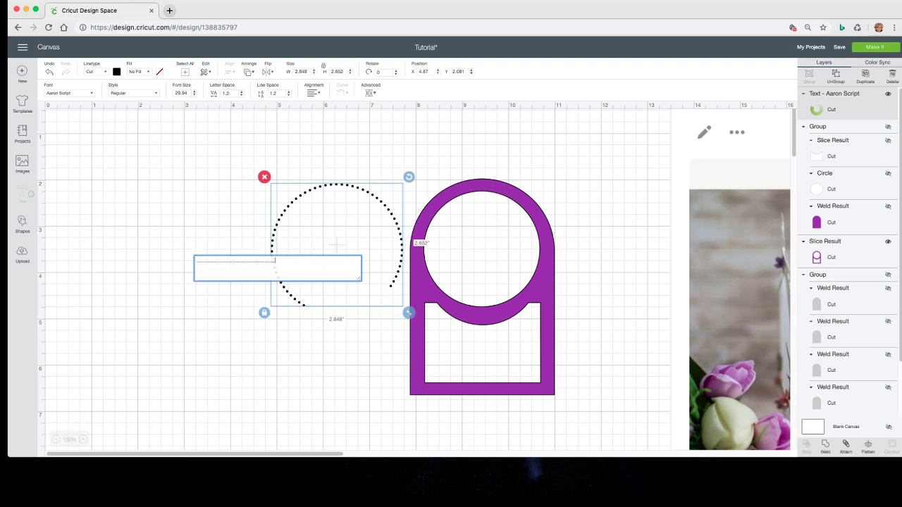
key(BackSpace)
key(BackSpace)
key(BackSpace)
key(BackSpace)
key(BackSpace)
key(BackSpace)
key(BackSpace)
key(BackSpace)
key(BackSpace)
key(BackSpace)
key(BackSpace)
key(BackSpace)
key(BackSpace)
key(BackSpace)
key(BackSpace)
key(BackSpace)
key(BackSpace)
key(BackSpace)
key(BackSpace)
key(BackSpace)
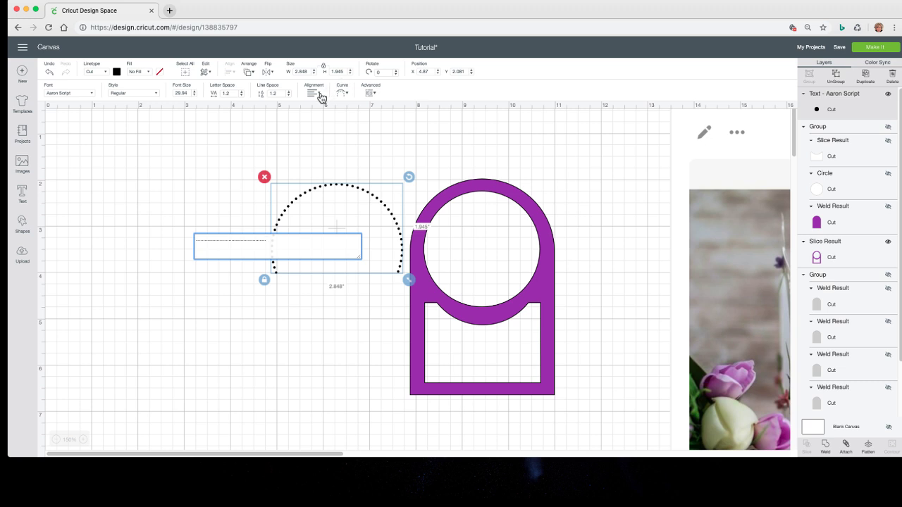
Curve the dots into a full circle with a diameter of 1.636 and scale it proportionally to a width of 2.65.
click(342, 93)
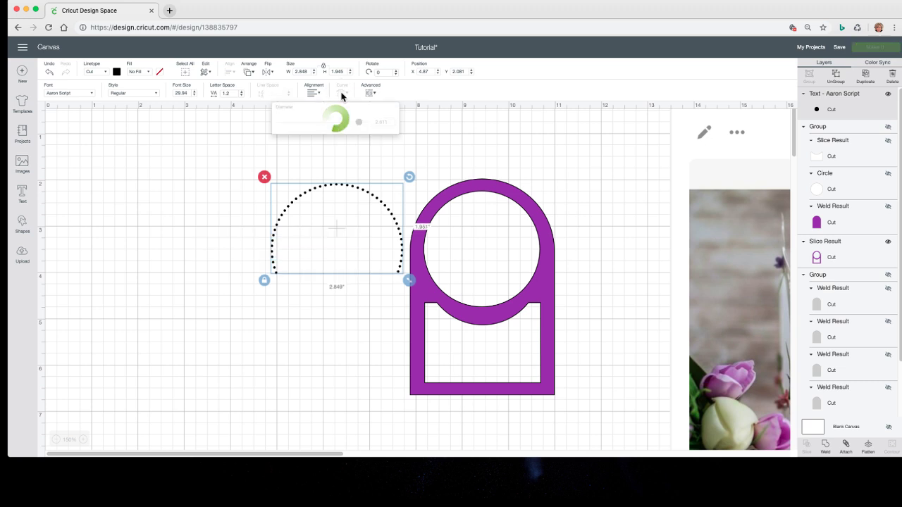
drag(360, 124, 365, 123)
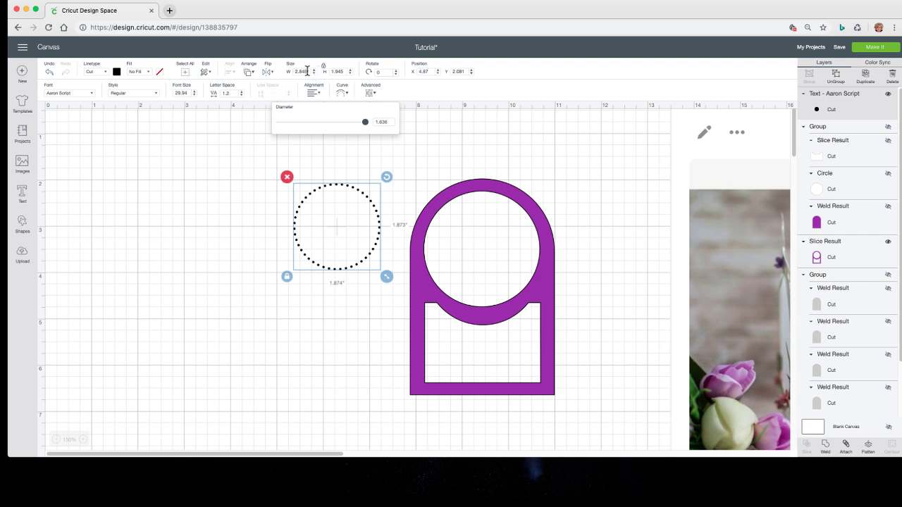
drag(310, 71, 287, 69)
text(1.872)
key(Return)
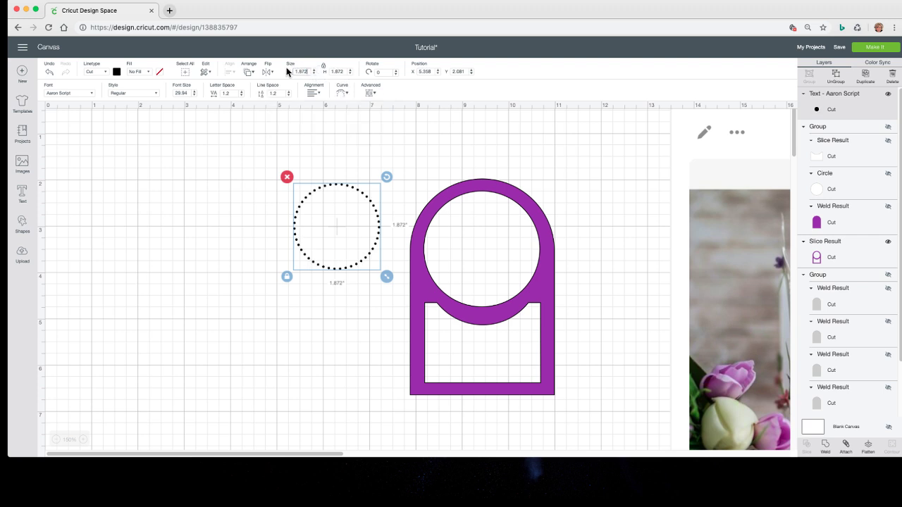
drag(308, 71, 289, 73)
text(2.65)
key(Return)
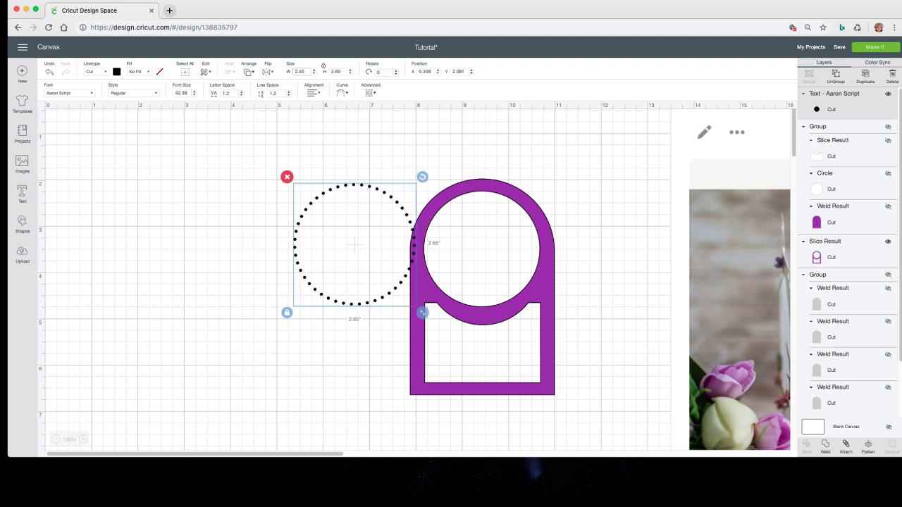
Move the purple frame over the dotted circle so its circular rim carries the dots, scaling the circle proportionally to a width of 2.75.
drag(487, 316, 358, 314)
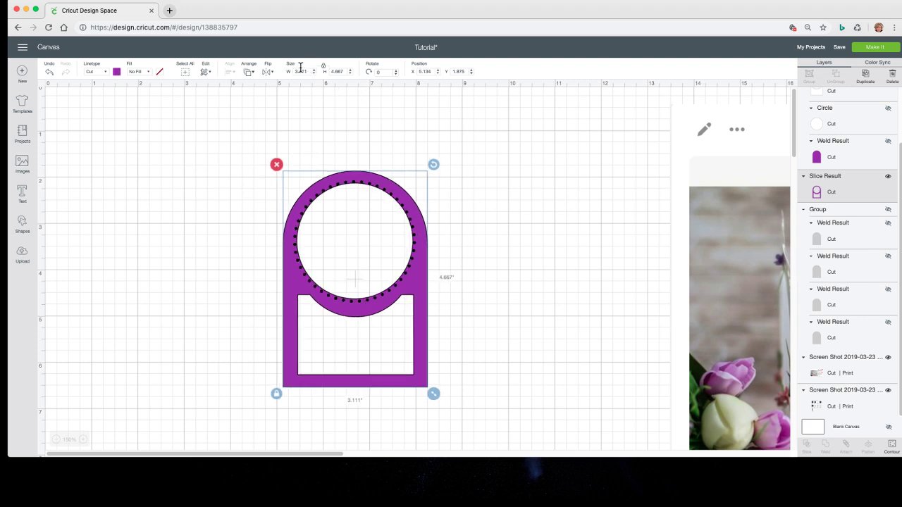
drag(346, 185, 347, 186)
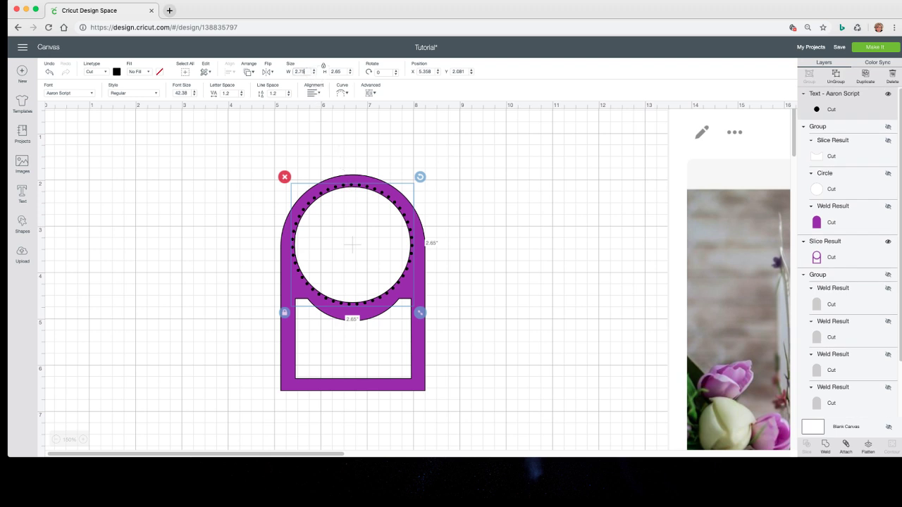
text(2.75)
key(Return)
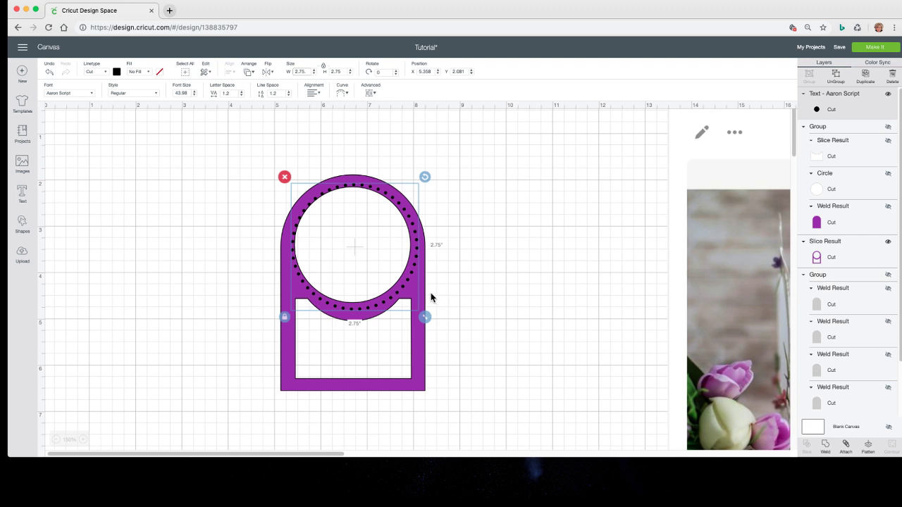
drag(423, 292, 425, 298)
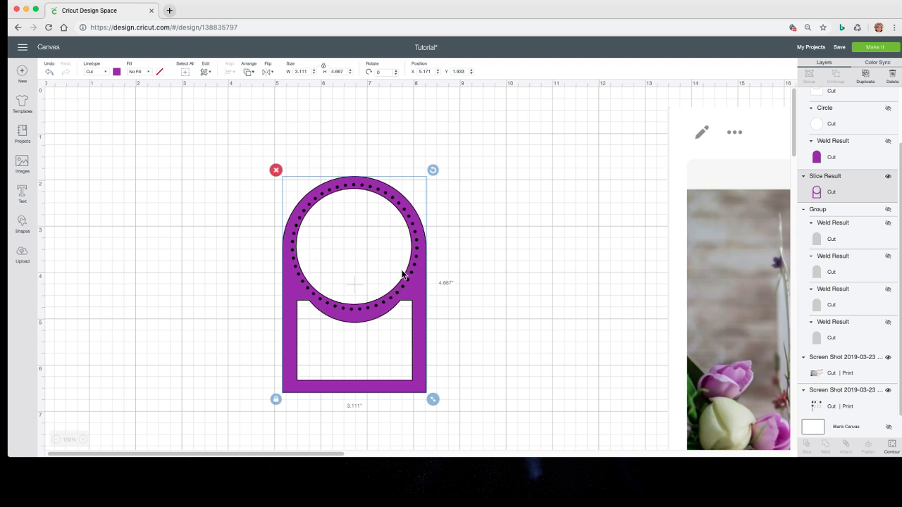
Scale the dotted circle proportionally to a width of 2.8 and center it horizontally with the purple frame.
click(348, 183)
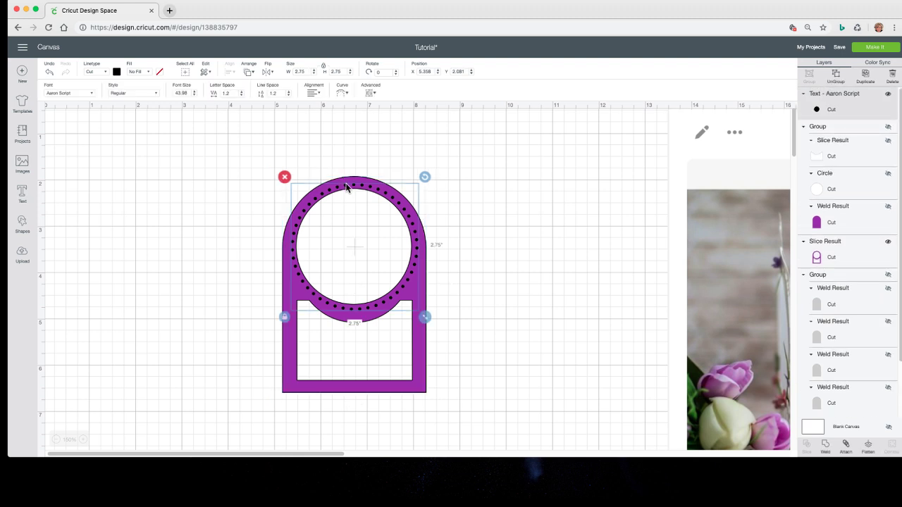
double_click(299, 71)
text(2.8)
key(Return)
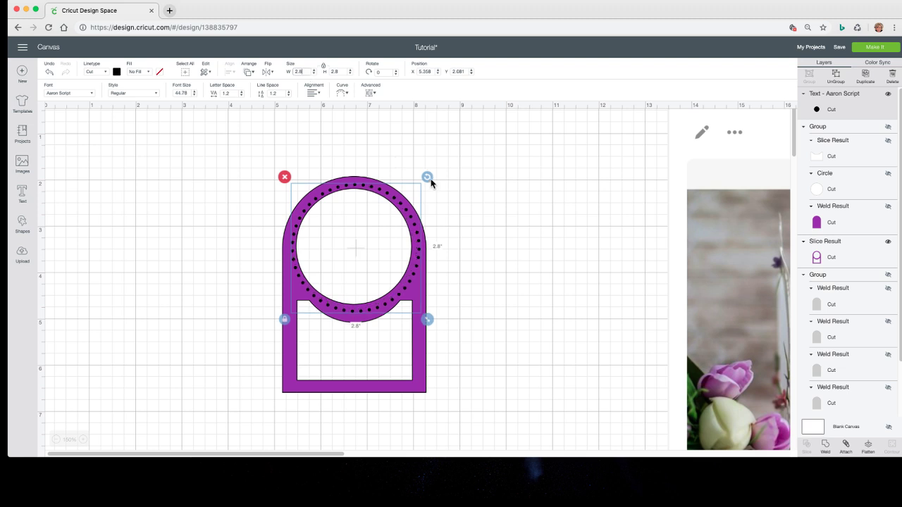
drag(485, 268, 322, 209)
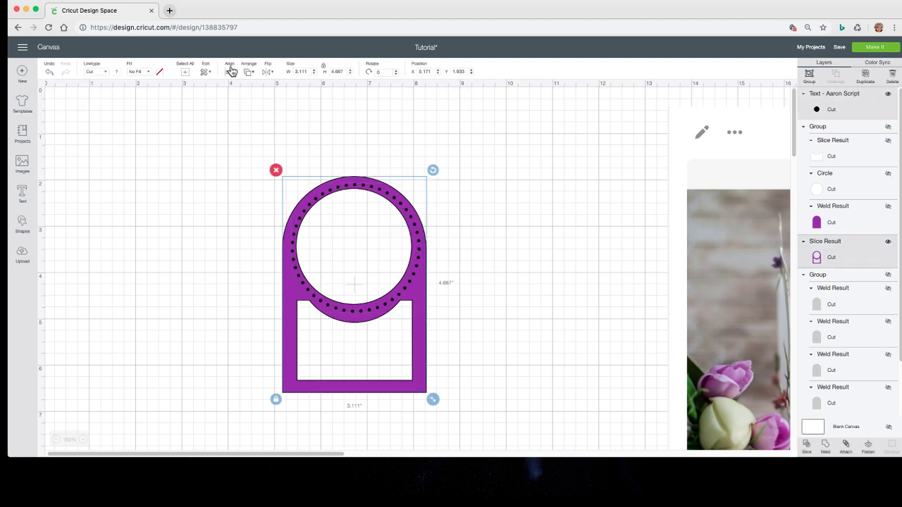
click(231, 72)
click(251, 106)
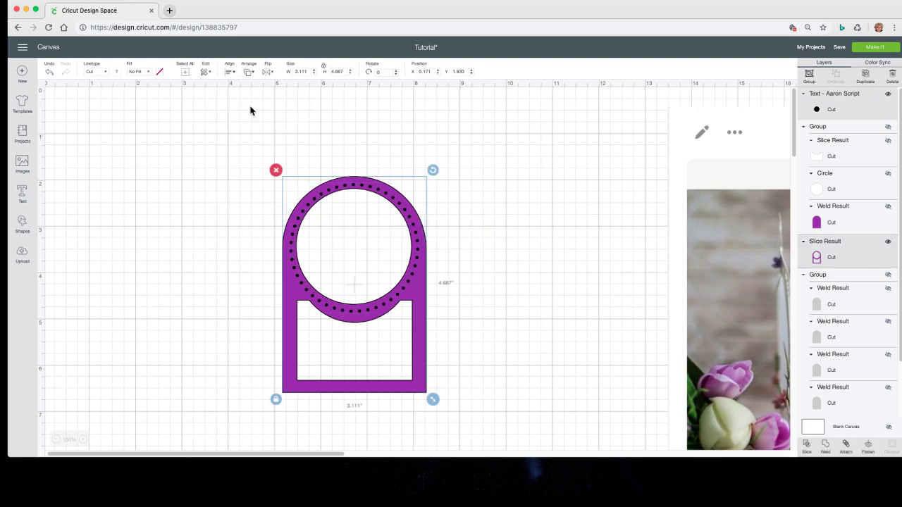
click(447, 233)
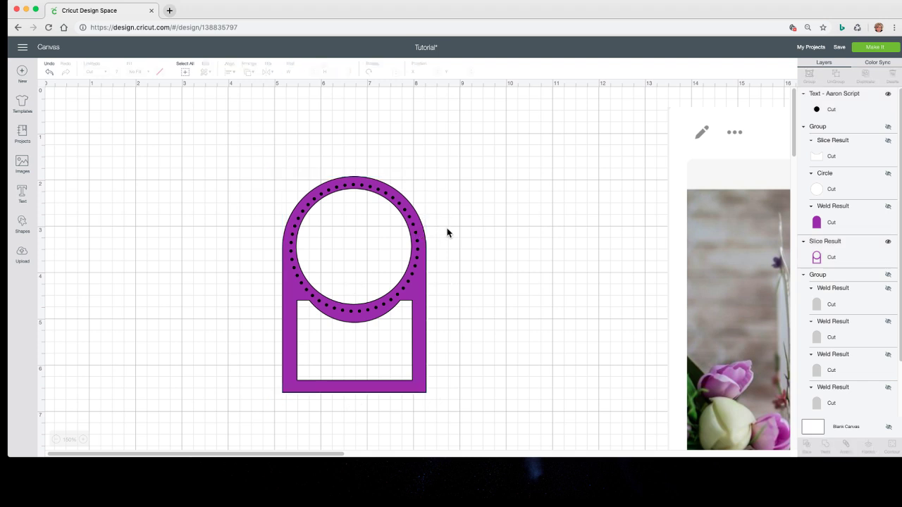
Nudge the purple frame down slightly to a Y position of 1.942 and slice the dotted circle out of it.
click(414, 224)
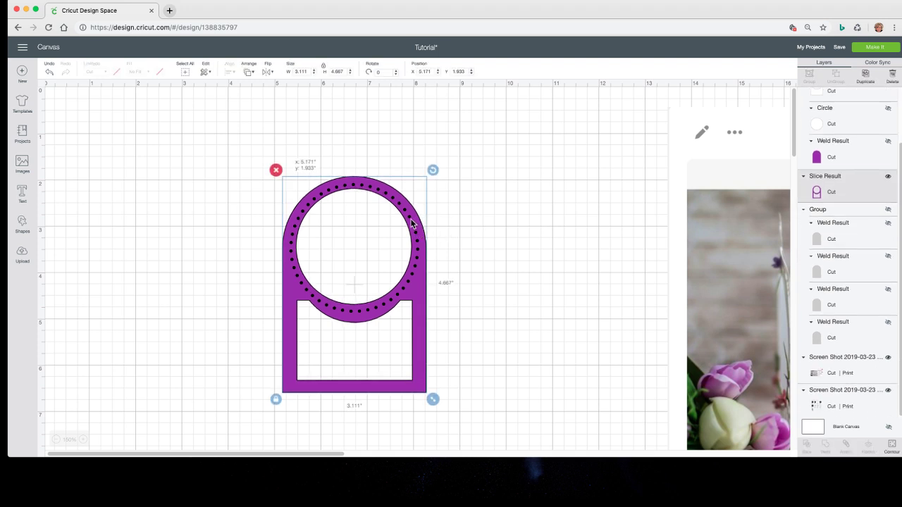
drag(412, 222, 413, 224)
click(490, 252)
drag(491, 252, 348, 224)
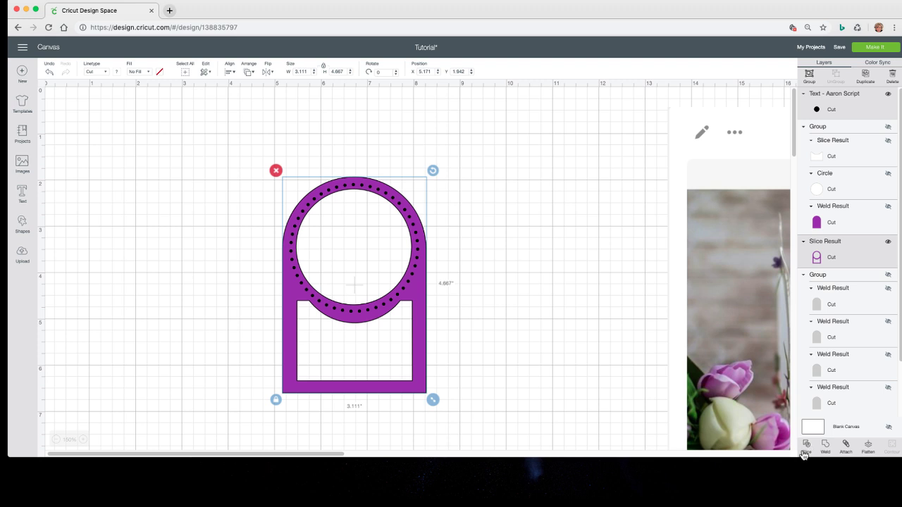
click(825, 445)
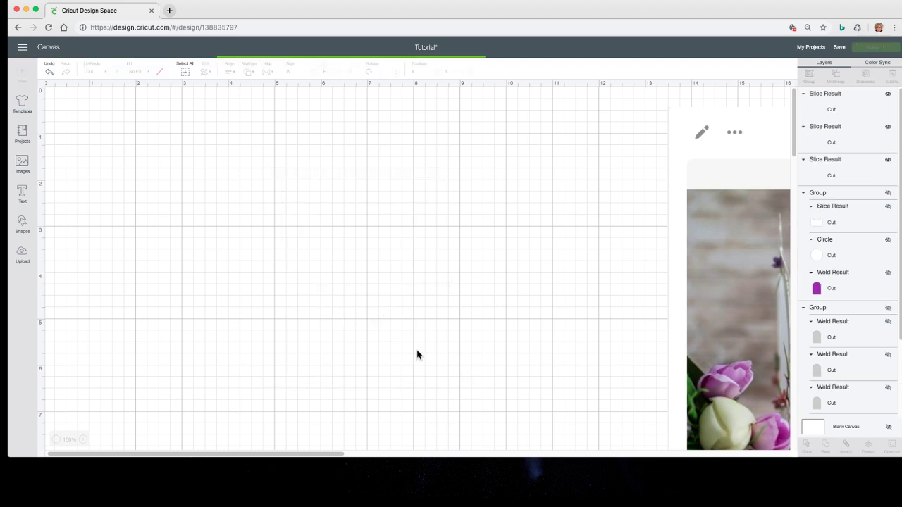
Pull the two leftover dotted circles off the sliced purple frame and delete both.
drag(418, 305, 276, 300)
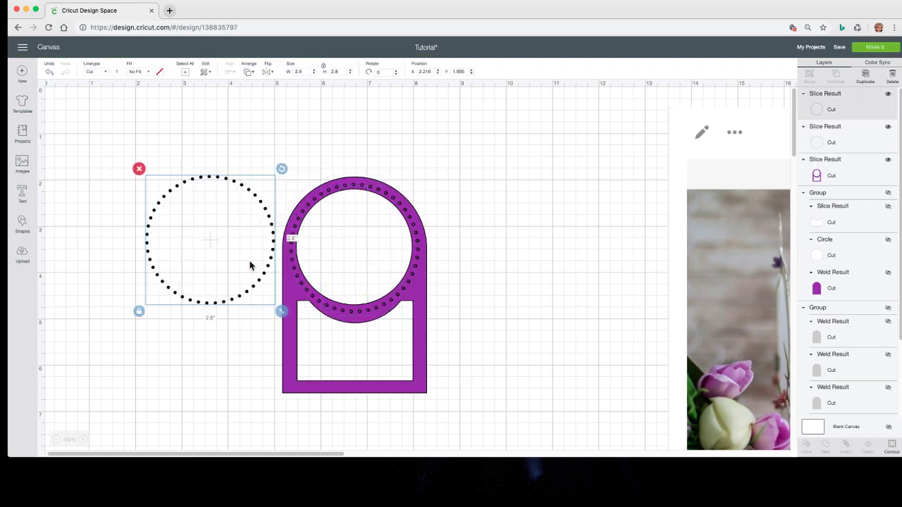
click(139, 170)
drag(329, 195, 187, 172)
click(135, 155)
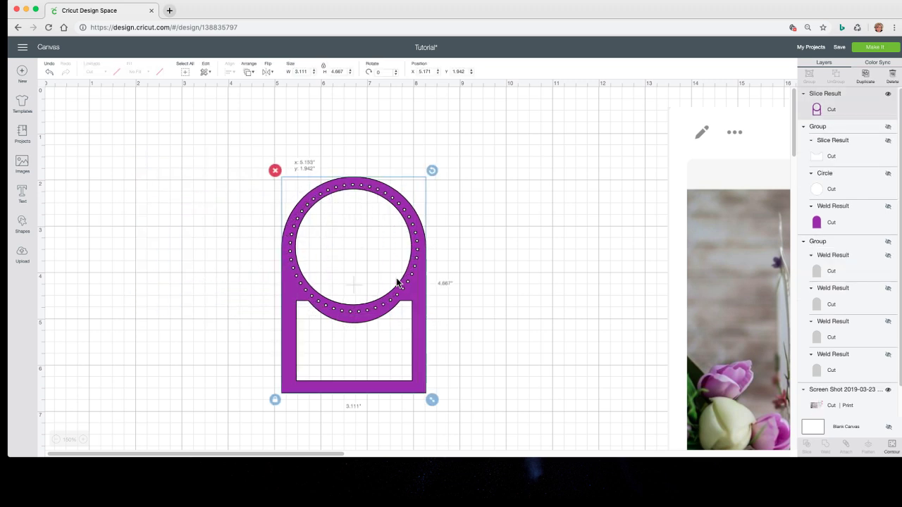
Bring the perforated frame and the card's reference photo side by side to compare them, and shift both back to the right.
drag(399, 281, 290, 253)
drag(720, 300, 447, 263)
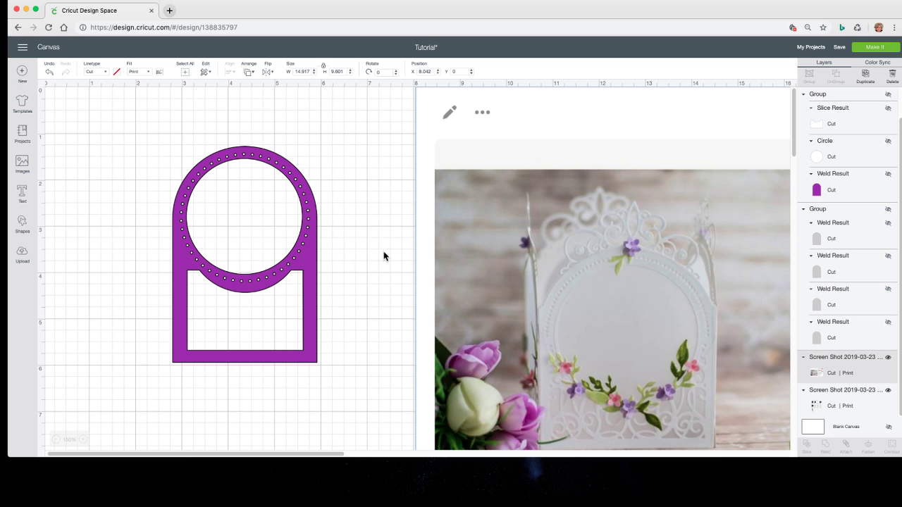
click(377, 142)
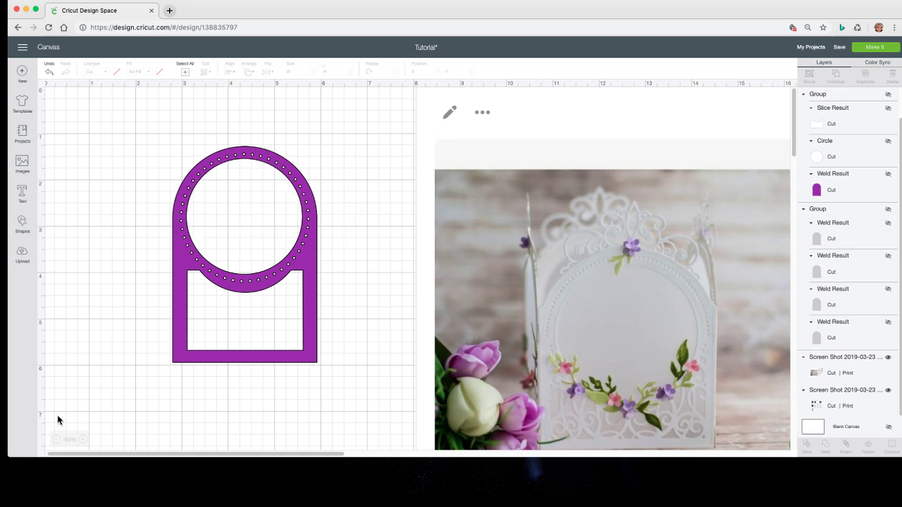
click(56, 439)
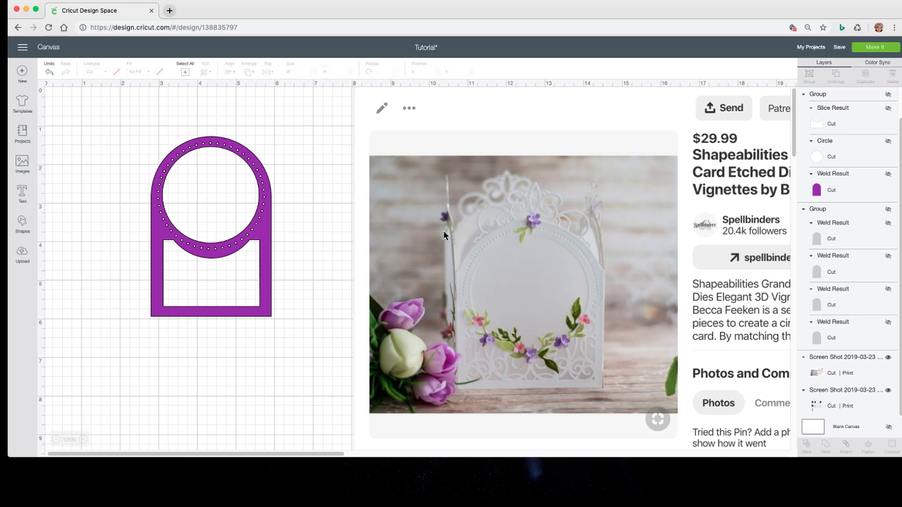
drag(384, 281, 552, 279)
drag(224, 256, 277, 253)
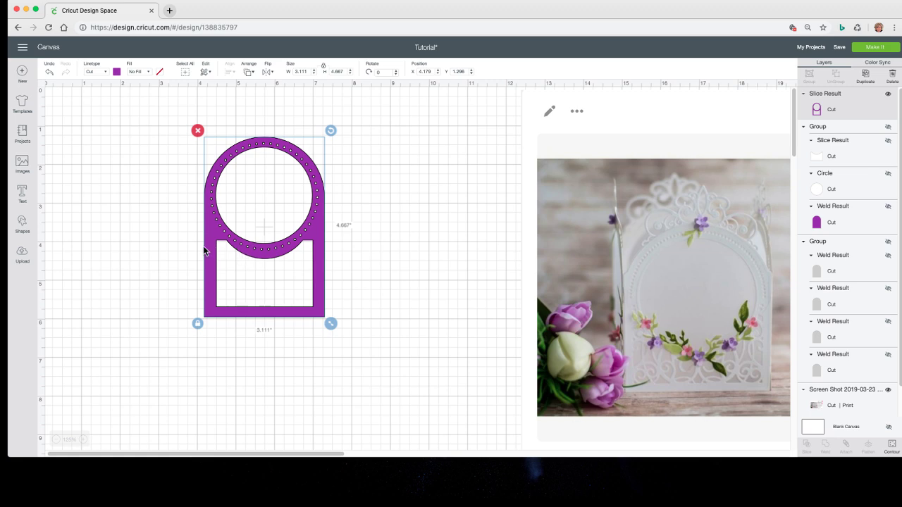
Search the image library for "flourish".
click(22, 164)
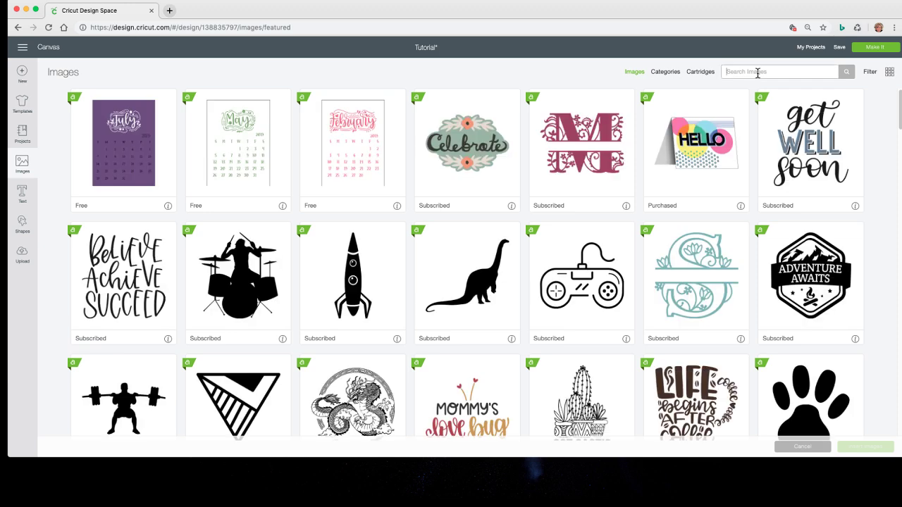
click(757, 71)
text(flourish)
key(Return)
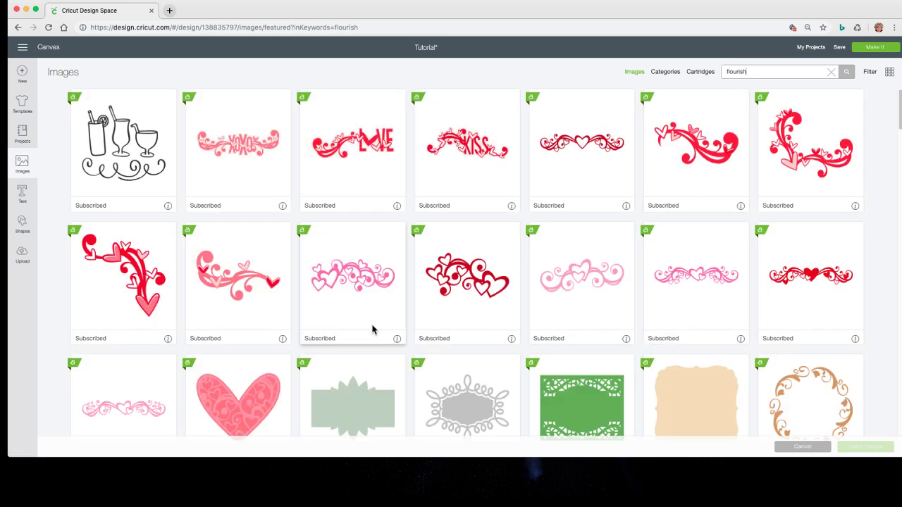
Look through the flourish images for an ornament suited to the card, and return to the canvas without inserting any.
scroll(373, 330, down, 5)
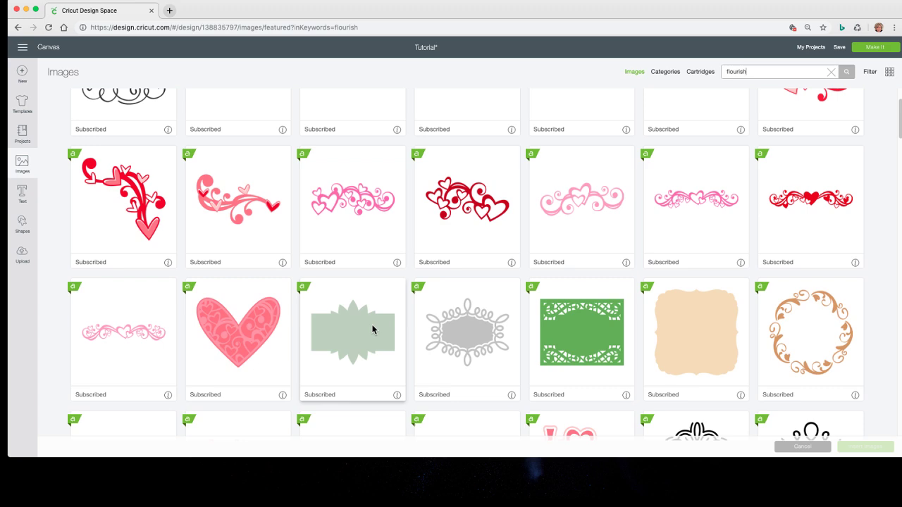
scroll(373, 330, down, 2)
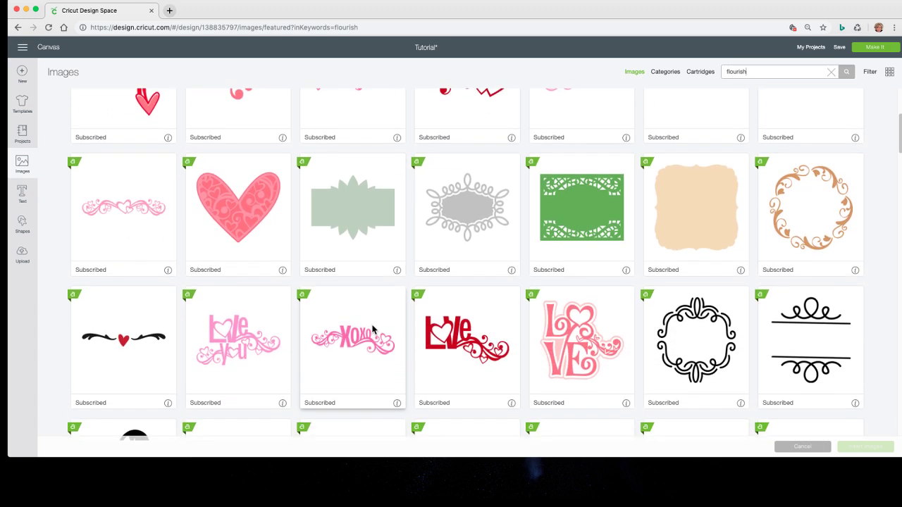
scroll(373, 330, down, 8)
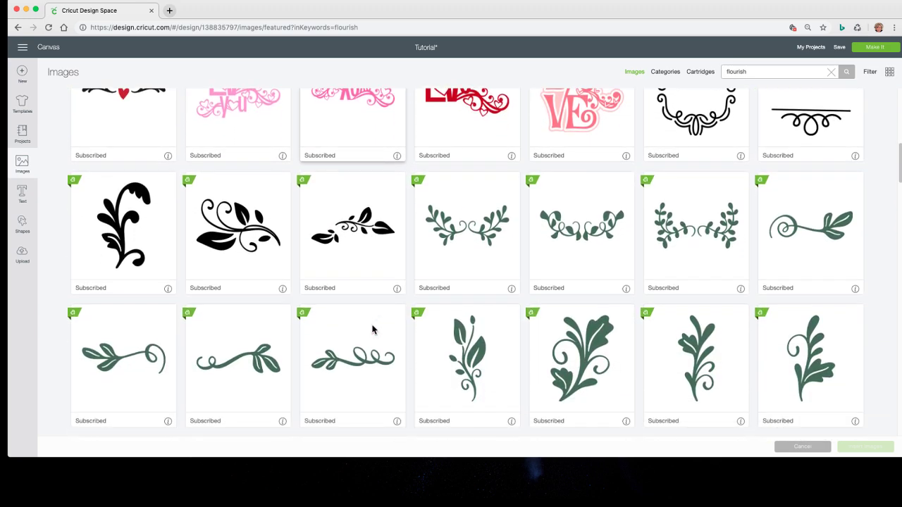
scroll(373, 329, down, 3)
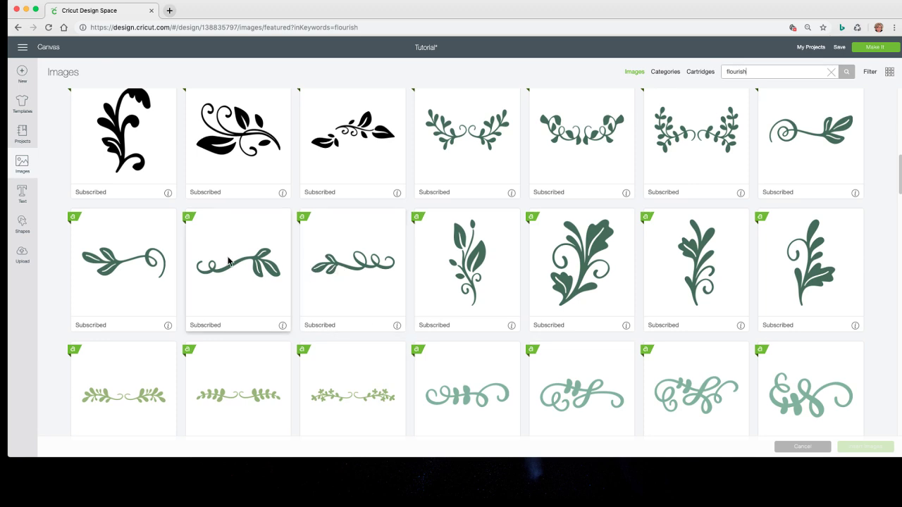
scroll(522, 310, down, 3)
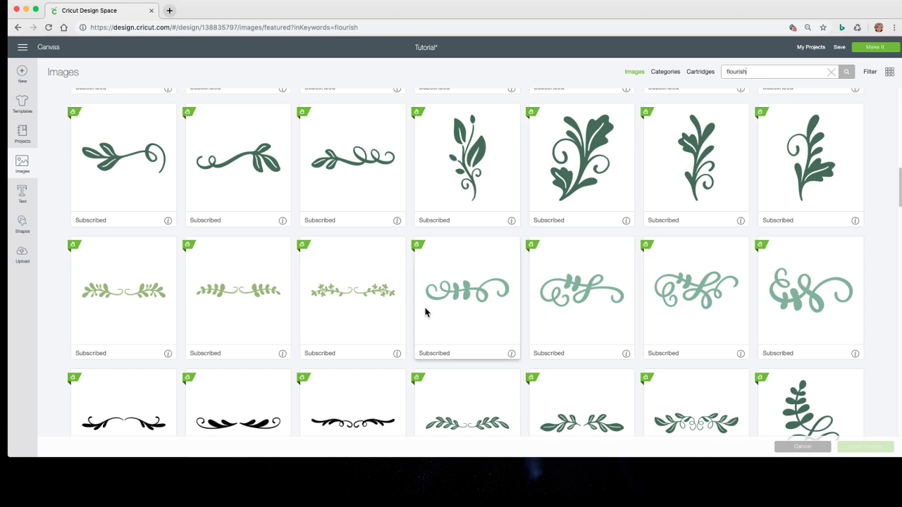
scroll(389, 308, down, 3)
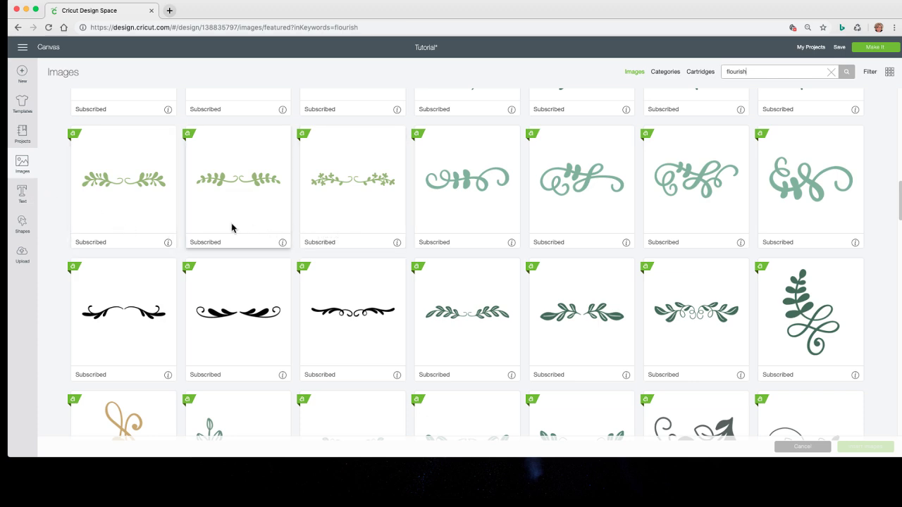
scroll(266, 244, down, 8)
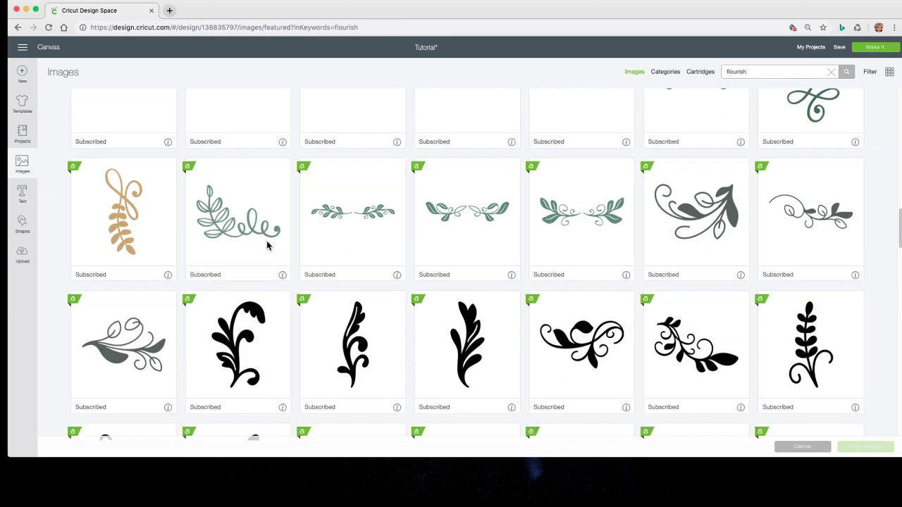
scroll(267, 244, down, 12)
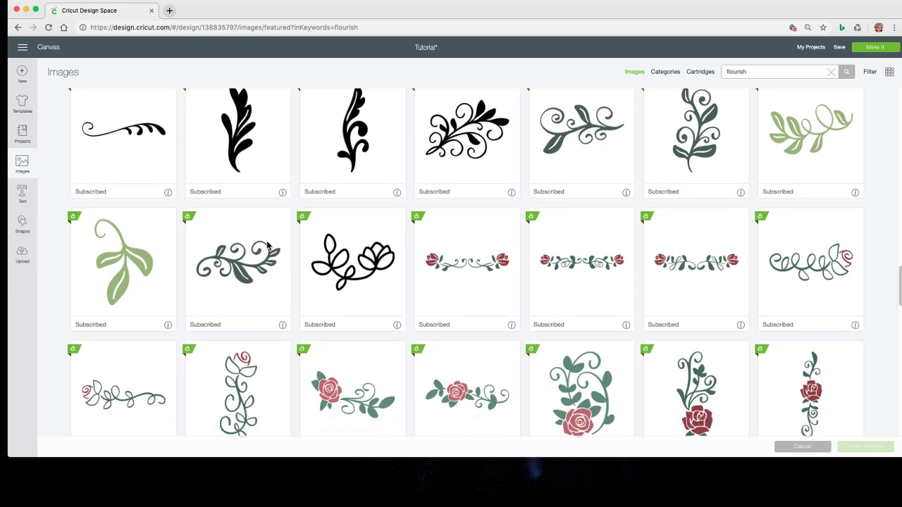
scroll(266, 245, down, 10)
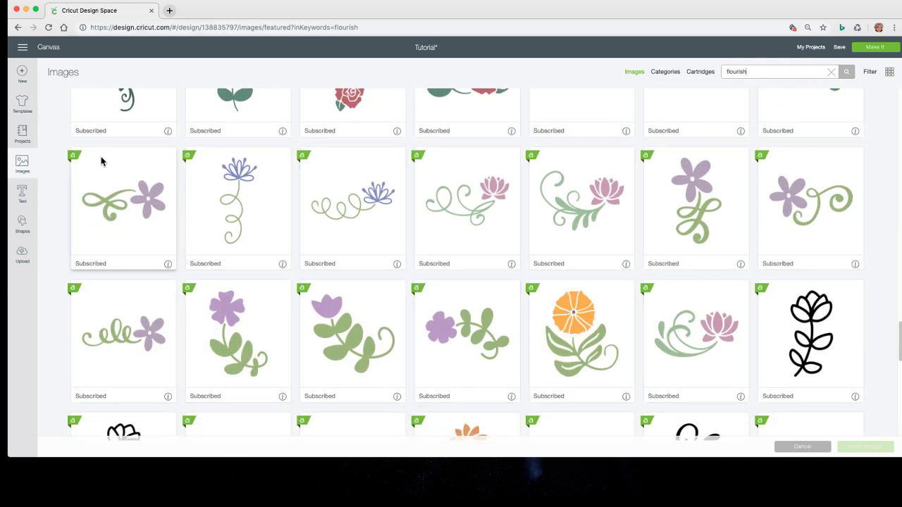
click(798, 449)
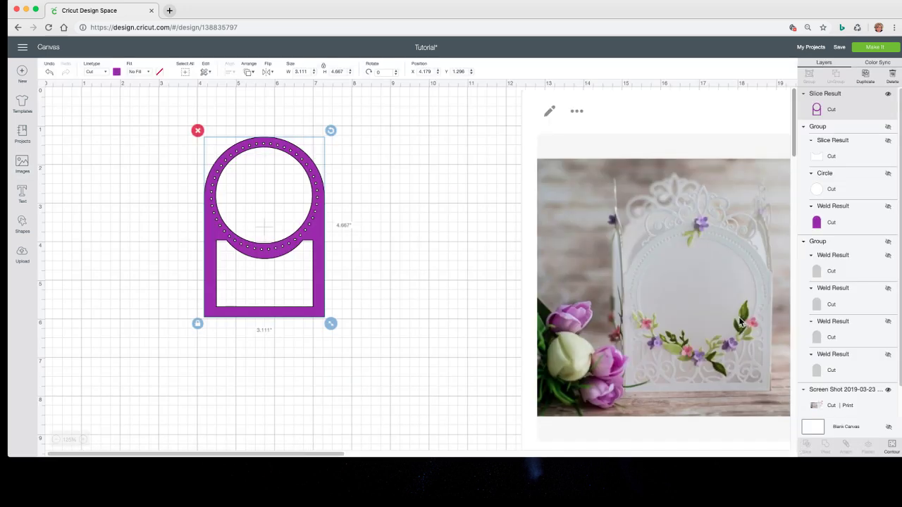
Delete the card's reference photo screenshot and move the "Images and Fonts Used in this Project" screenshot into view beside the purple frame.
drag(663, 142, 307, 135)
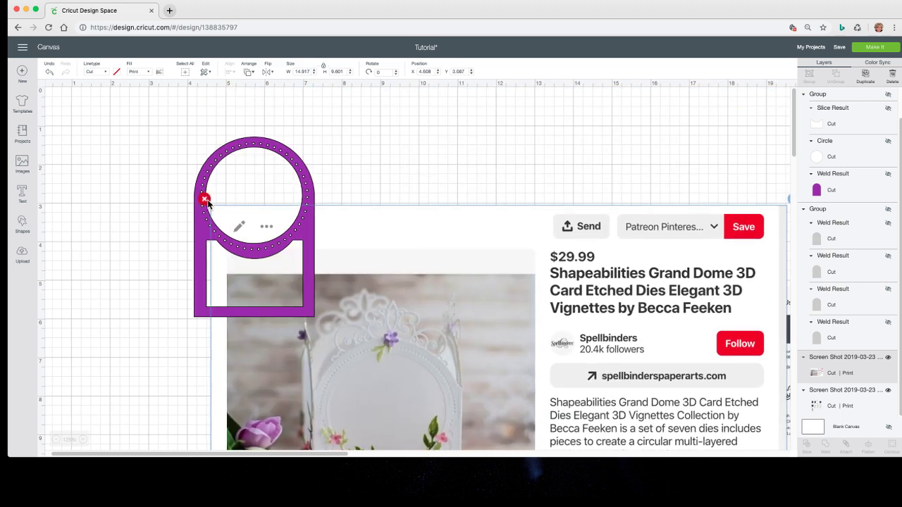
click(202, 196)
drag(739, 358, 571, 209)
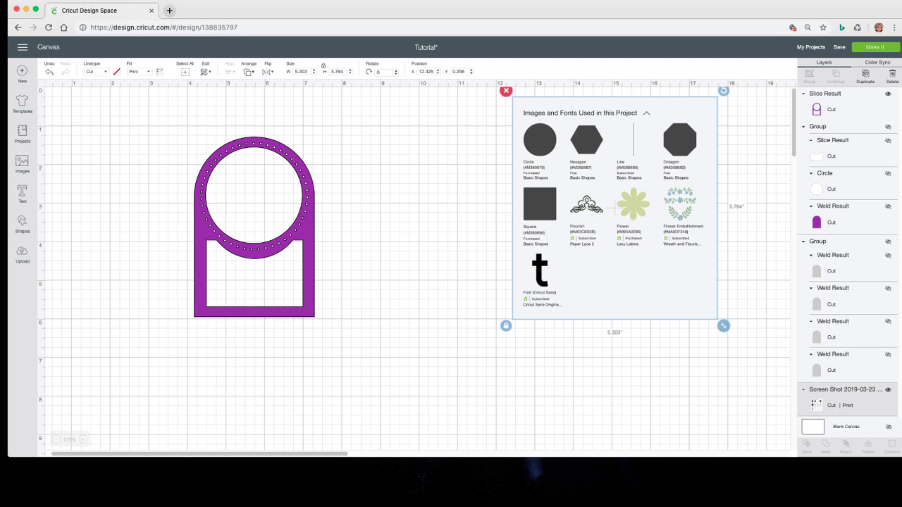
Search the image library for "paper lace".
click(22, 163)
drag(761, 70, 713, 74)
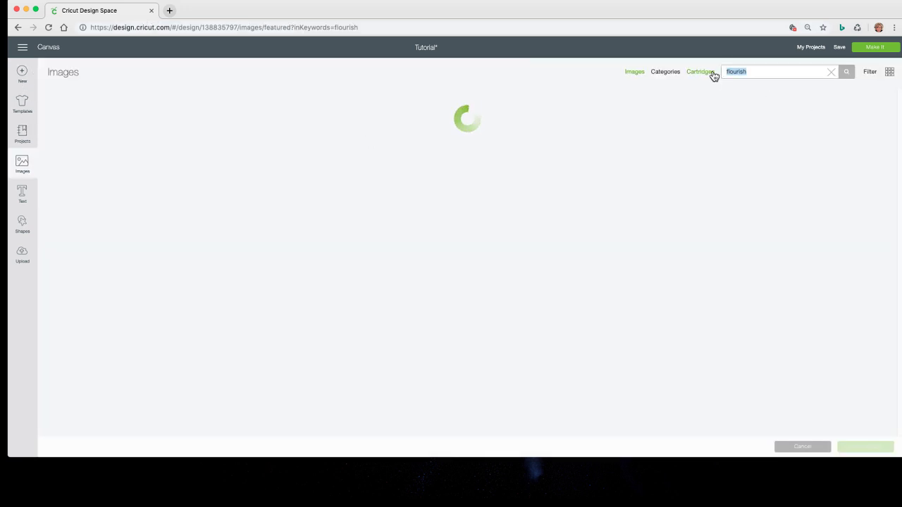
text(paper lace)
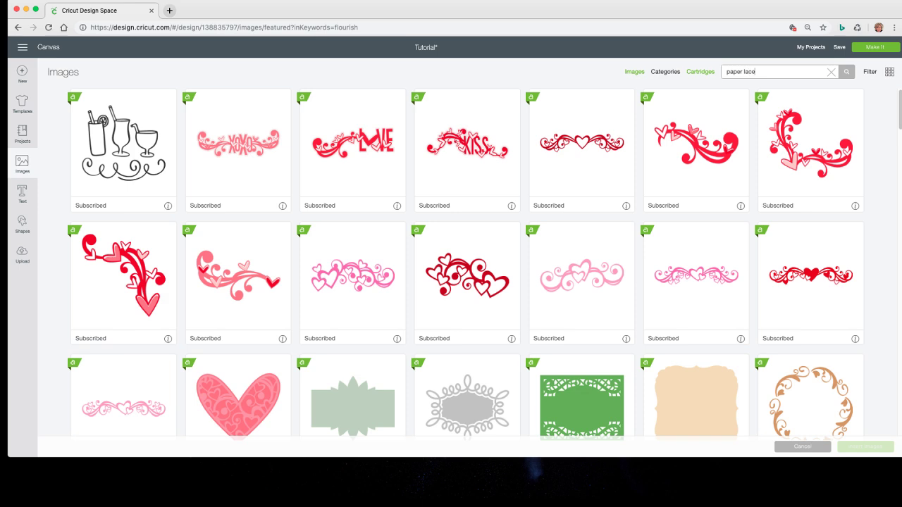
key(Return)
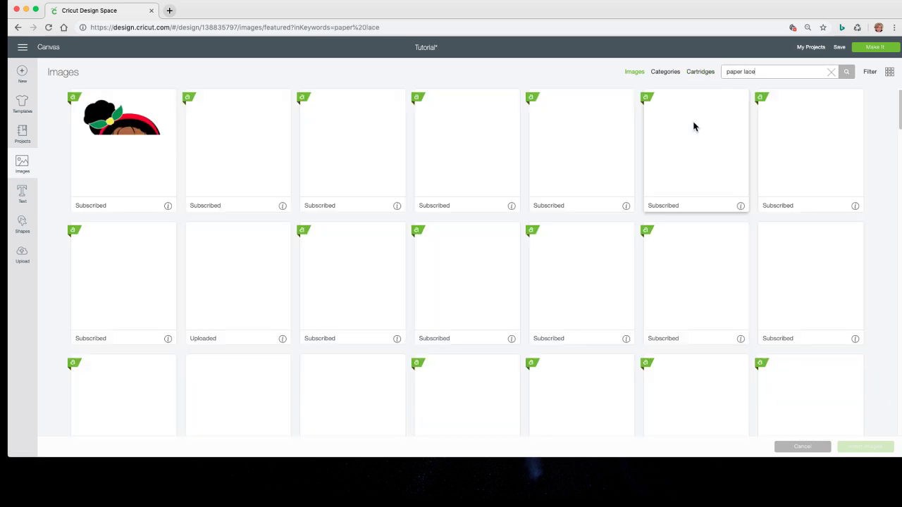
Look through the "paper lace" search results for the Paper Lace 2 flourish listed in the project screenshot.
scroll(399, 307, down, 2)
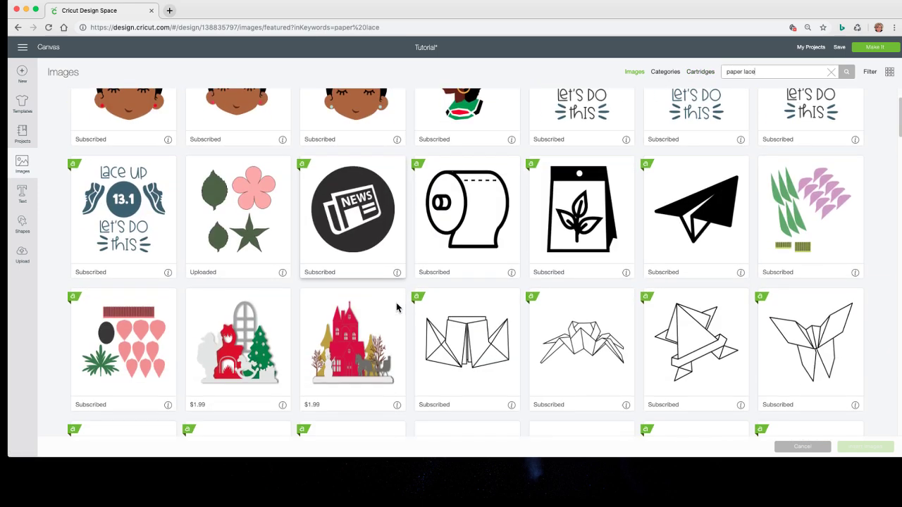
scroll(398, 308, down, 12)
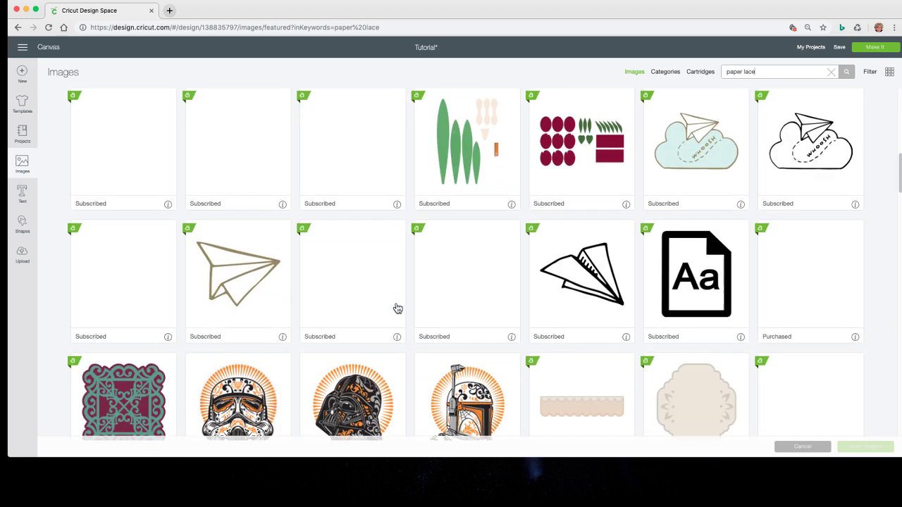
scroll(398, 308, down, 14)
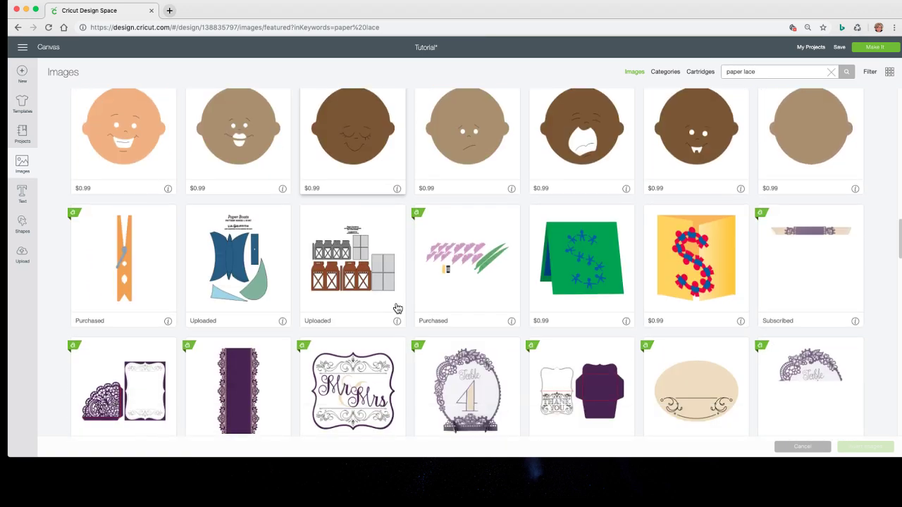
scroll(398, 308, down, 10)
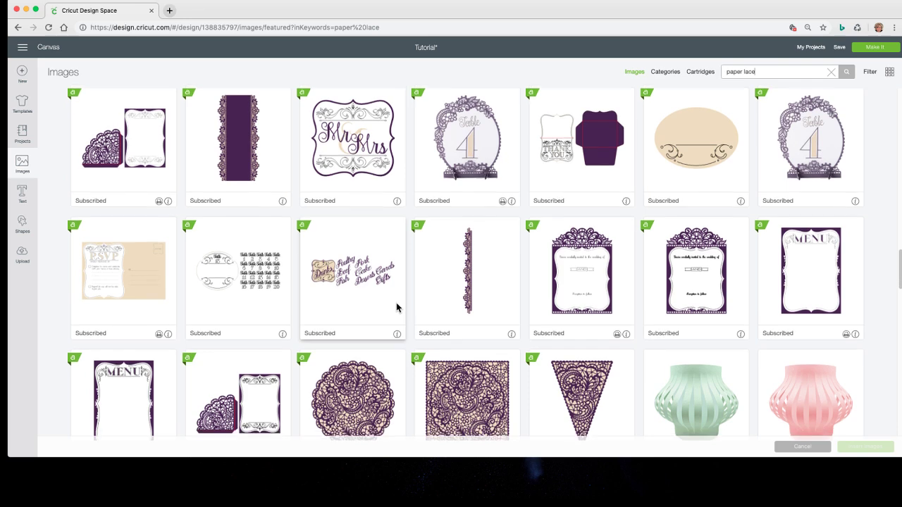
scroll(398, 308, down, 3)
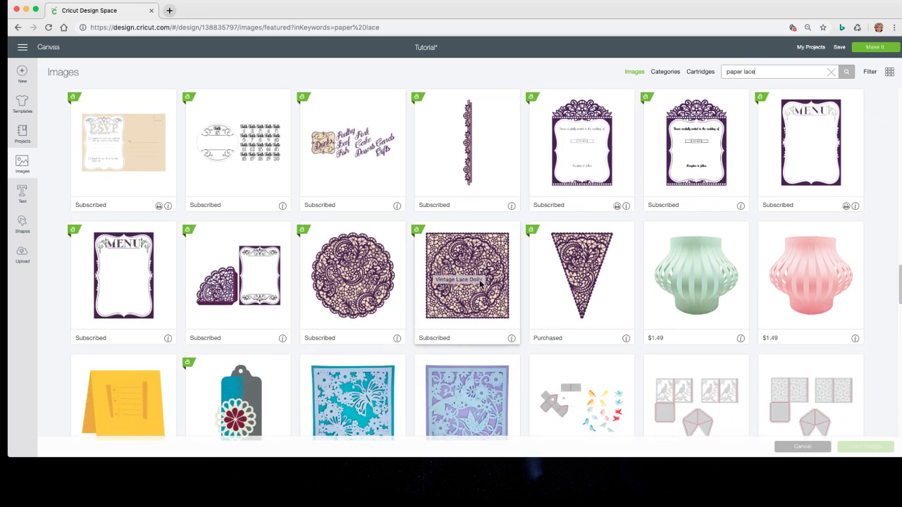
scroll(459, 303, down, 6)
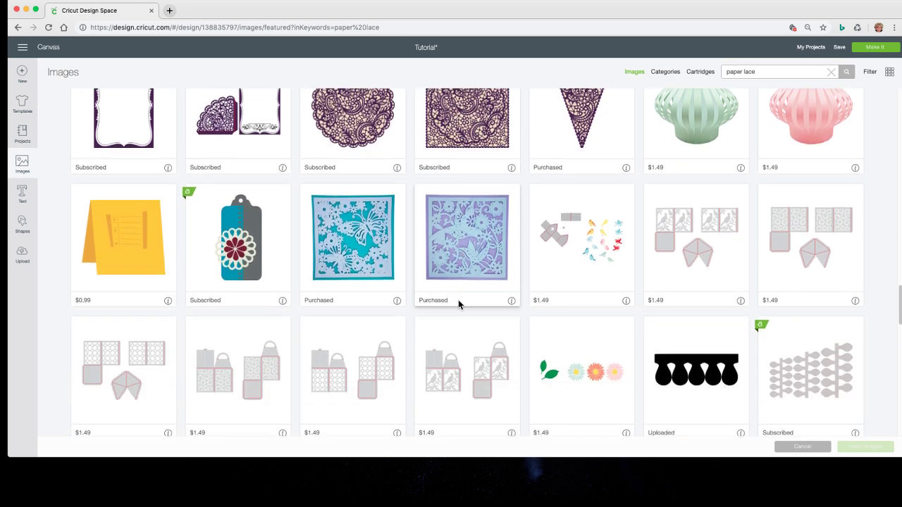
scroll(458, 304, down, 7)
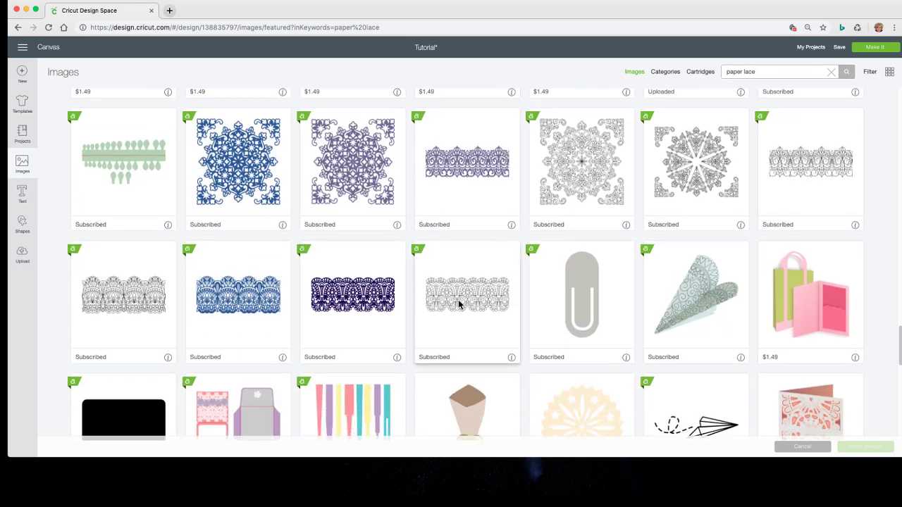
scroll(458, 299, down, 1)
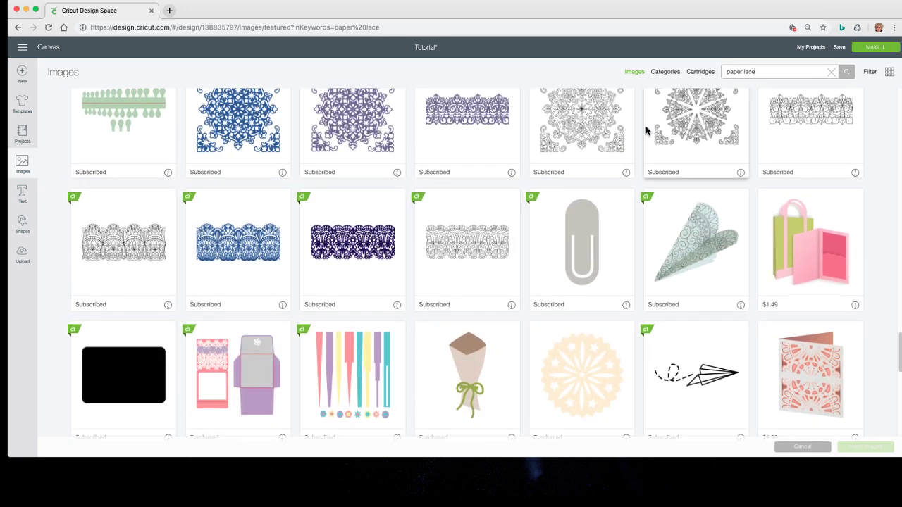
Search the image library for "paper lace 2", look through the results for the flourish, and return to the canvas without inserting any.
click(769, 69)
text(2)
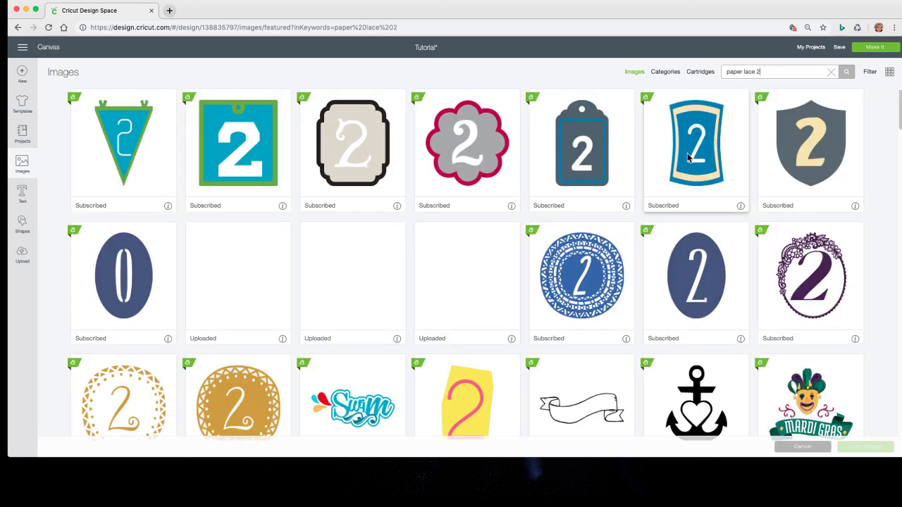
scroll(465, 332, down, 3)
scroll(464, 332, down, 5)
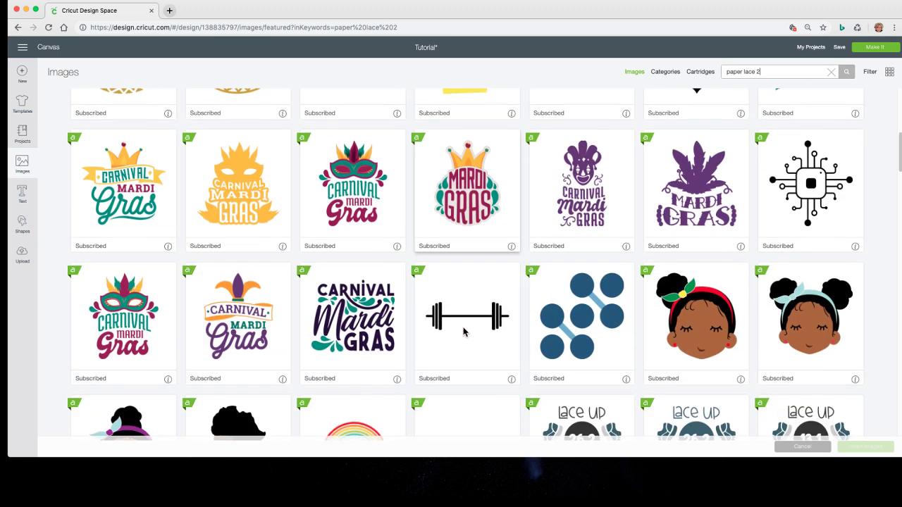
scroll(464, 332, down, 6)
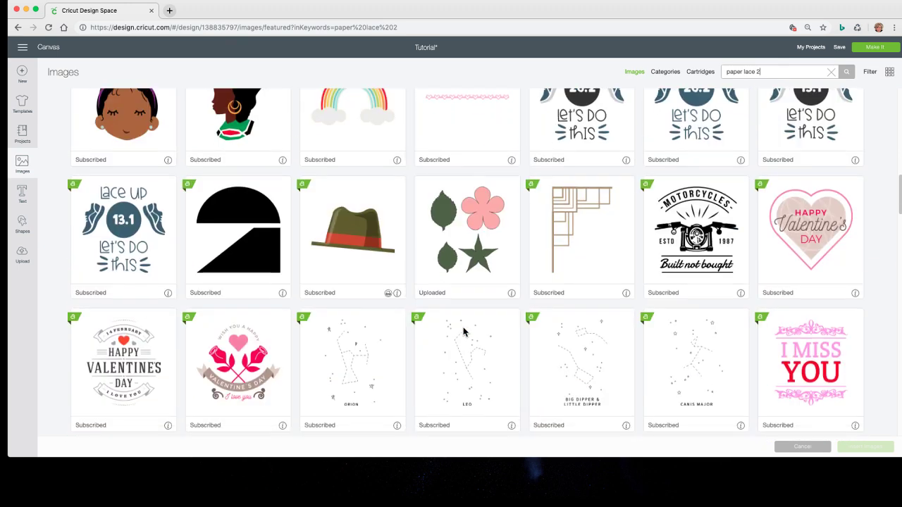
scroll(464, 332, down, 1)
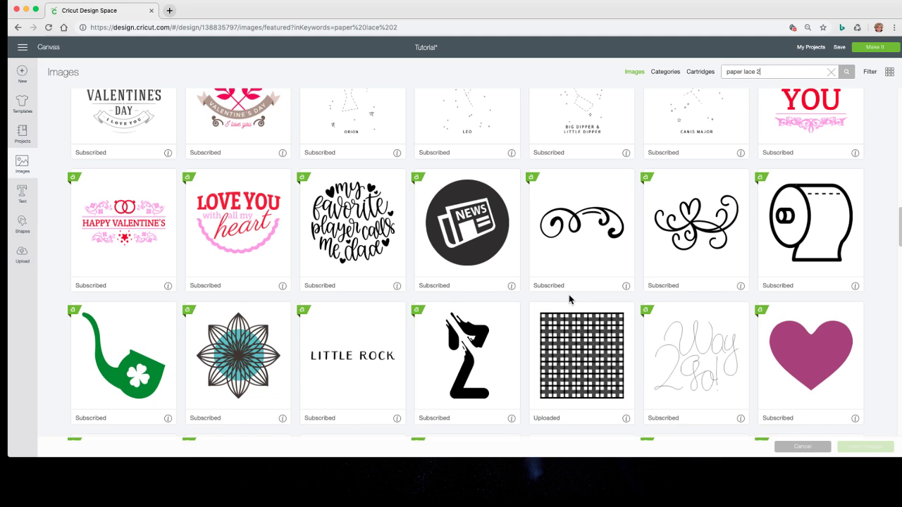
scroll(530, 282, down, 4)
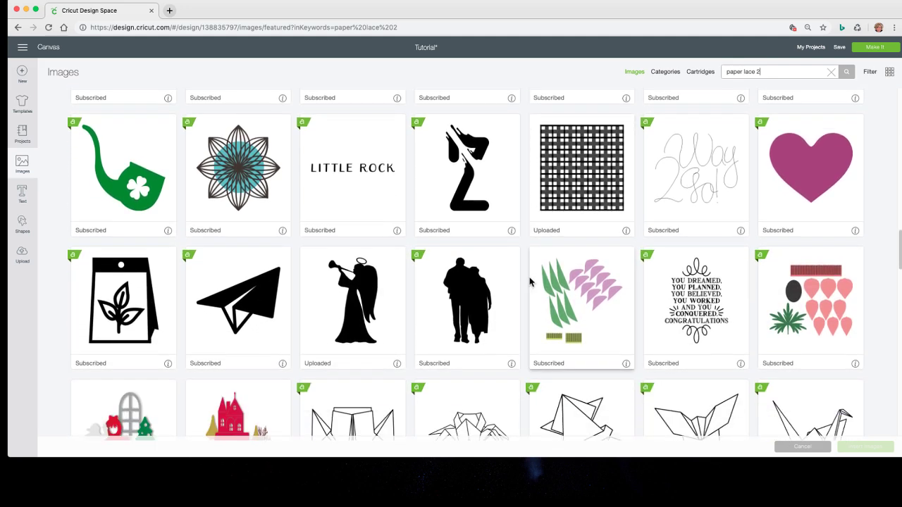
scroll(531, 281, down, 7)
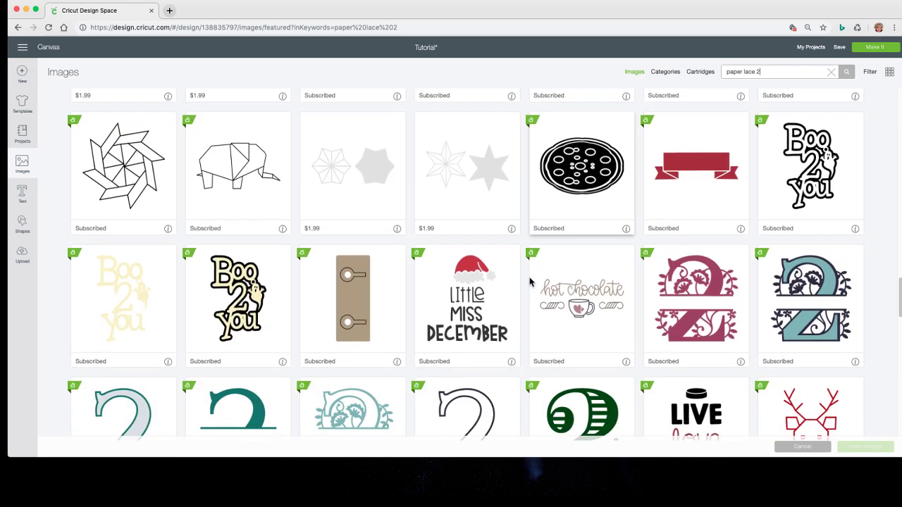
scroll(530, 282, down, 5)
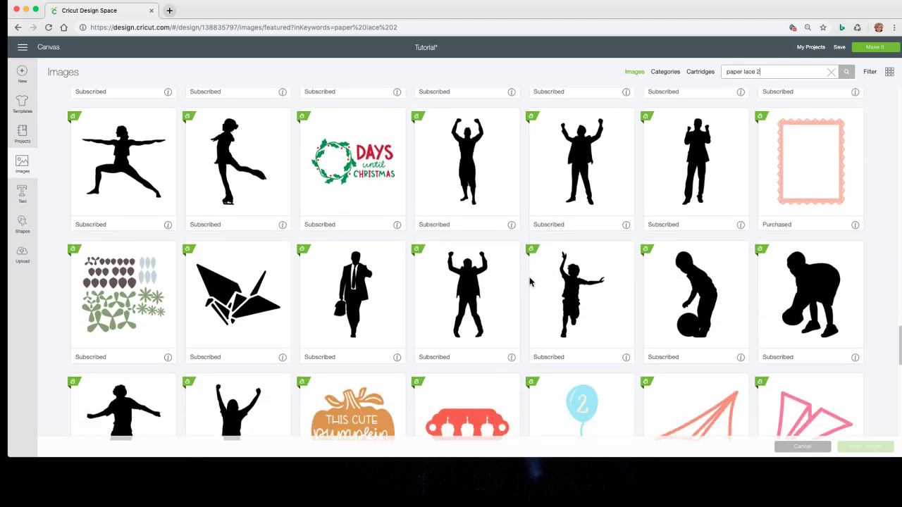
scroll(530, 282, down, 2)
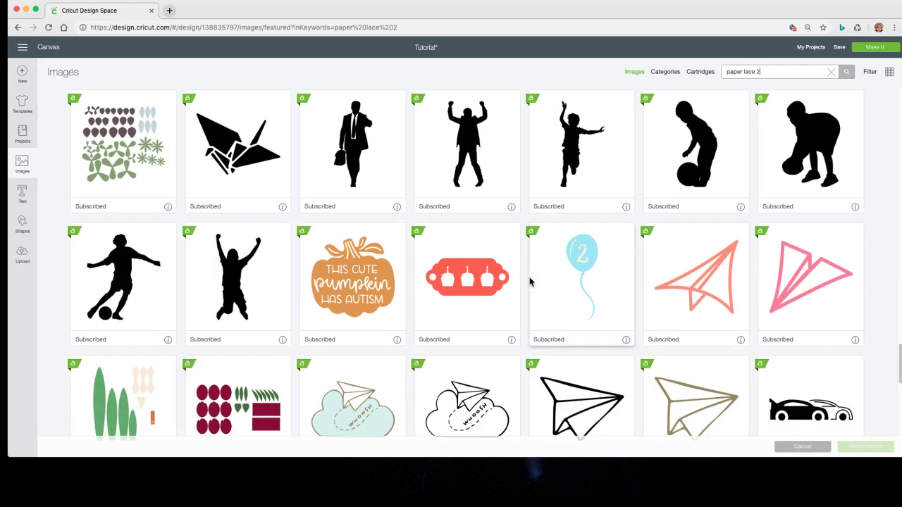
scroll(530, 282, down, 3)
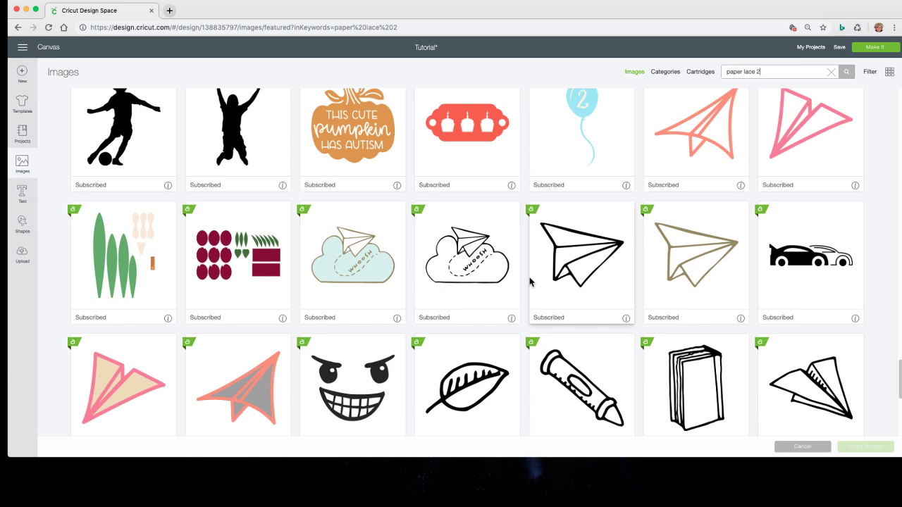
scroll(531, 282, down, 1)
scroll(530, 282, down, 8)
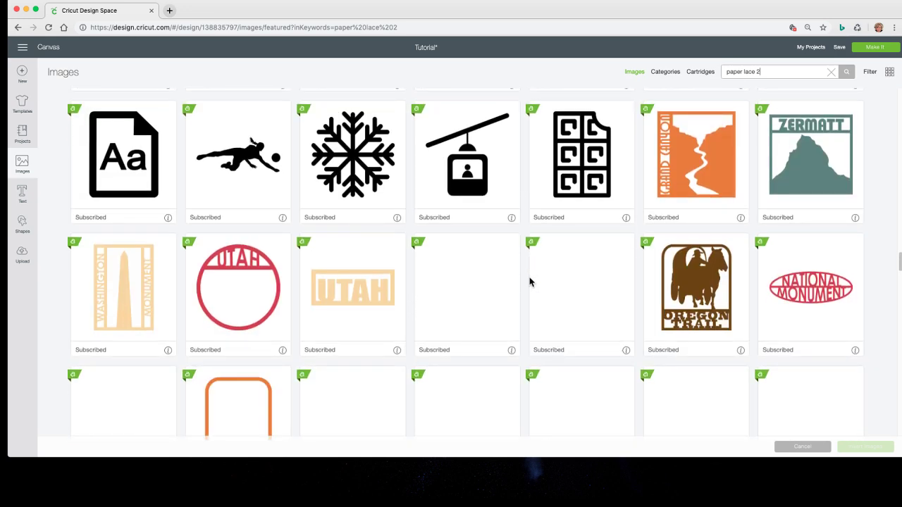
scroll(530, 282, down, 1)
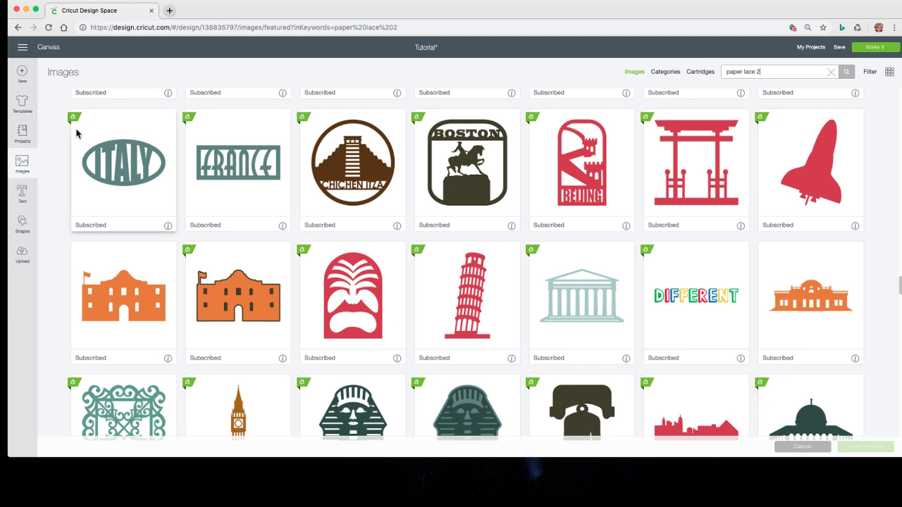
click(804, 448)
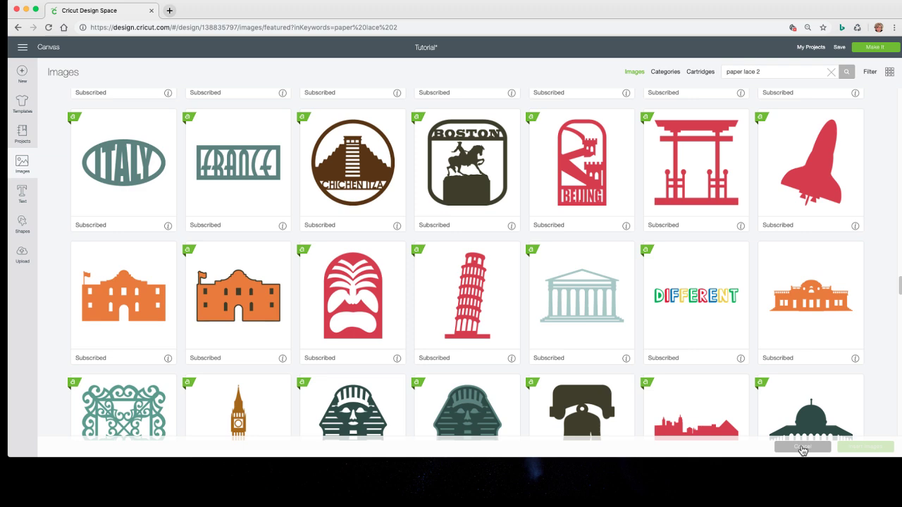
click(512, 342)
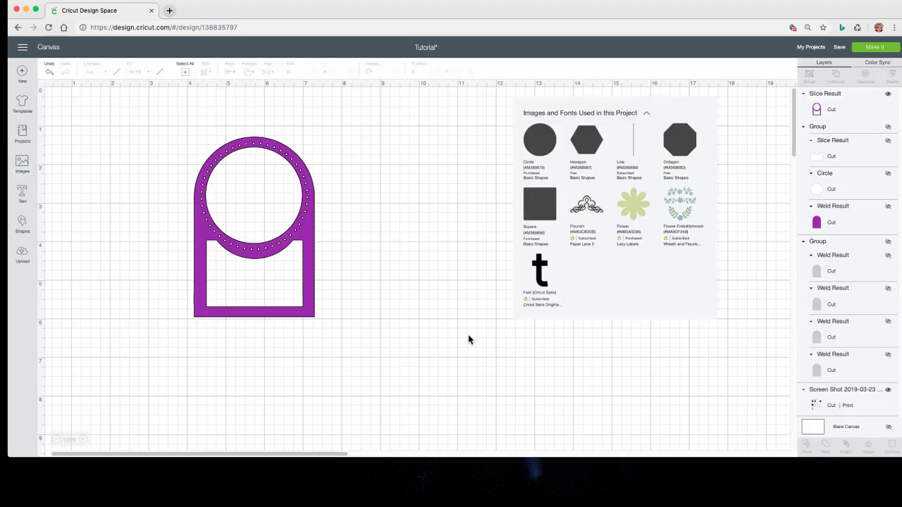
Write the flourish's image code as #M83C8DOB in a temporary canvas text, copy it and delete the text.
click(21, 192)
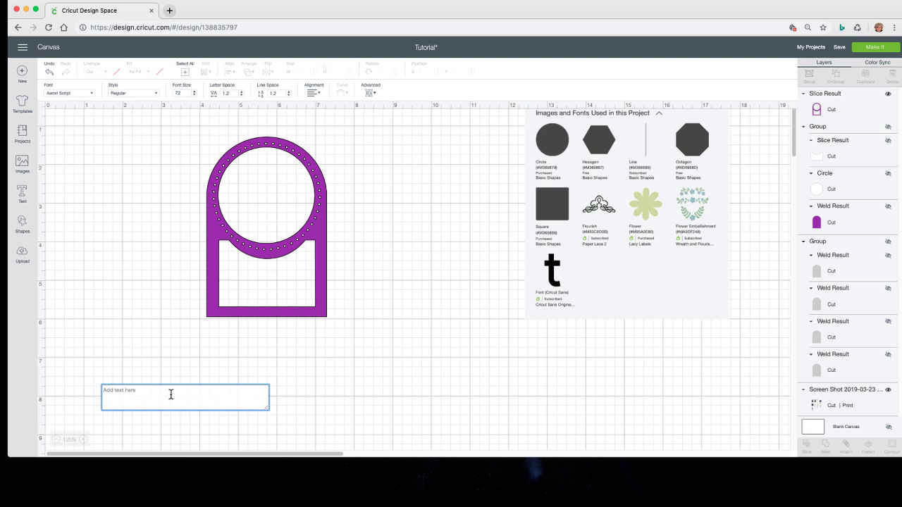
text(a)
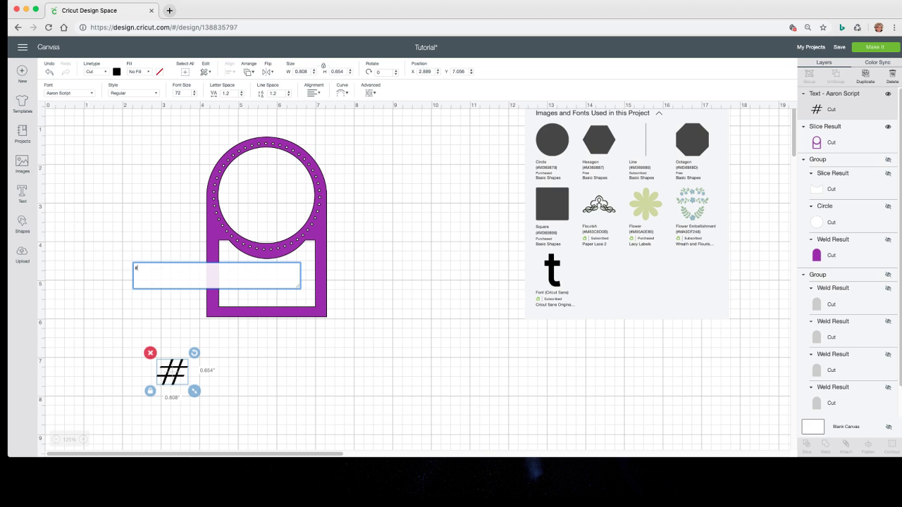
text(M8)
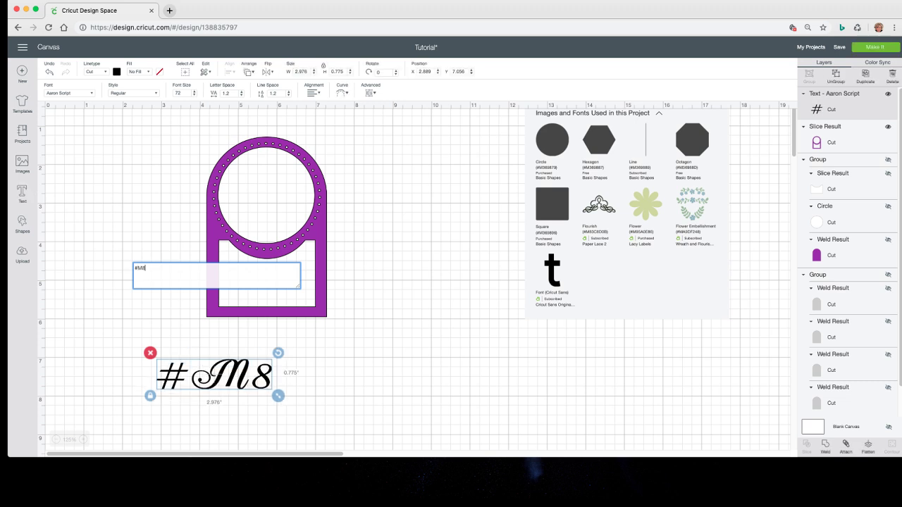
text(3)
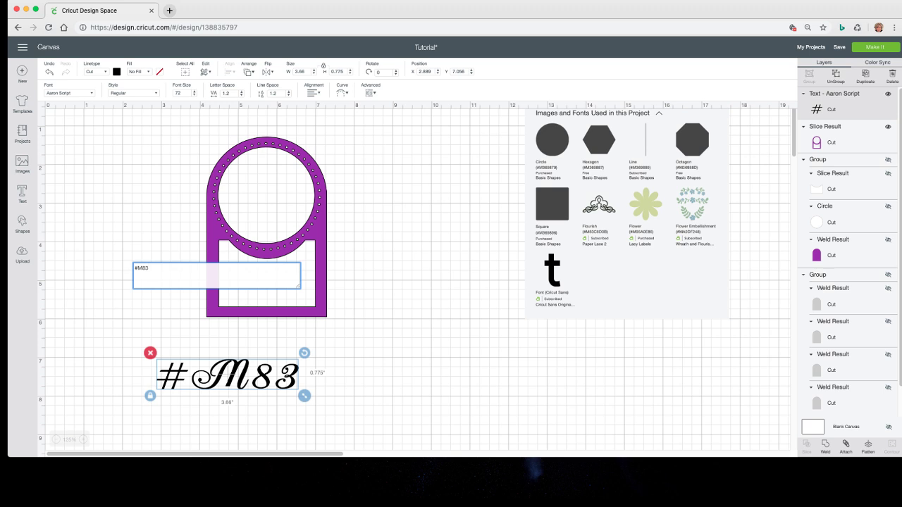
text(C8)
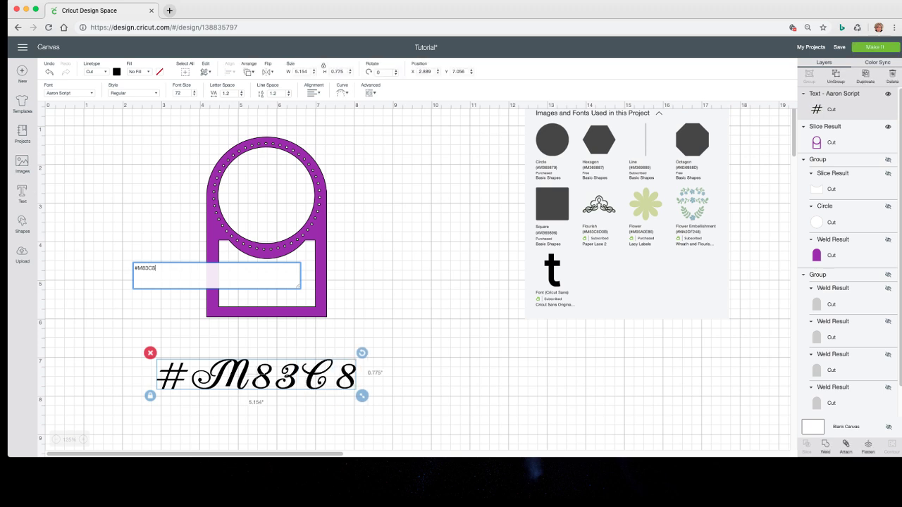
text(DOB)
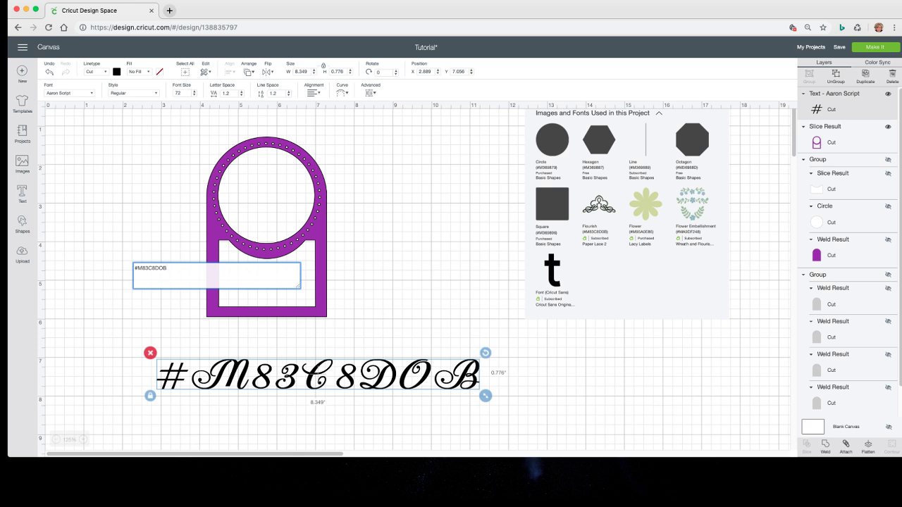
drag(171, 268, 122, 268)
key(super+c)
click(150, 352)
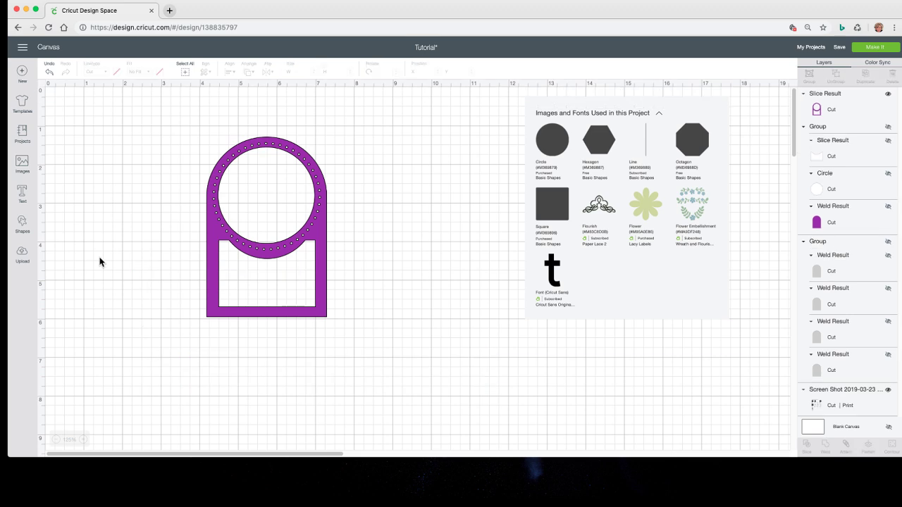
Search the image library with the copied image code, correcting its letter O to a zero so it reads #M83C8D0B.
click(24, 165)
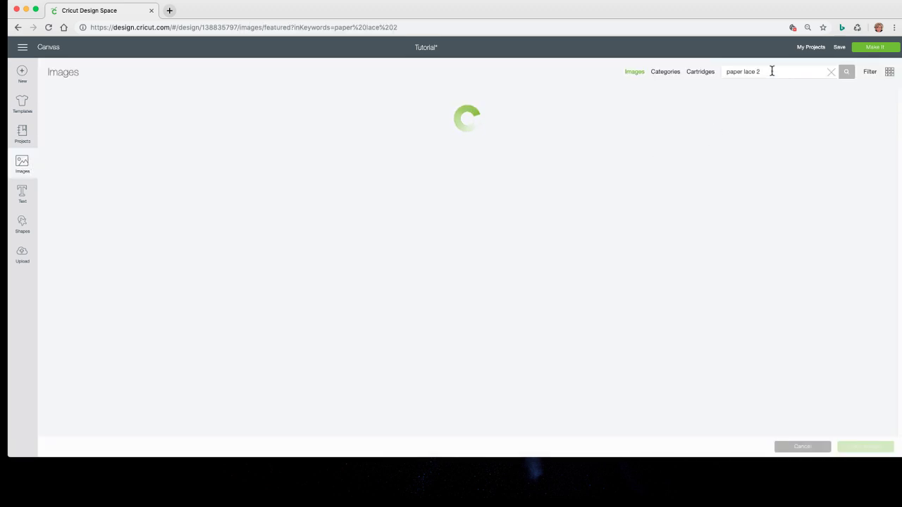
drag(771, 70, 727, 69)
key(super+v)
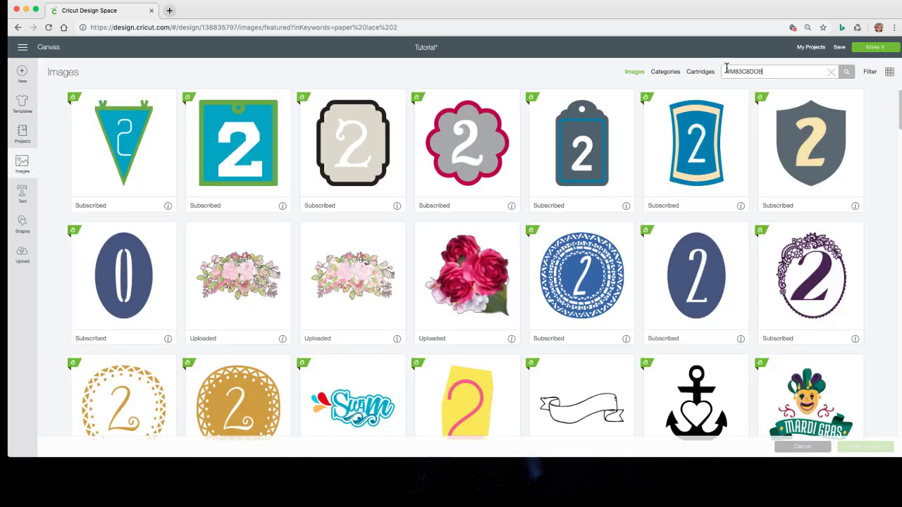
click(846, 73)
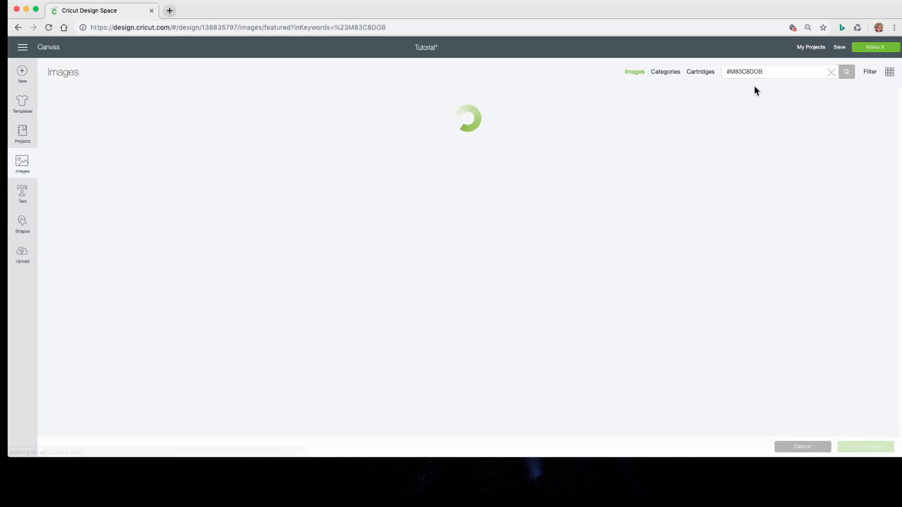
click(758, 71)
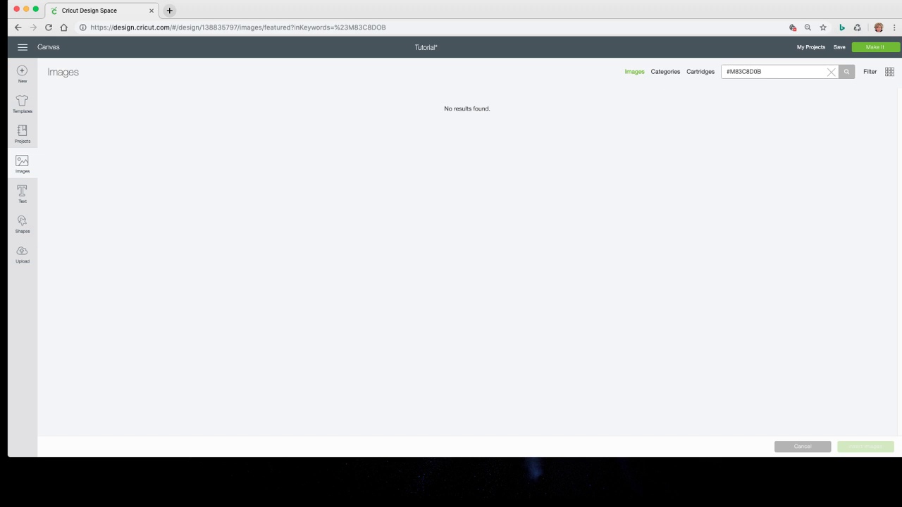
key(Return)
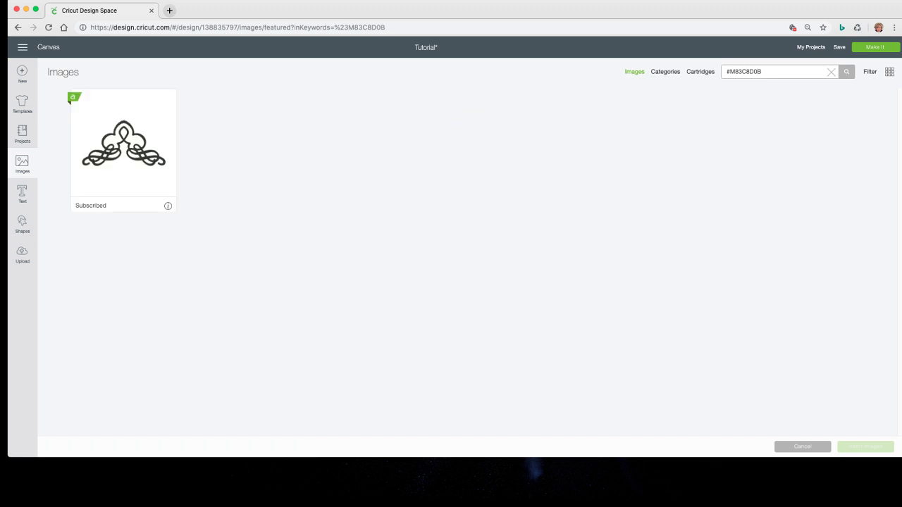
Show the found flourish's image details and open its Paper Lace 2 cartridge.
click(167, 206)
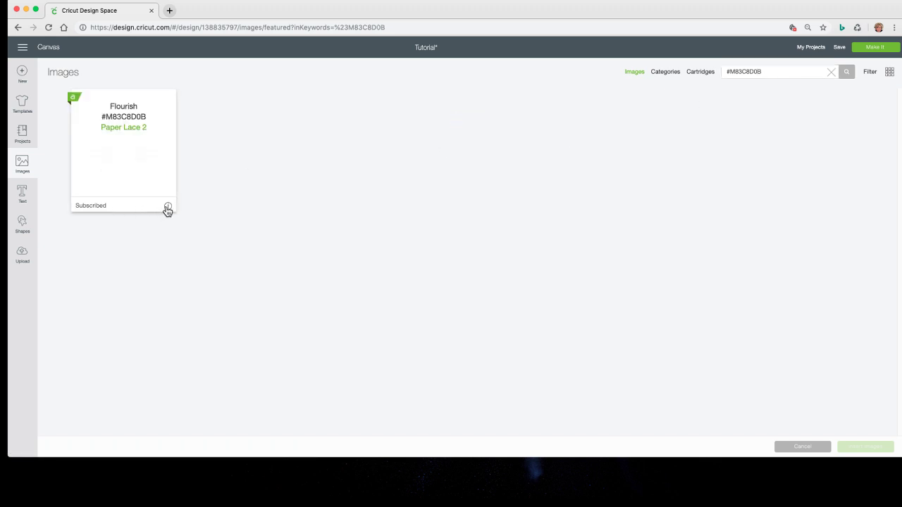
click(131, 130)
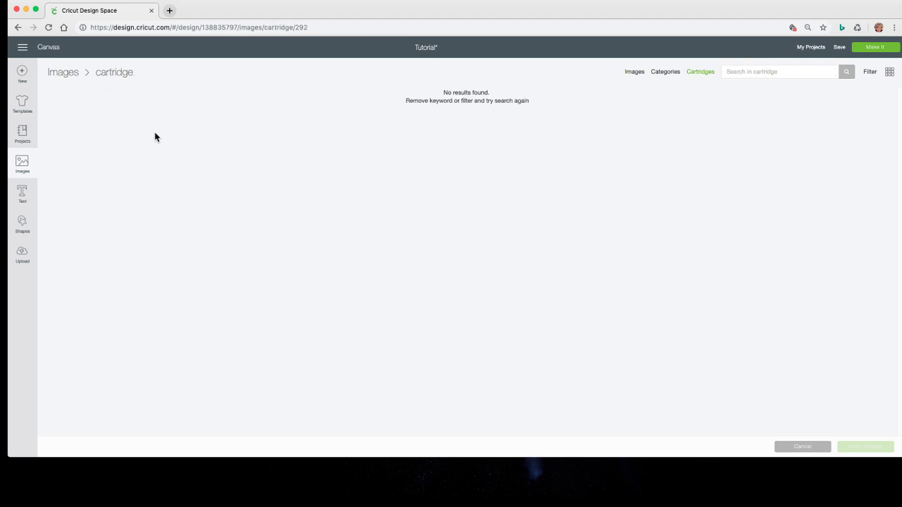
Search the Paper Lace 2 cartridge for image code #M83C8D0B and insert the flourish into the canvas.
click(773, 72)
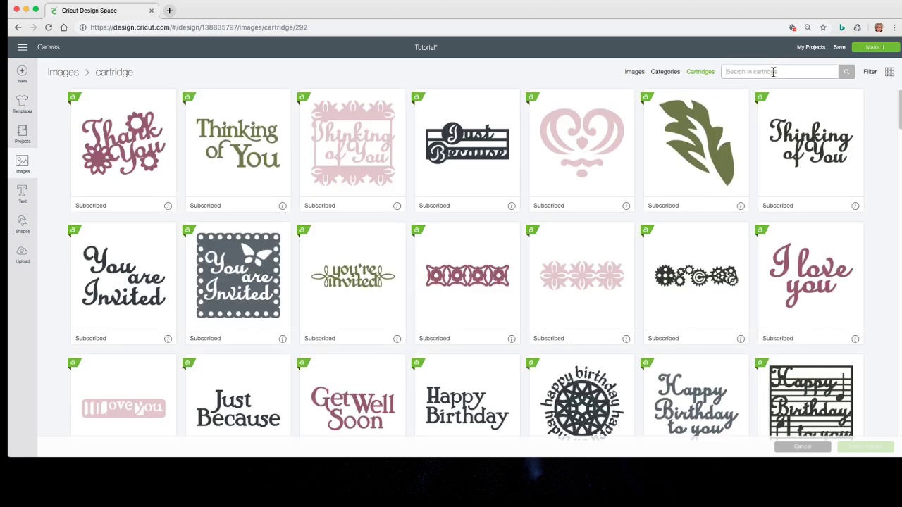
right_click(773, 71)
click(752, 71)
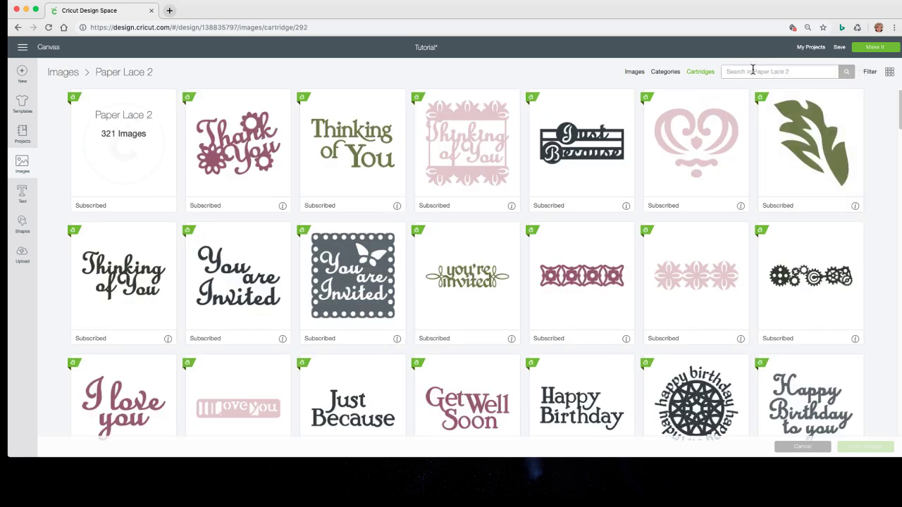
text(#M83C8DB)
key(Return)
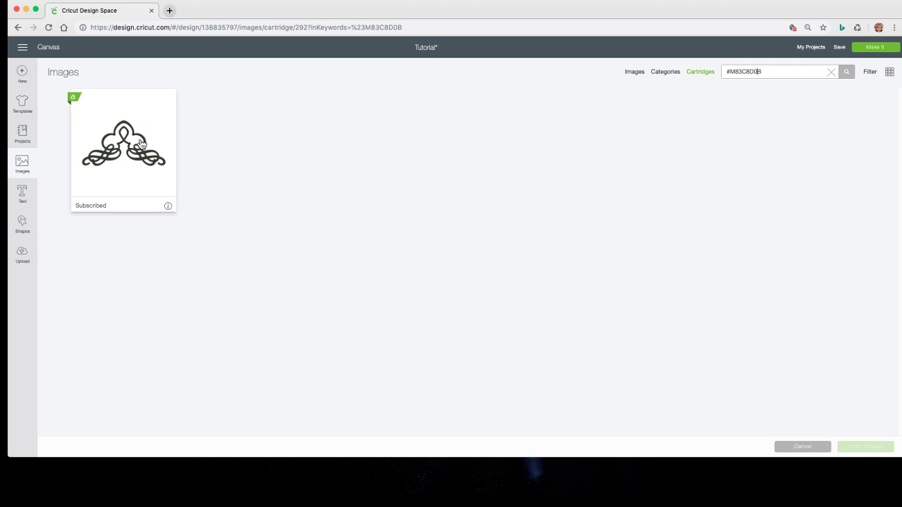
click(141, 141)
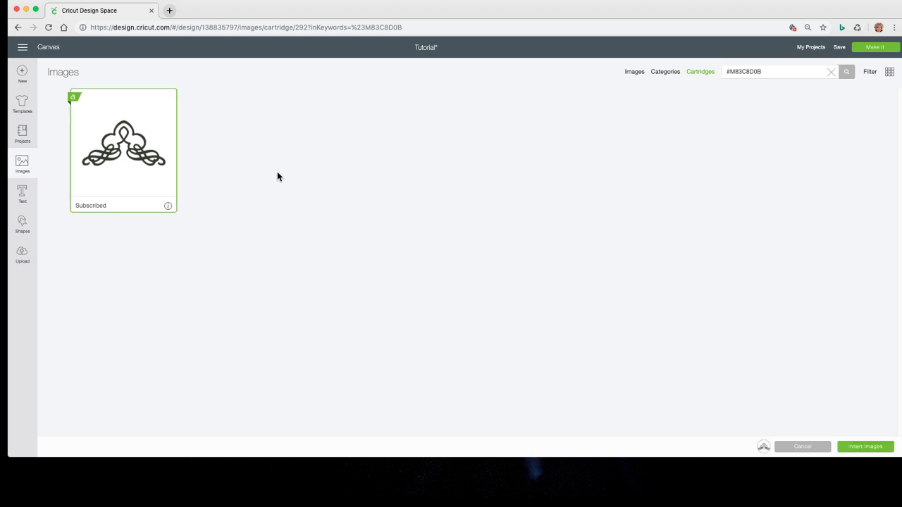
click(862, 447)
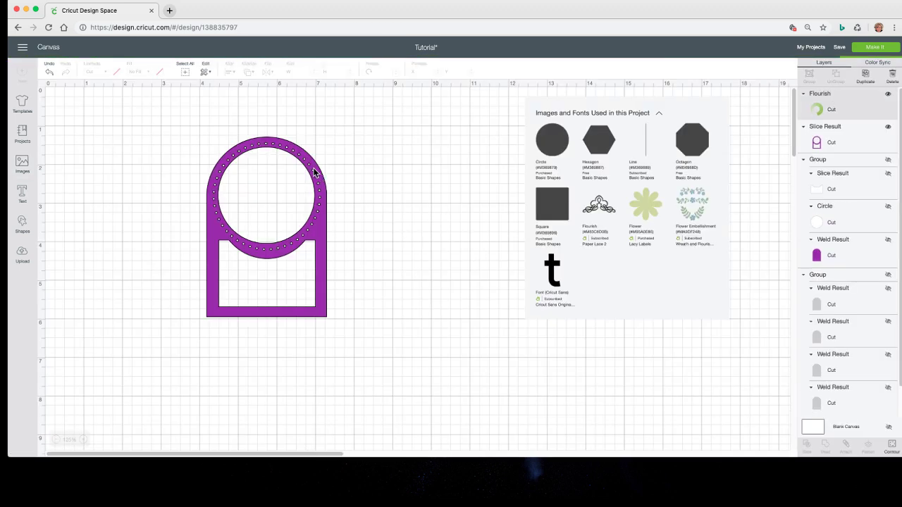
Move the flourish beside the purple frame, duplicate it, and set the copy aside over the list of images and fonts used.
drag(263, 219, 437, 221)
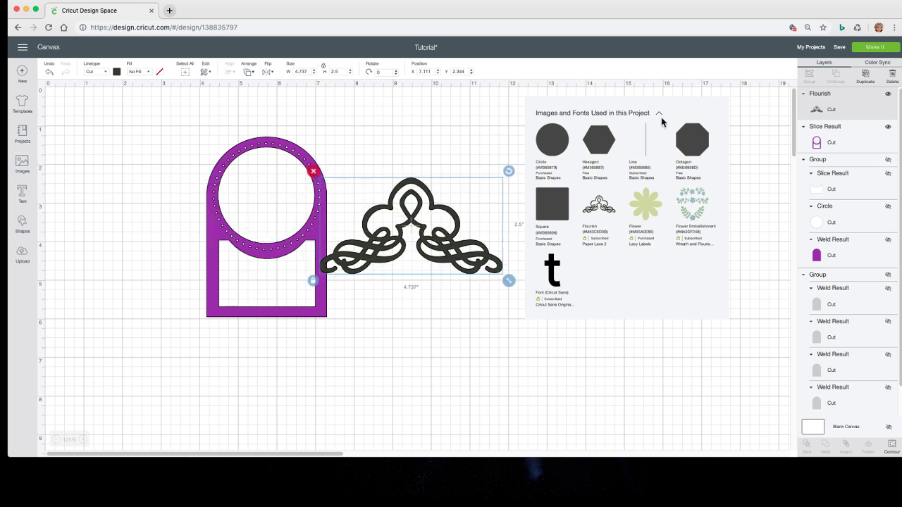
click(865, 75)
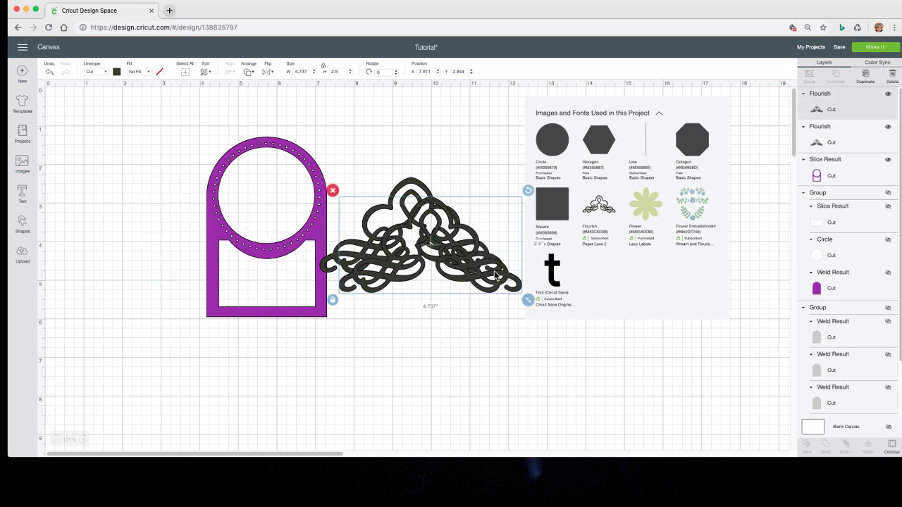
drag(497, 275, 752, 288)
Shrink the original flourish to about 2.45 by 1.29 inches and place it on the purple frame's arch, its lower scrolls overlapping the rim.
click(437, 243)
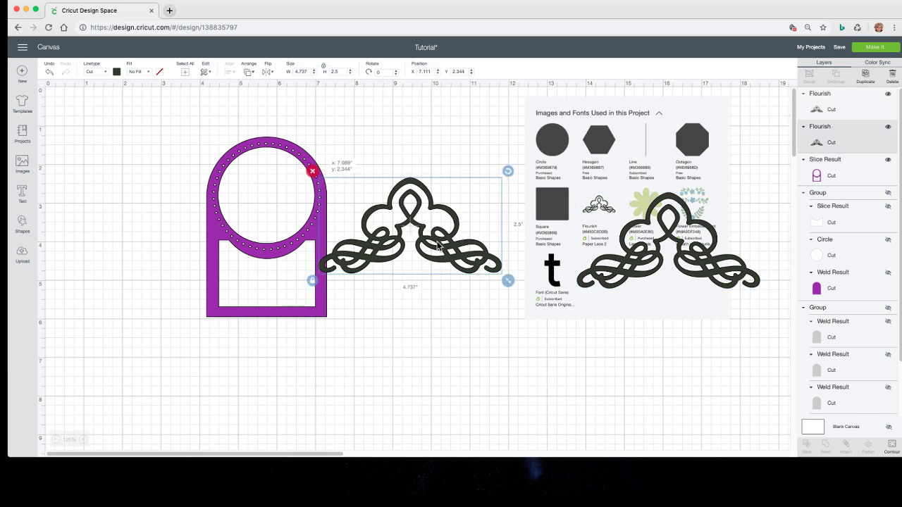
drag(437, 244, 315, 179)
drag(388, 218, 281, 145)
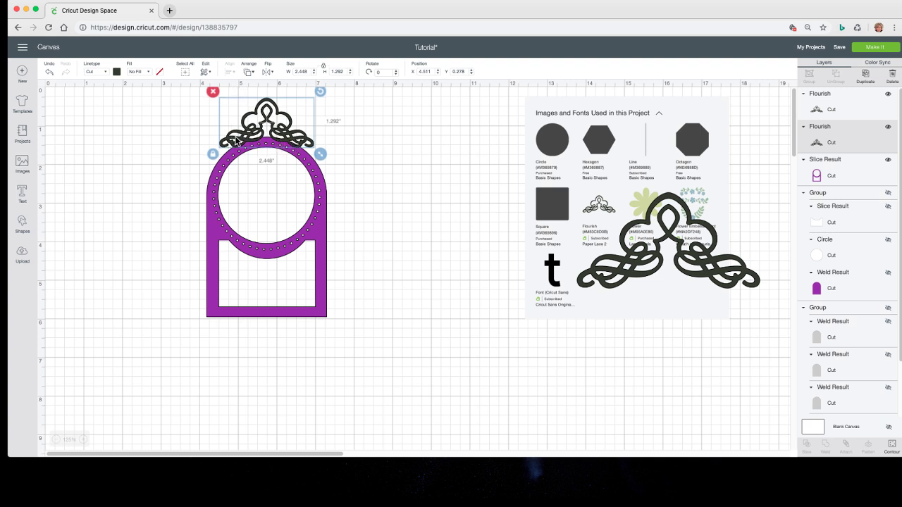
drag(237, 141, 241, 148)
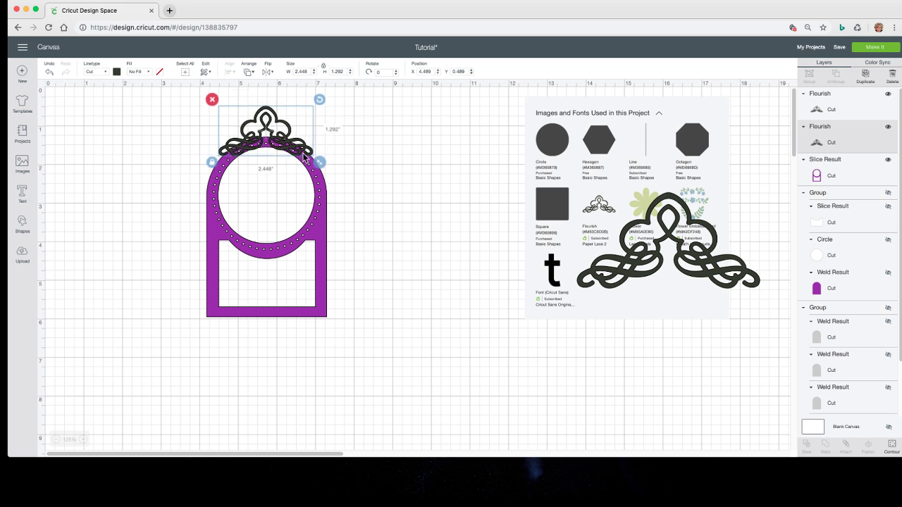
drag(289, 149, 289, 141)
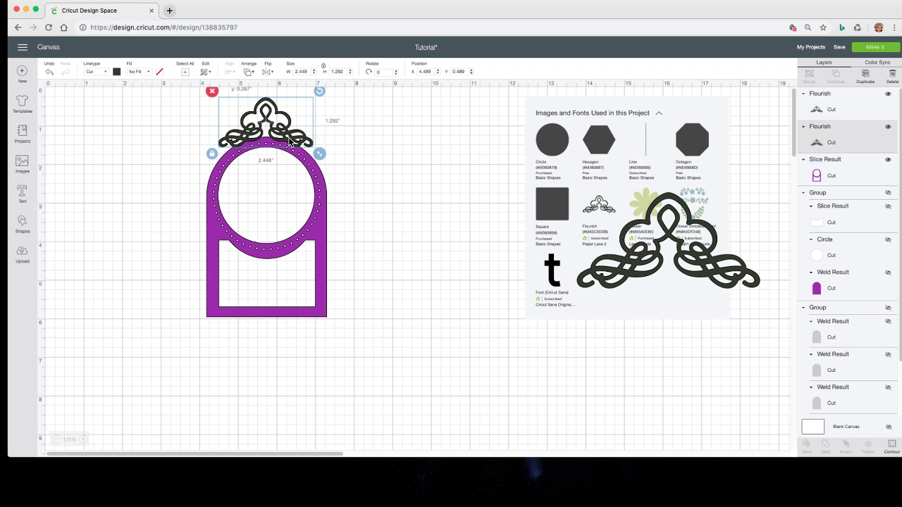
click(357, 156)
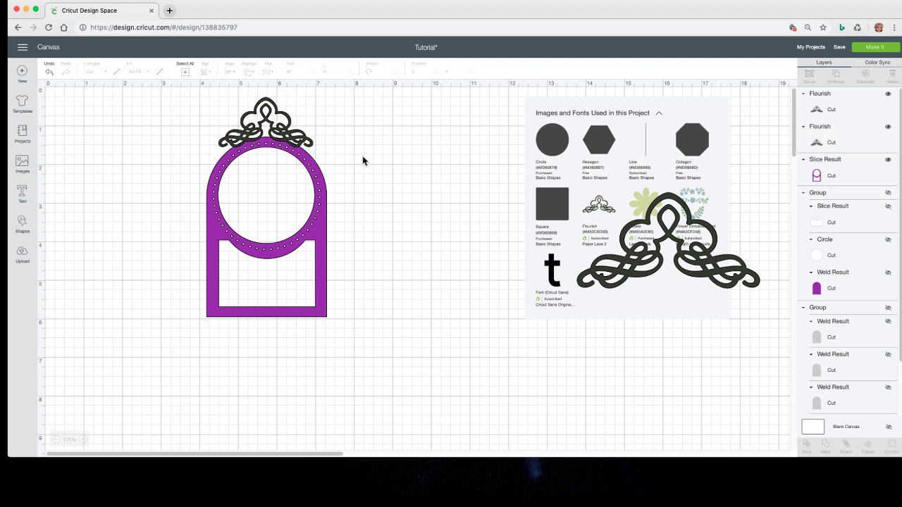
Center the small flourish horizontally on the purple frame and weld the two into one shape.
drag(378, 178, 169, 116)
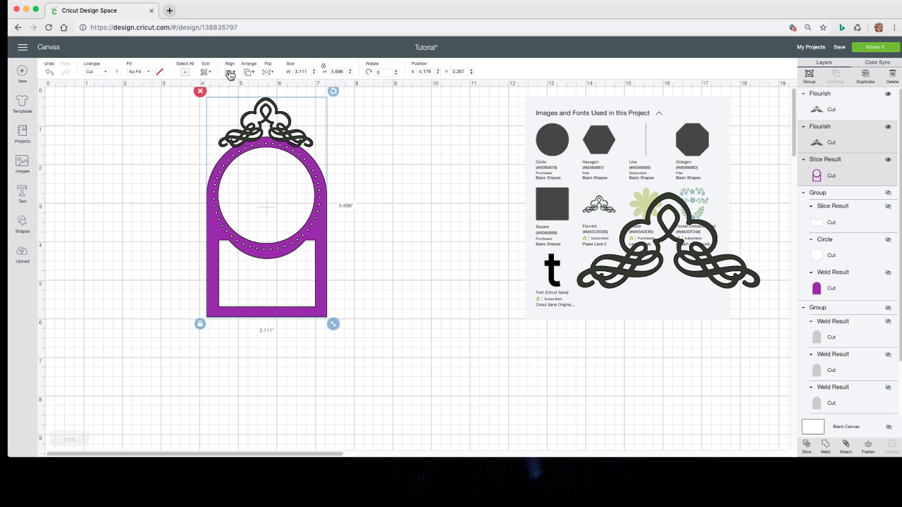
click(230, 73)
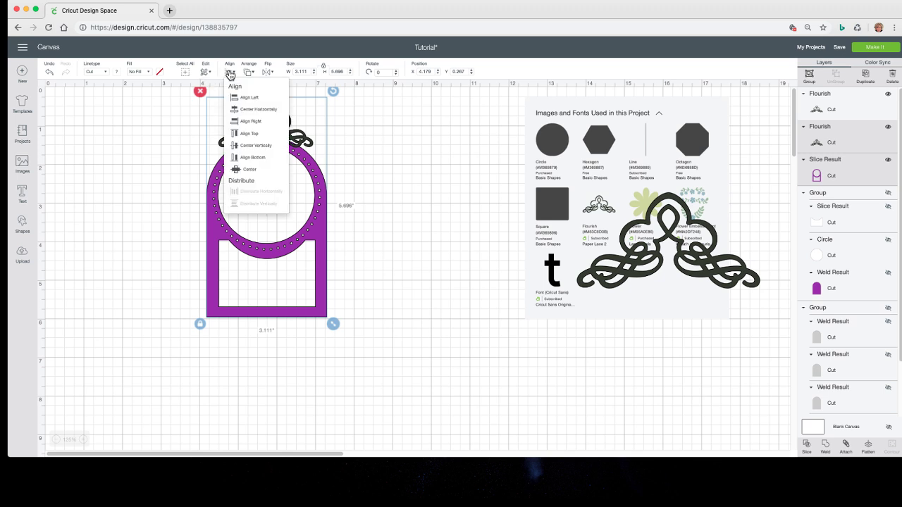
click(258, 112)
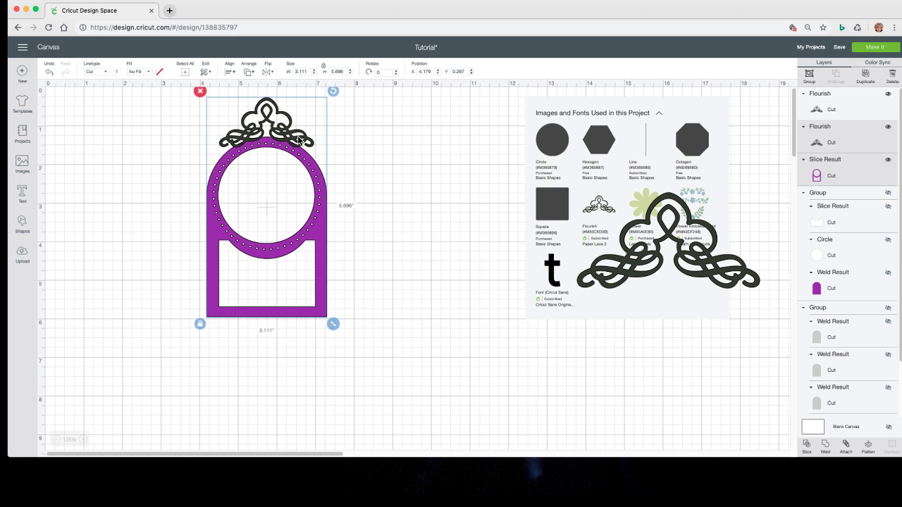
scroll(384, 180, right, 1)
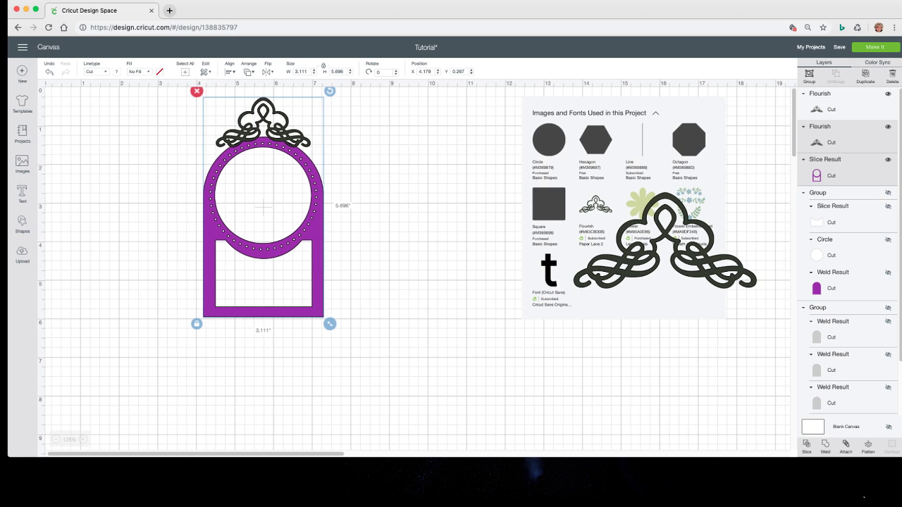
click(827, 450)
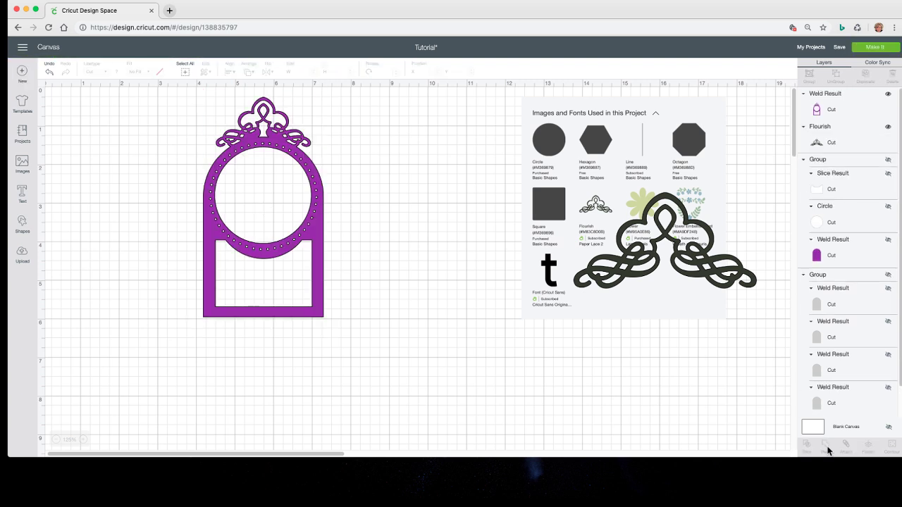
scroll(261, 165, down, 2)
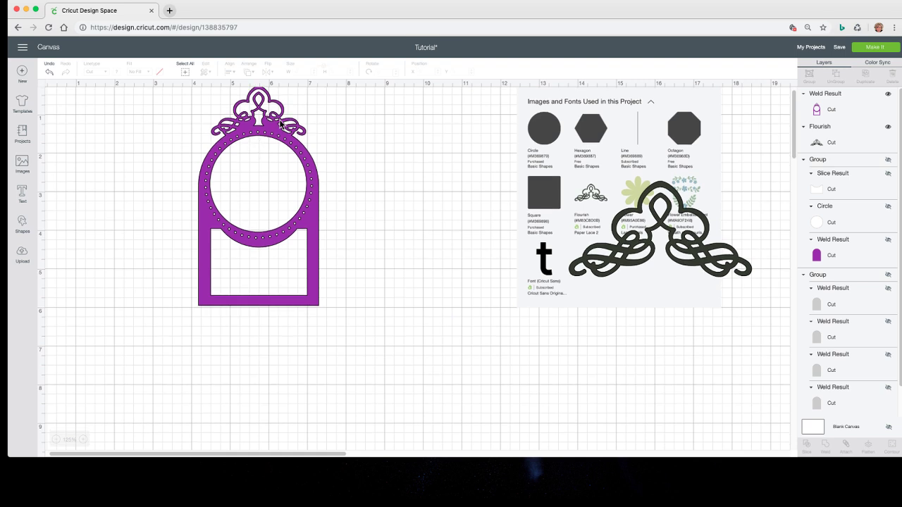